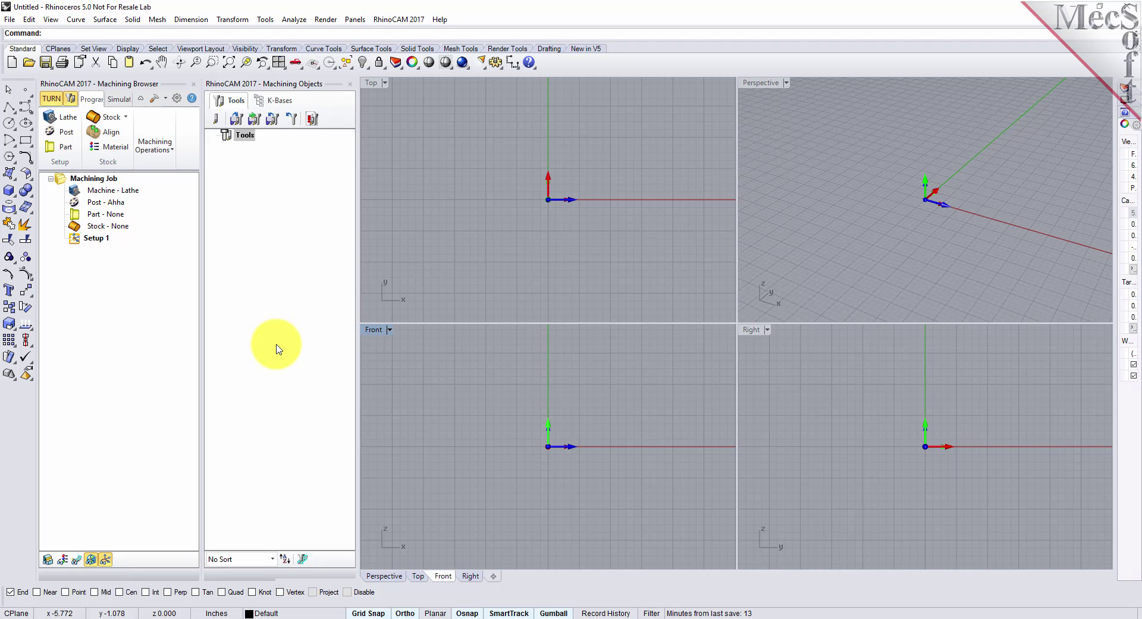
Close the Machining Objects and Machining Browser windows and reload the RhinoCAM TURN module
{"action": "left_click", "coordinate": [350, 84]}
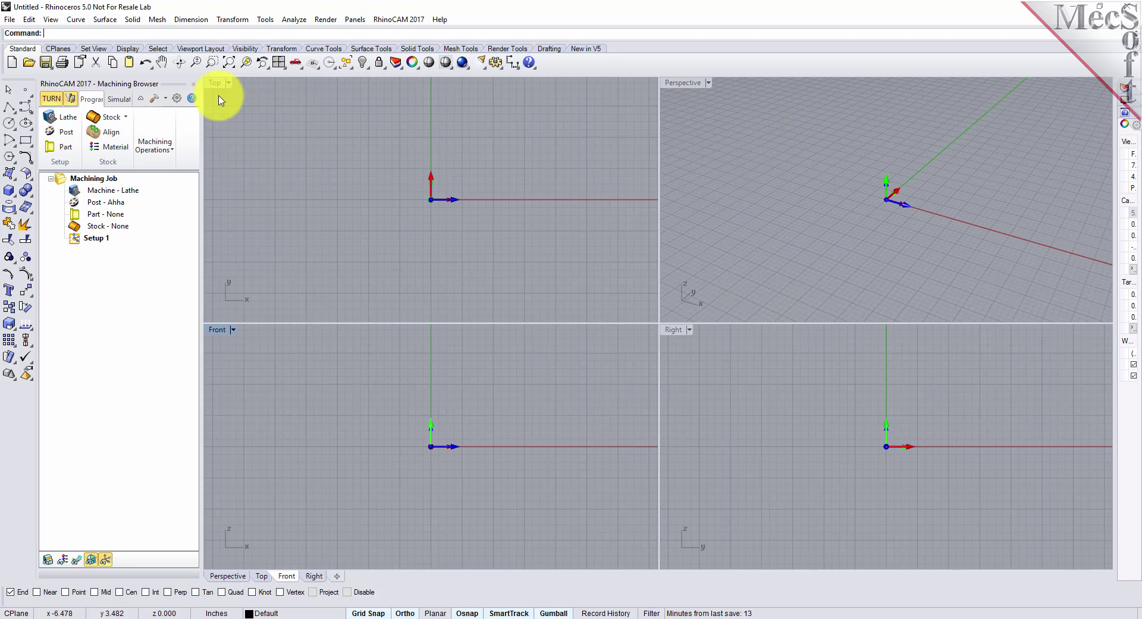
{"action": "left_click", "coordinate": [193, 86]}
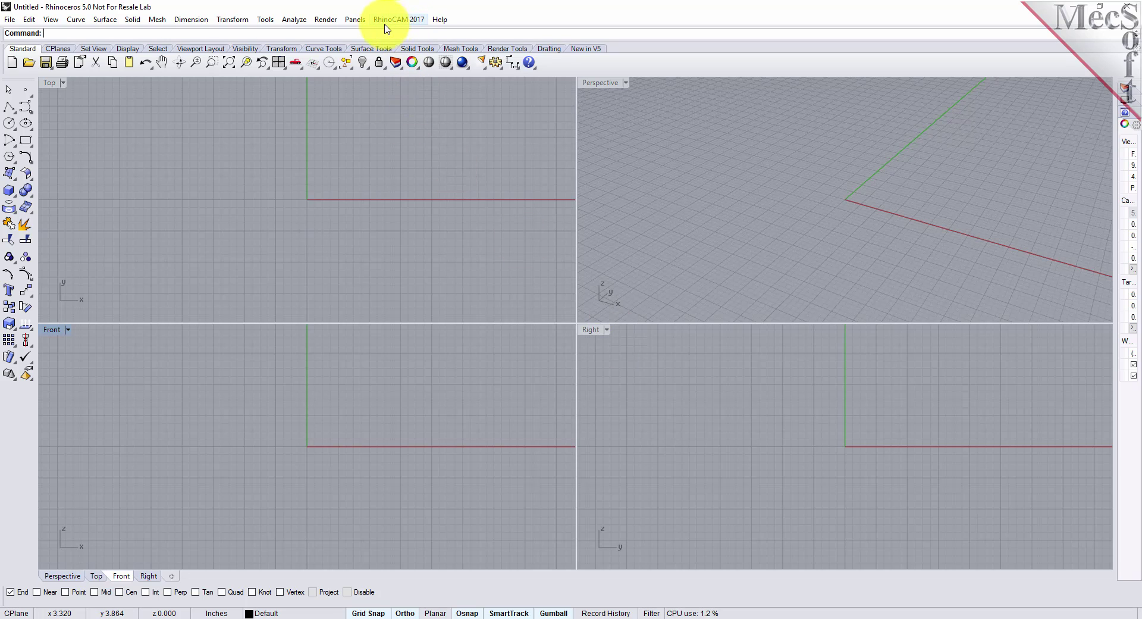
{"action": "left_click", "coordinate": [423, 19]}
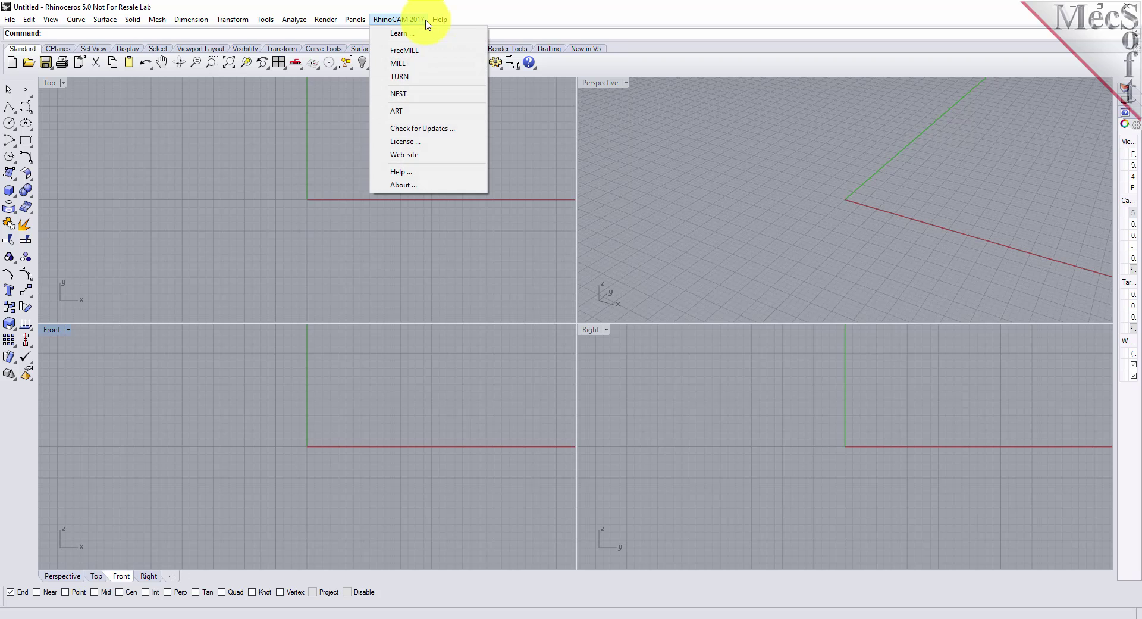
{"action": "left_click", "coordinate": [428, 79]}
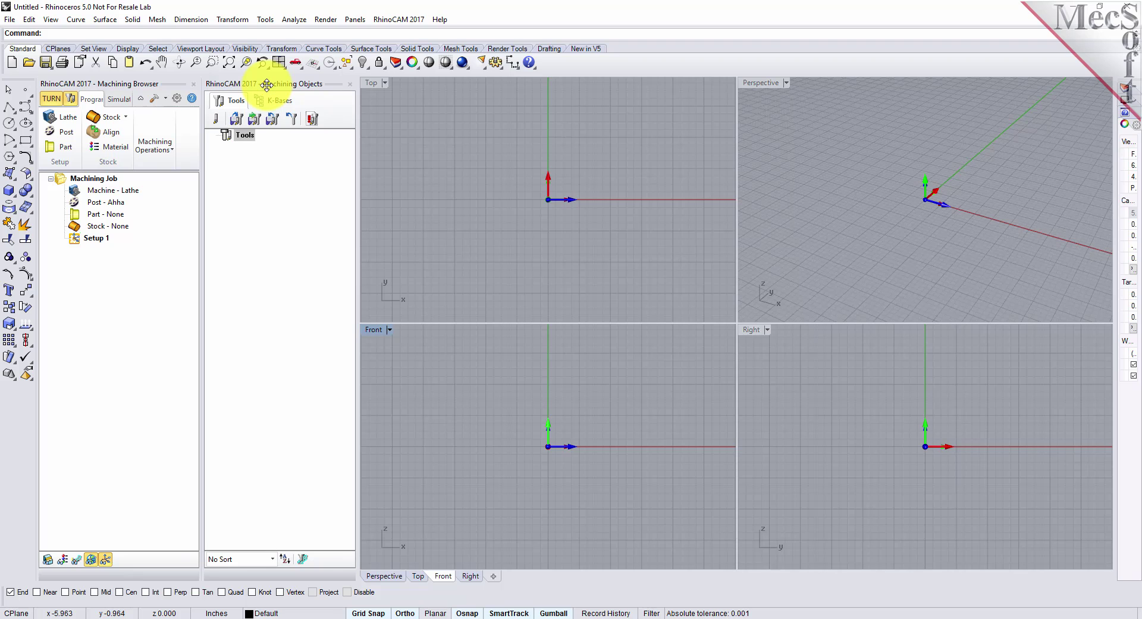
Dock the Machining Objects browser below the Machining Browser, widen both, and give the Machining Browser more height
{"action": "left_click_drag", "start_coordinate": [267, 84], "coordinate": [101, 486]}
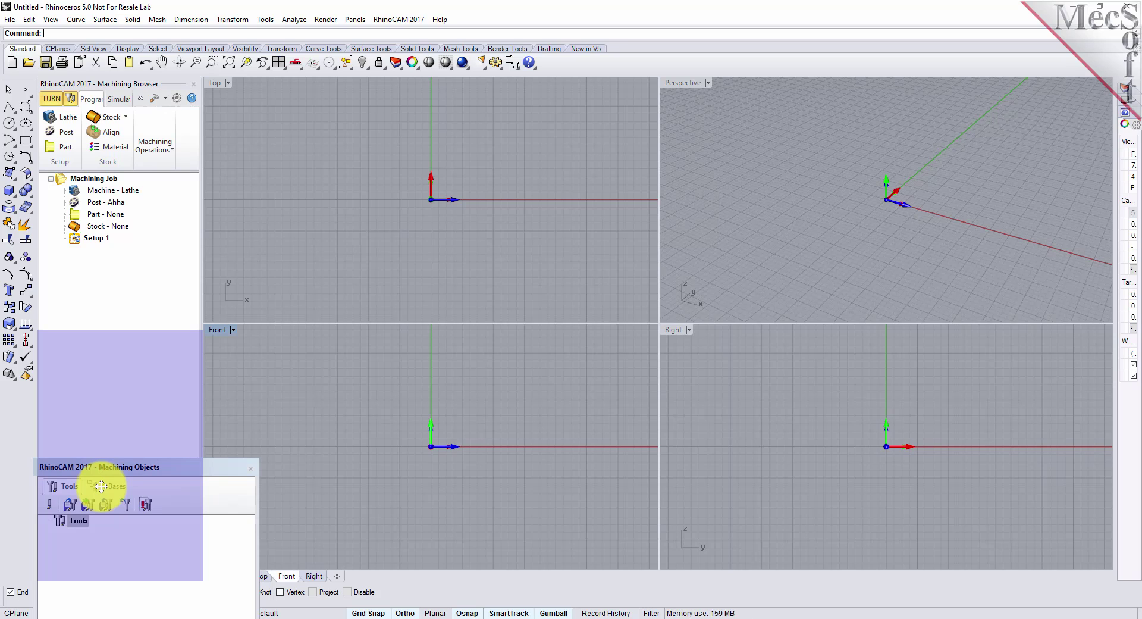
{"action": "left_click_drag", "start_coordinate": [102, 486], "coordinate": [99, 485]}
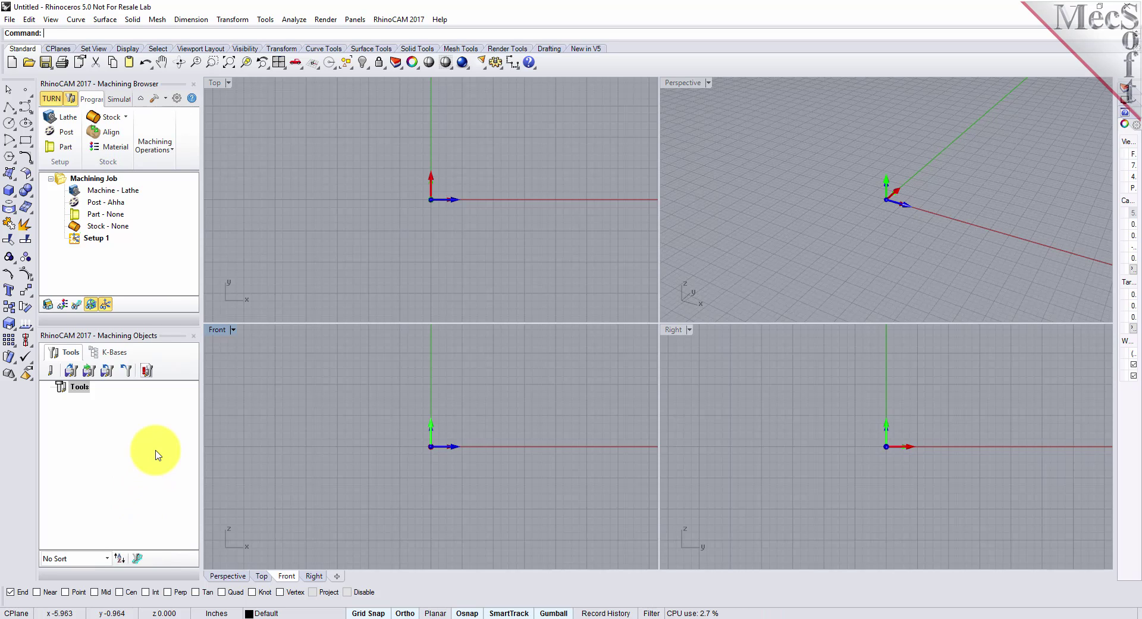
{"action": "left_click_drag", "start_coordinate": [200, 282], "coordinate": [264, 286]}
{"action": "left_click_drag", "start_coordinate": [185, 328], "coordinate": [181, 386]}
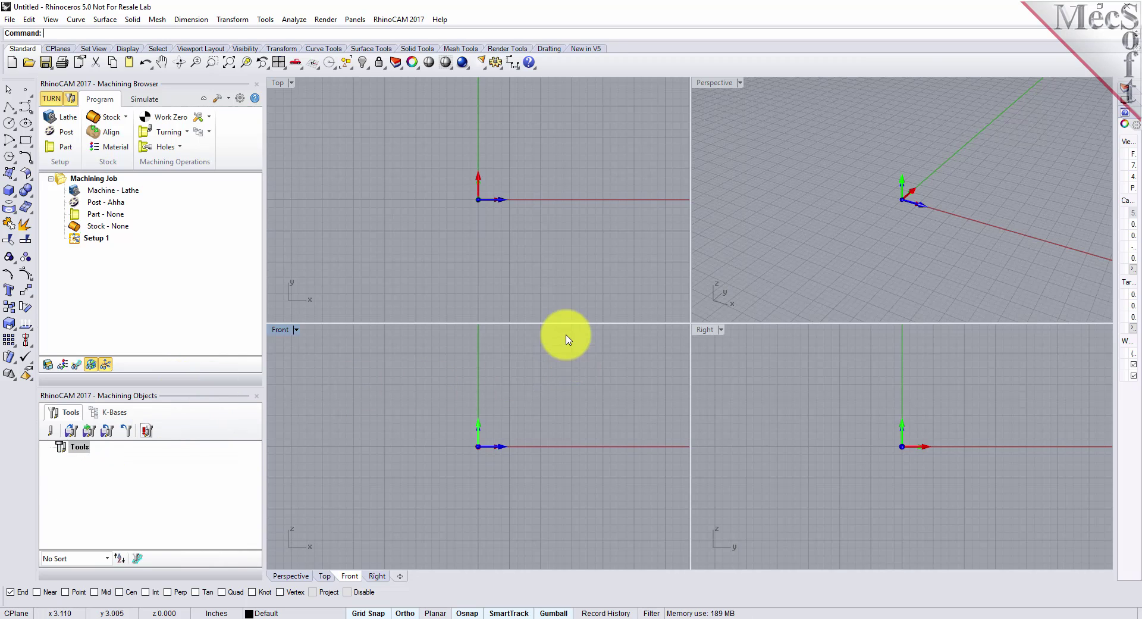
Open the part file TURNQuickStartTutorial.3dm from the QuickStart folder
{"action": "left_click", "coordinate": [29, 61]}
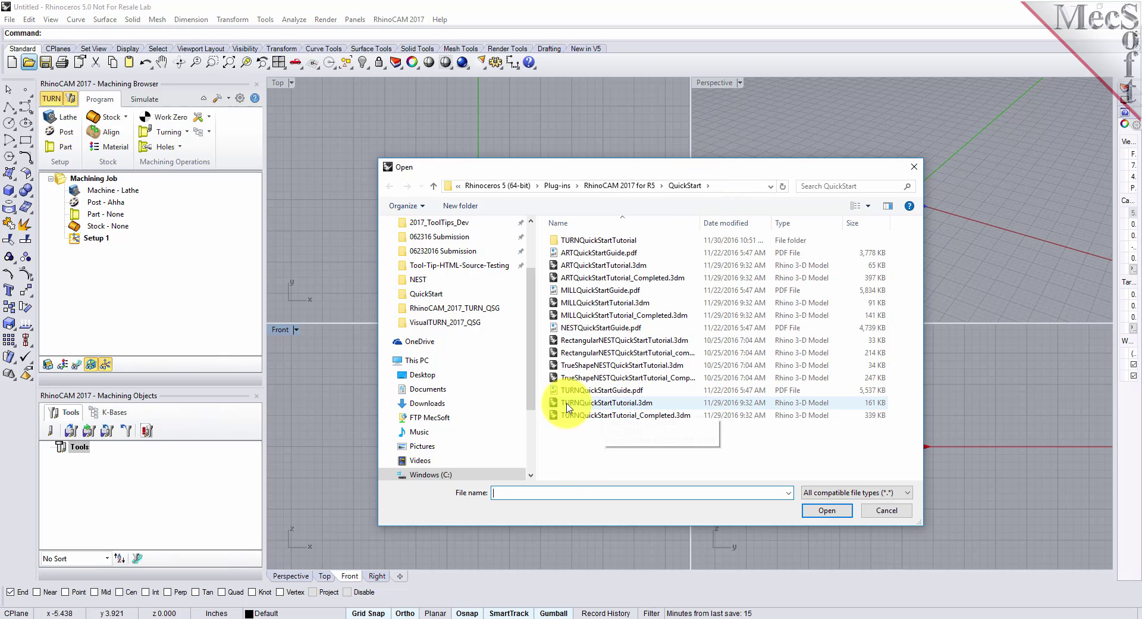
{"action": "left_click", "coordinate": [618, 404]}
{"action": "left_click", "coordinate": [827, 510]}
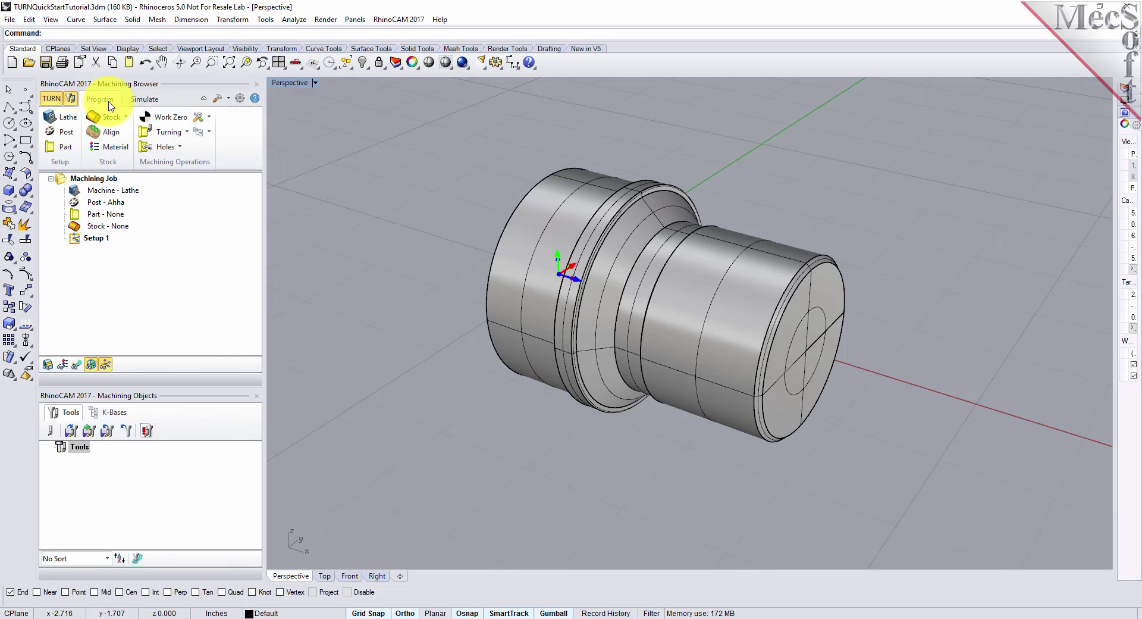
Review the lathe's machine coordinate system and turning machine setup, accept the defaults, and select the machine entry in the job
{"action": "left_click", "coordinate": [68, 118]}
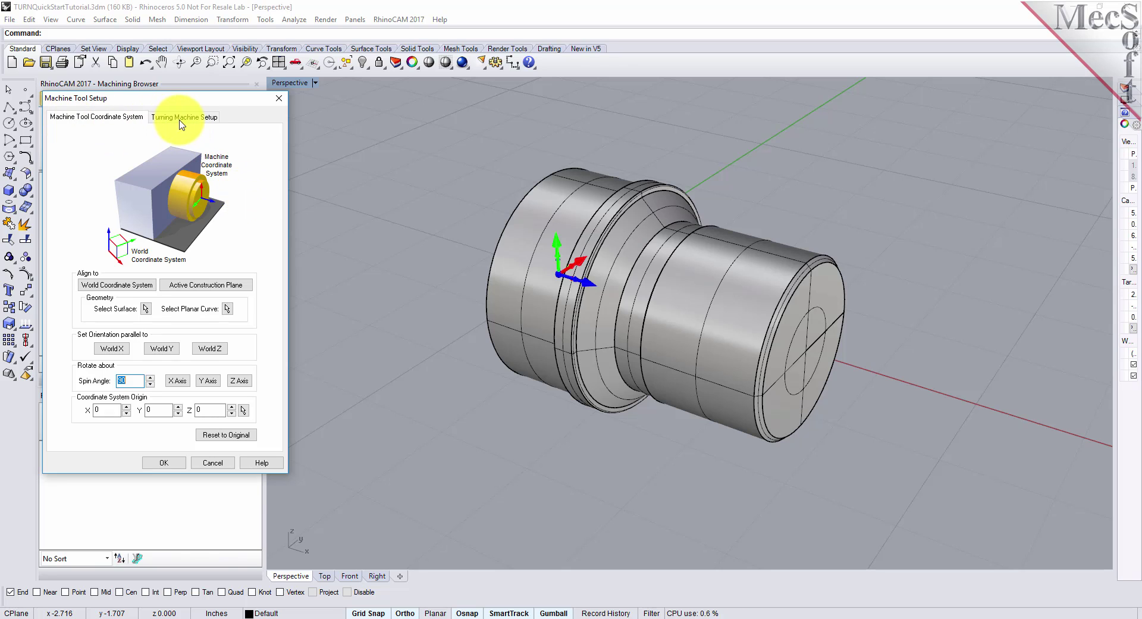
{"action": "left_click", "coordinate": [204, 118]}
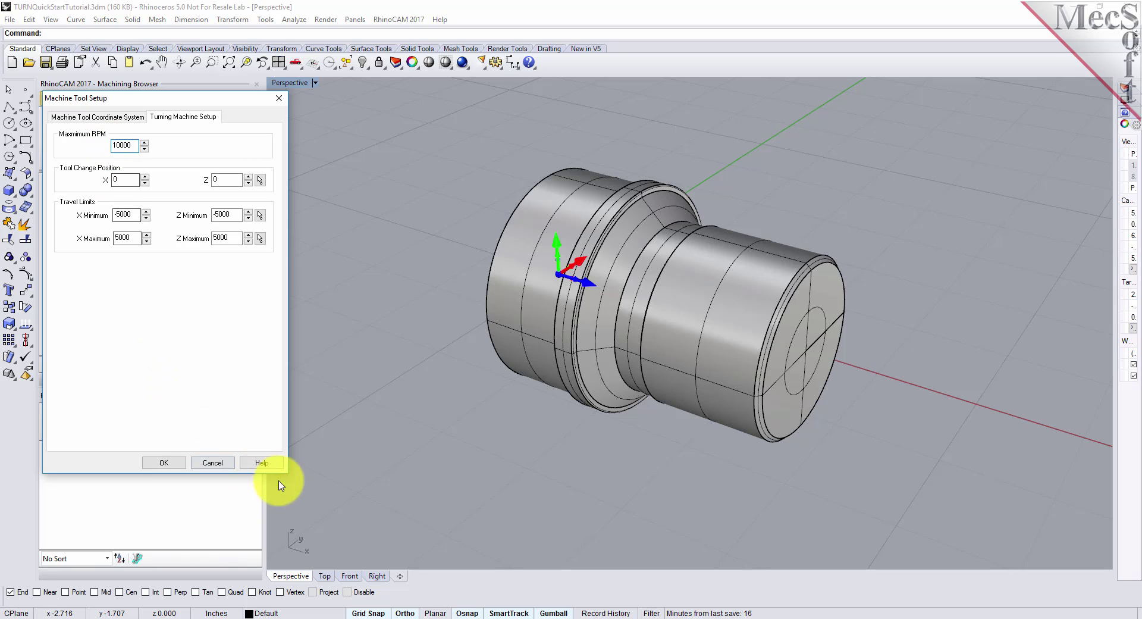
{"action": "left_click", "coordinate": [170, 465]}
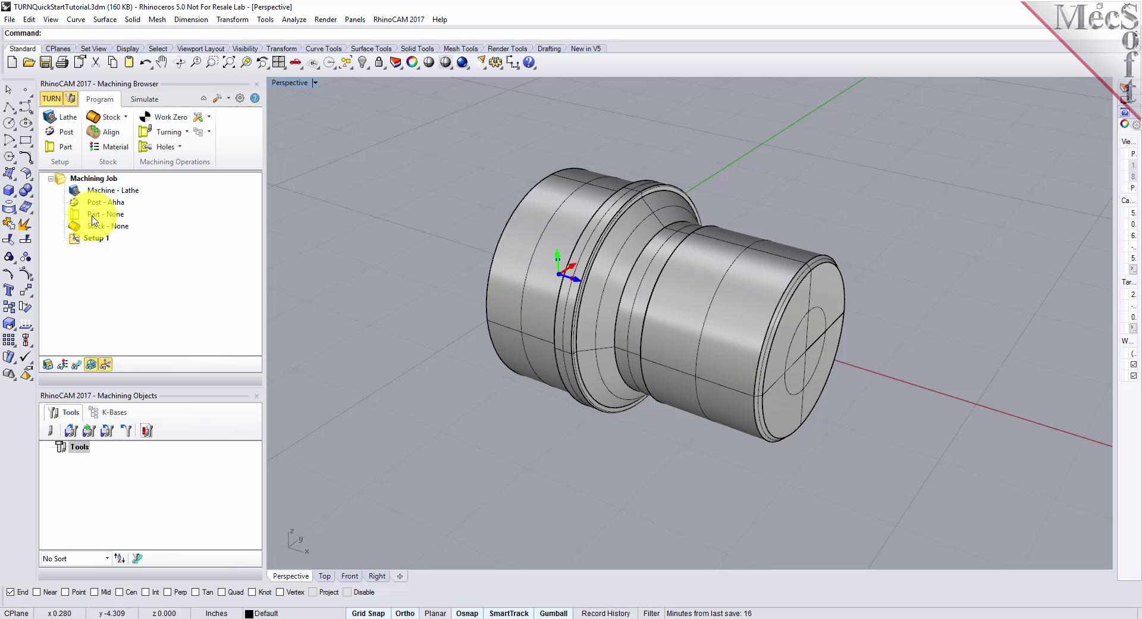
{"action": "left_click", "coordinate": [74, 190]}
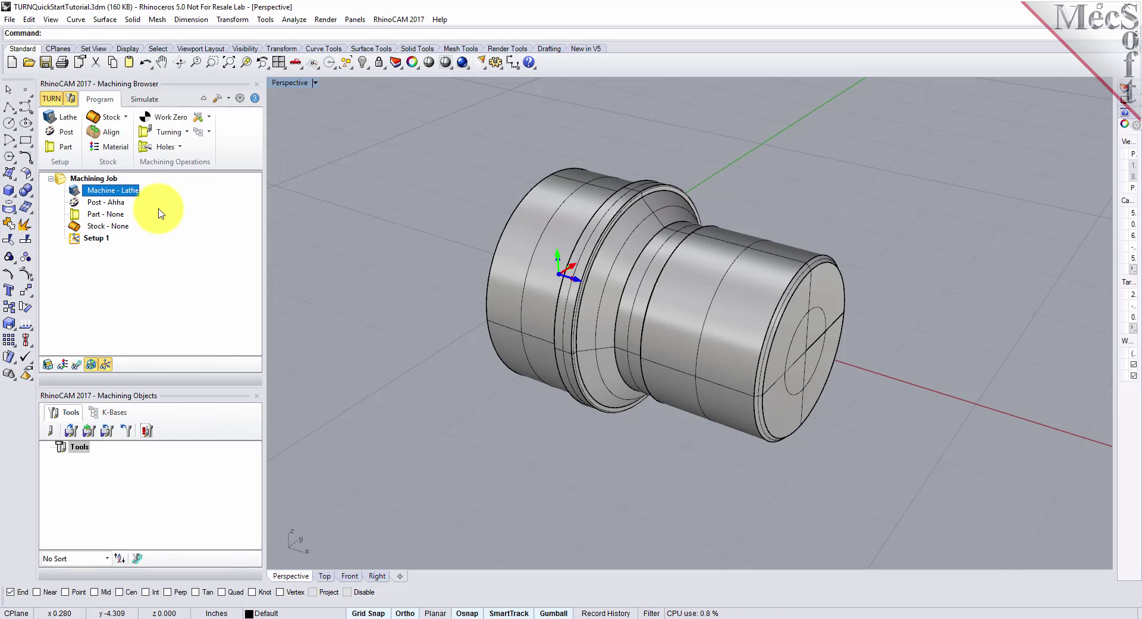
Set the current post-processor to Fanuc with the .nc posted file extension, and select the post entry in the job
{"action": "left_click", "coordinate": [74, 134]}
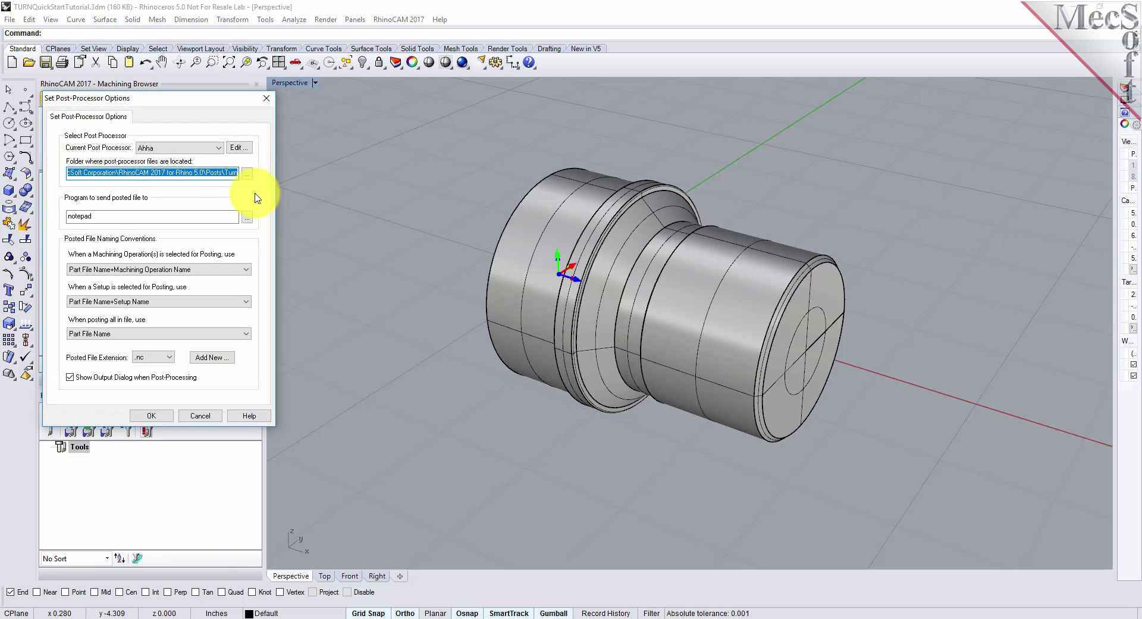
{"action": "left_click", "coordinate": [218, 152]}
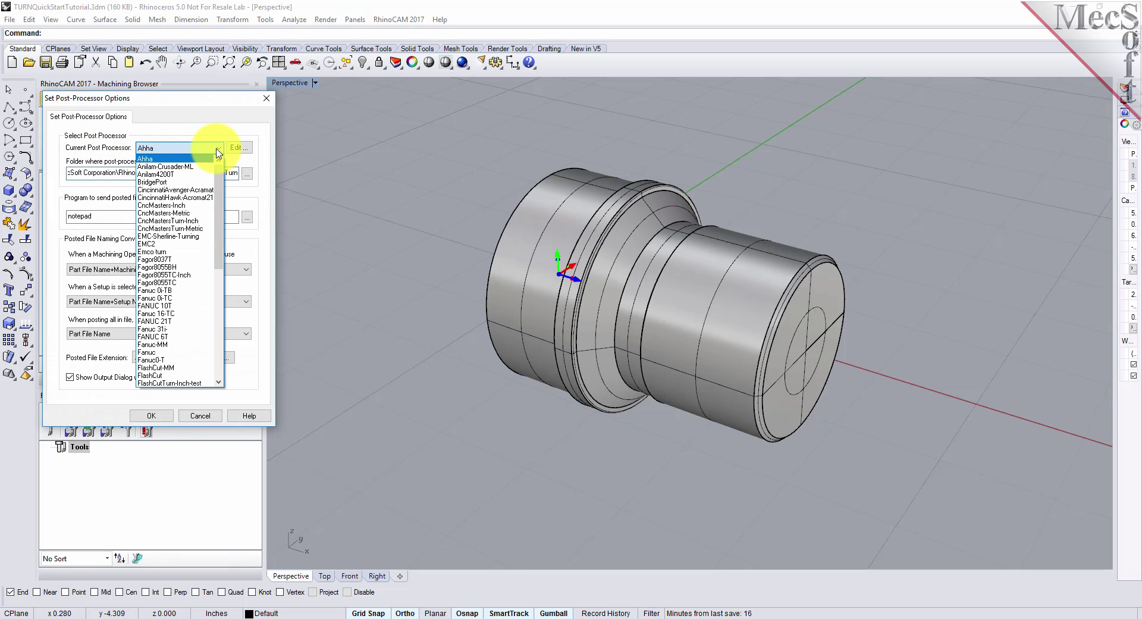
{"action": "left_click", "coordinate": [159, 351]}
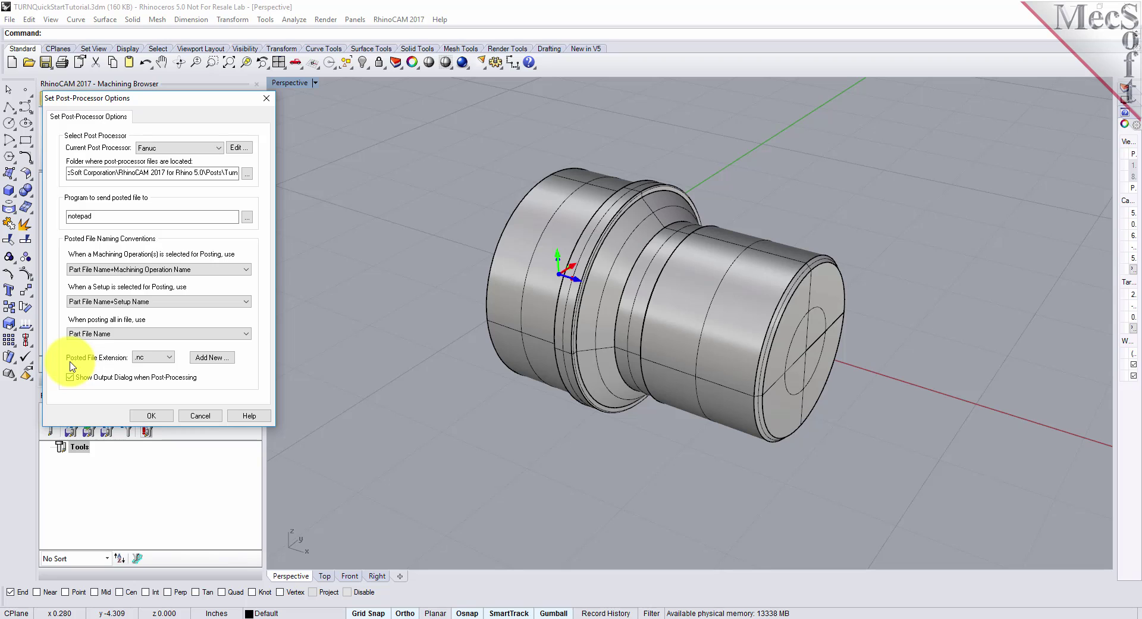
{"action": "left_click", "coordinate": [169, 358]}
{"action": "left_click", "coordinate": [152, 368]}
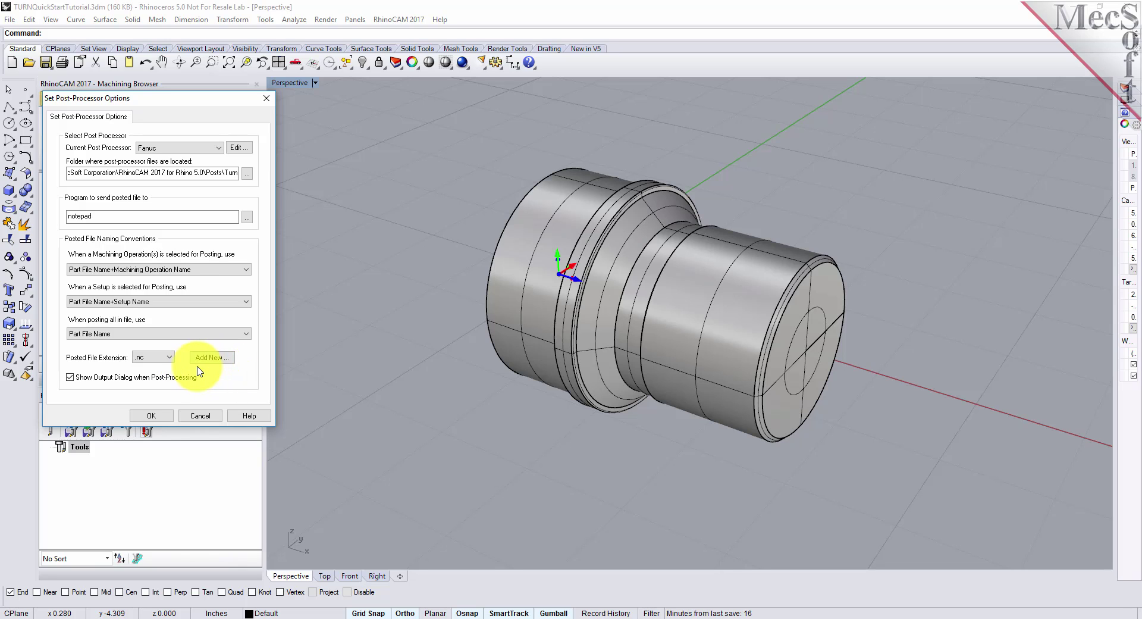
{"action": "left_click", "coordinate": [151, 415]}
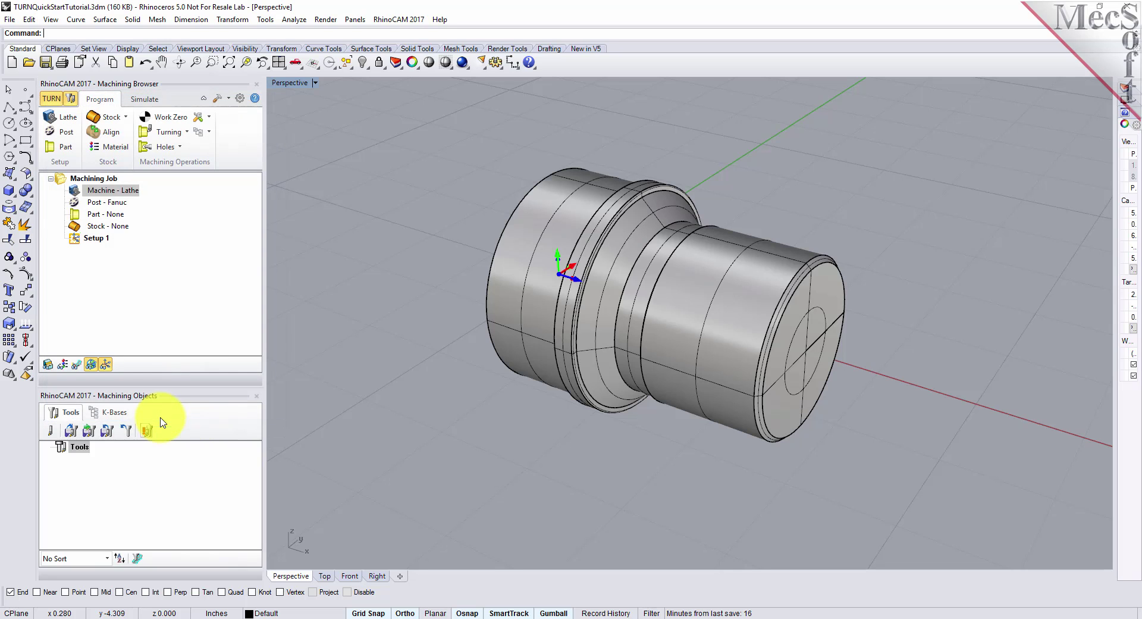
{"action": "left_click", "coordinate": [78, 203]}
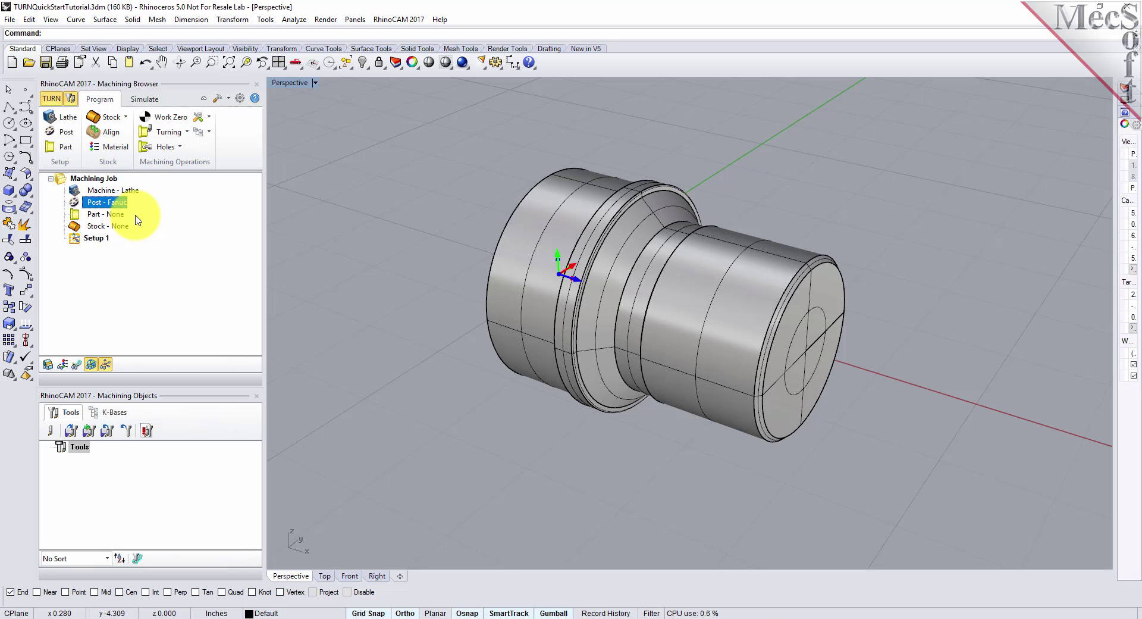
Define the turning part geometry by selecting the whole solid model as the part surface, and save it
{"action": "left_click", "coordinate": [68, 149]}
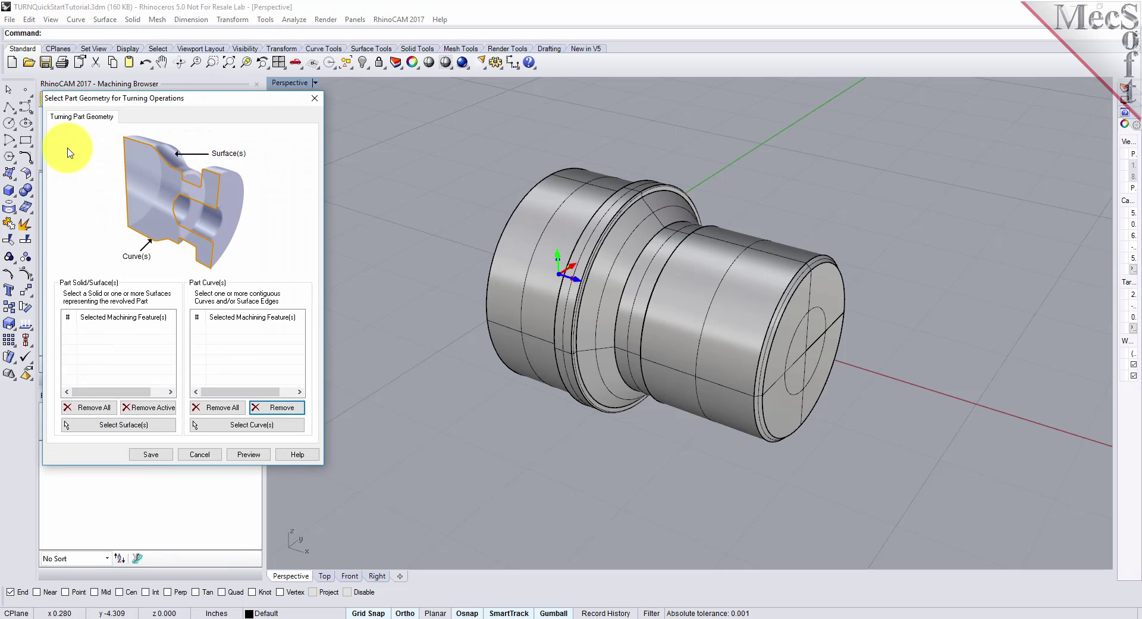
{"action": "left_click", "coordinate": [119, 425]}
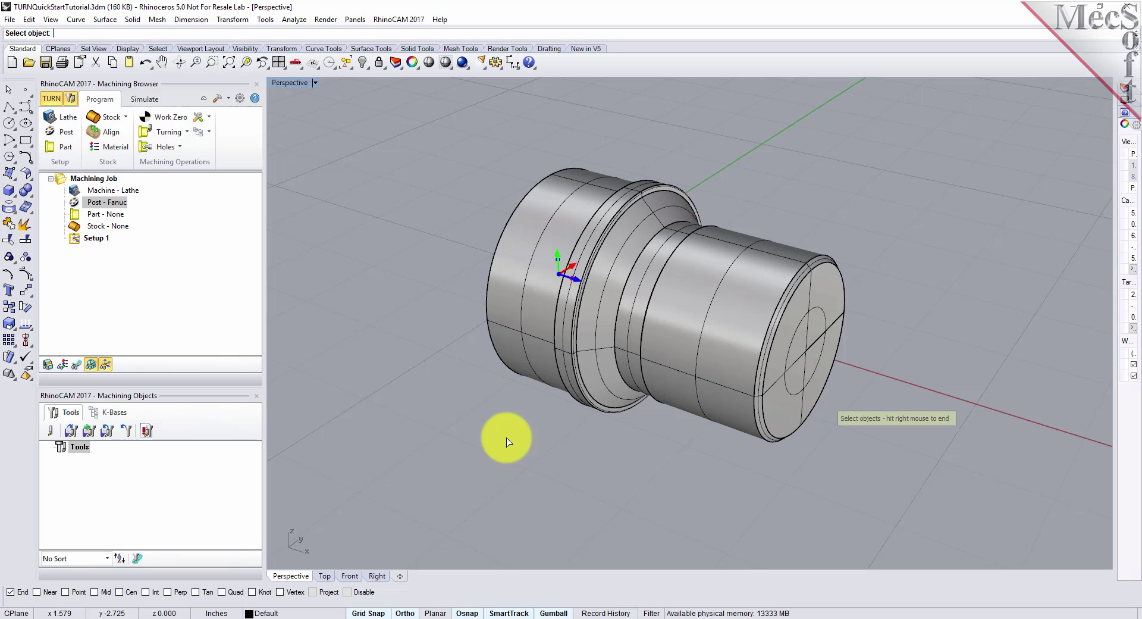
{"action": "left_click_drag", "start_coordinate": [530, 469], "coordinate": [896, 149]}
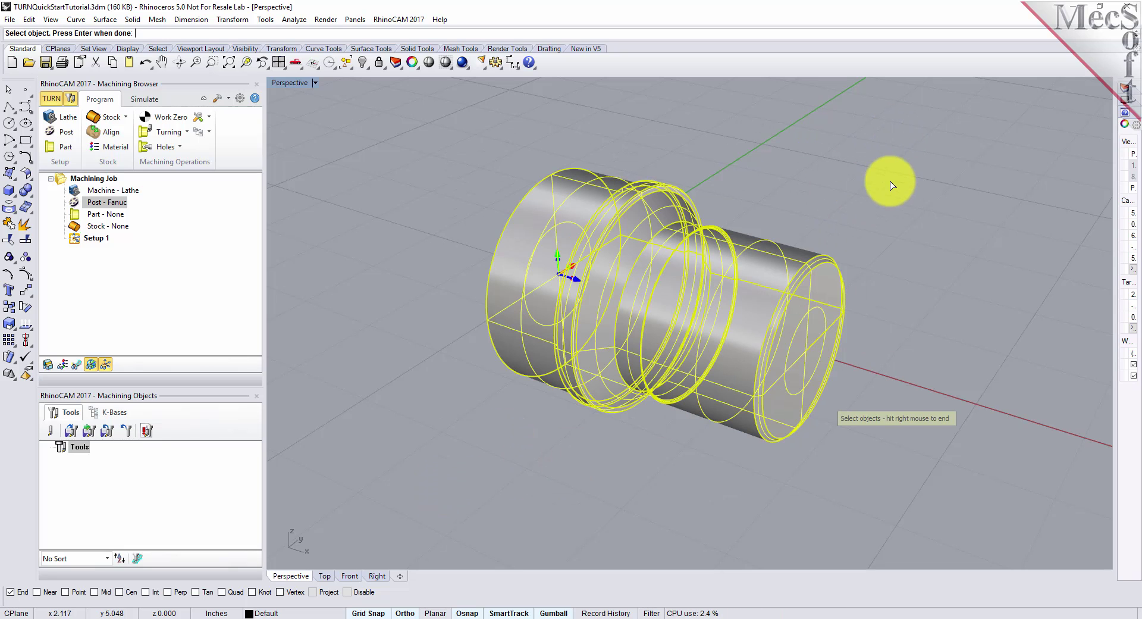
{"action": "right_click", "coordinate": [655, 303]}
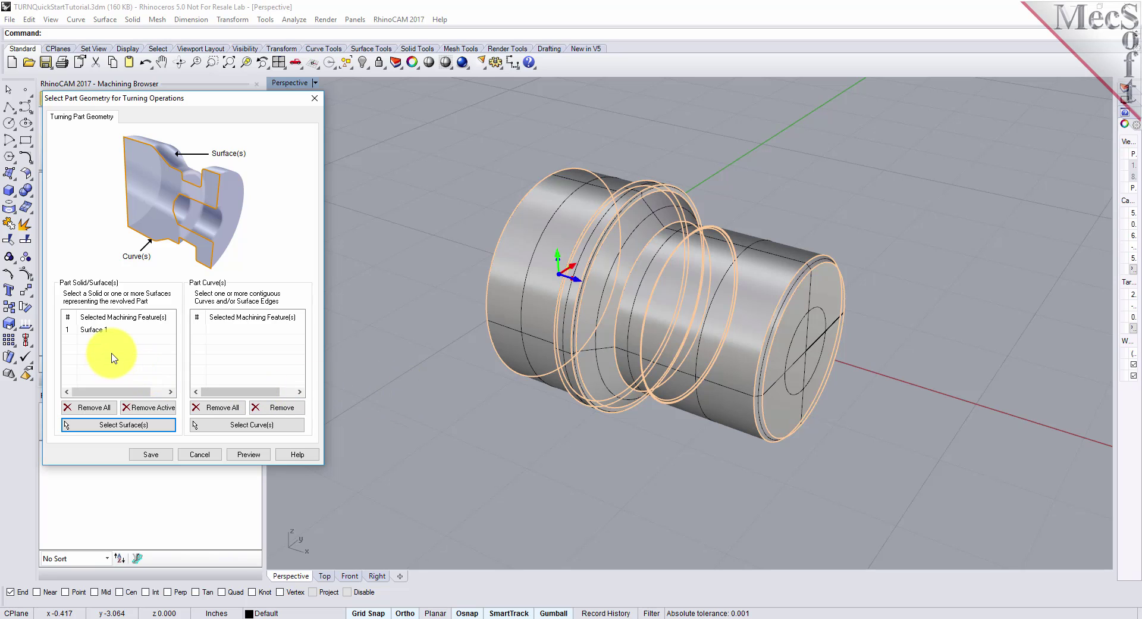
{"action": "left_click", "coordinate": [100, 331]}
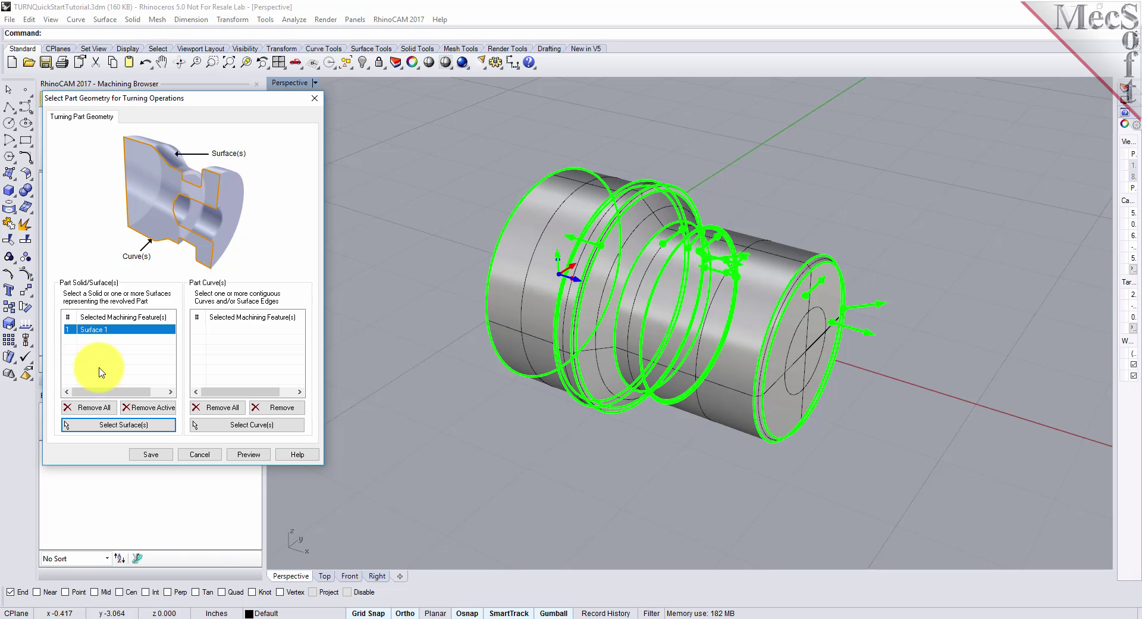
{"action": "left_click", "coordinate": [153, 454]}
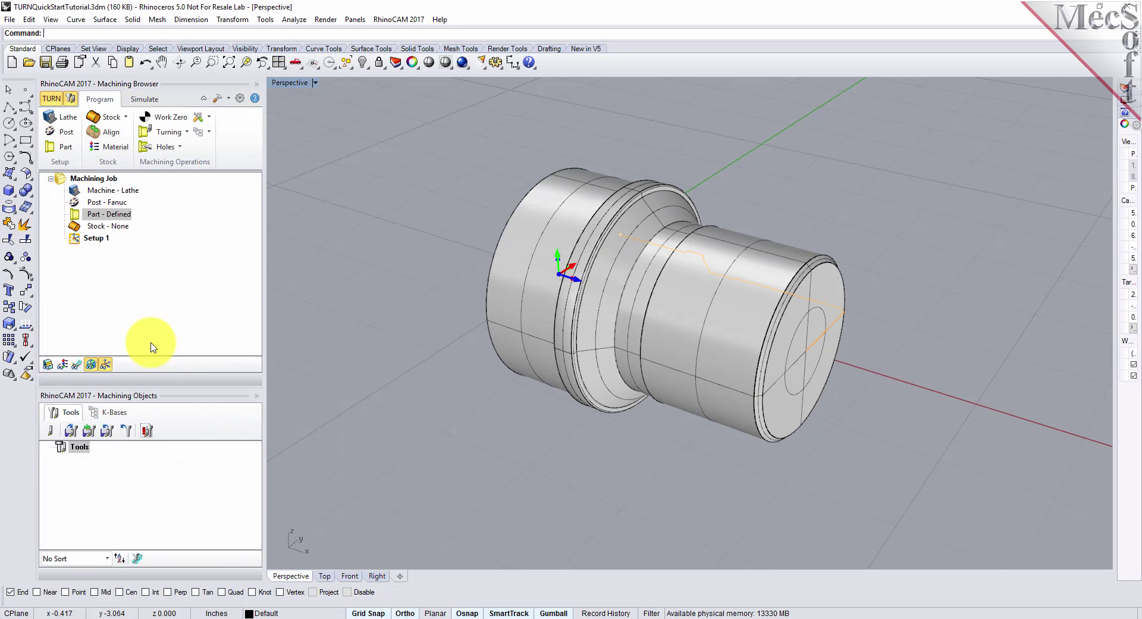
Examine the defined part's turning profile from the top view and return to the perspective view
{"action": "left_click", "coordinate": [71, 216]}
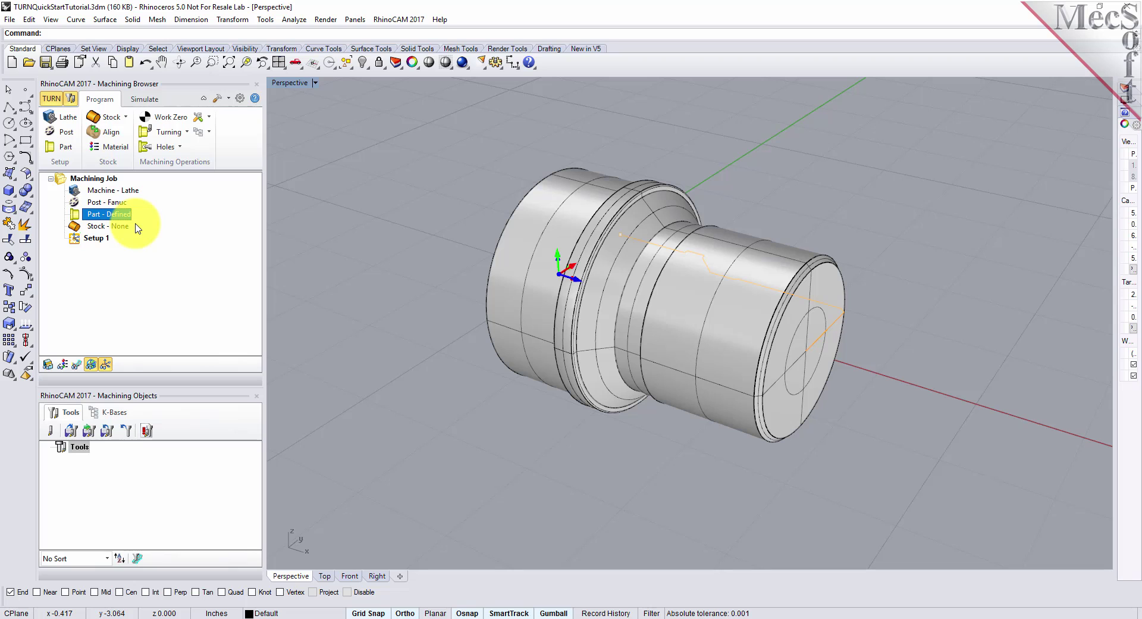
{"action": "left_click", "coordinate": [296, 63]}
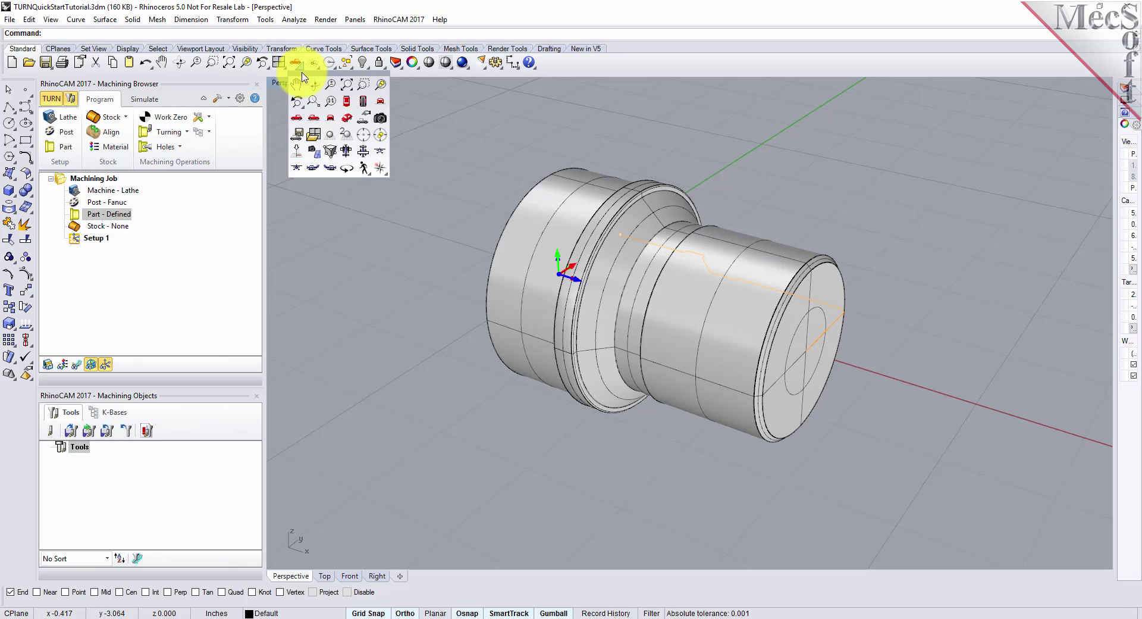
{"action": "left_click", "coordinate": [349, 113]}
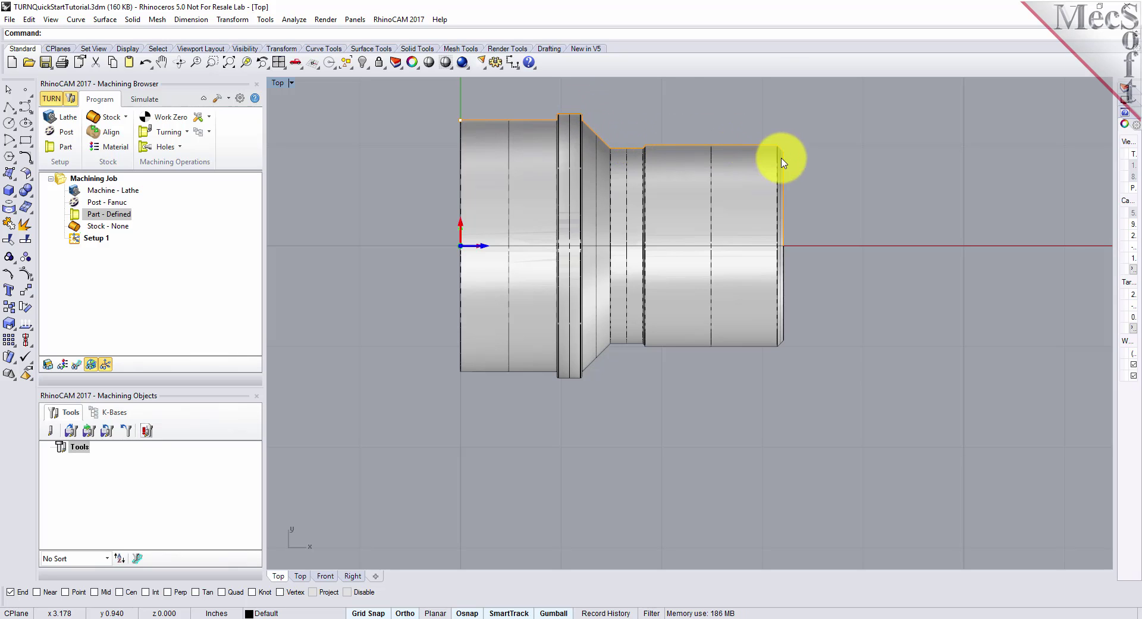
{"action": "left_click", "coordinate": [299, 67]}
{"action": "left_click", "coordinate": [346, 117]}
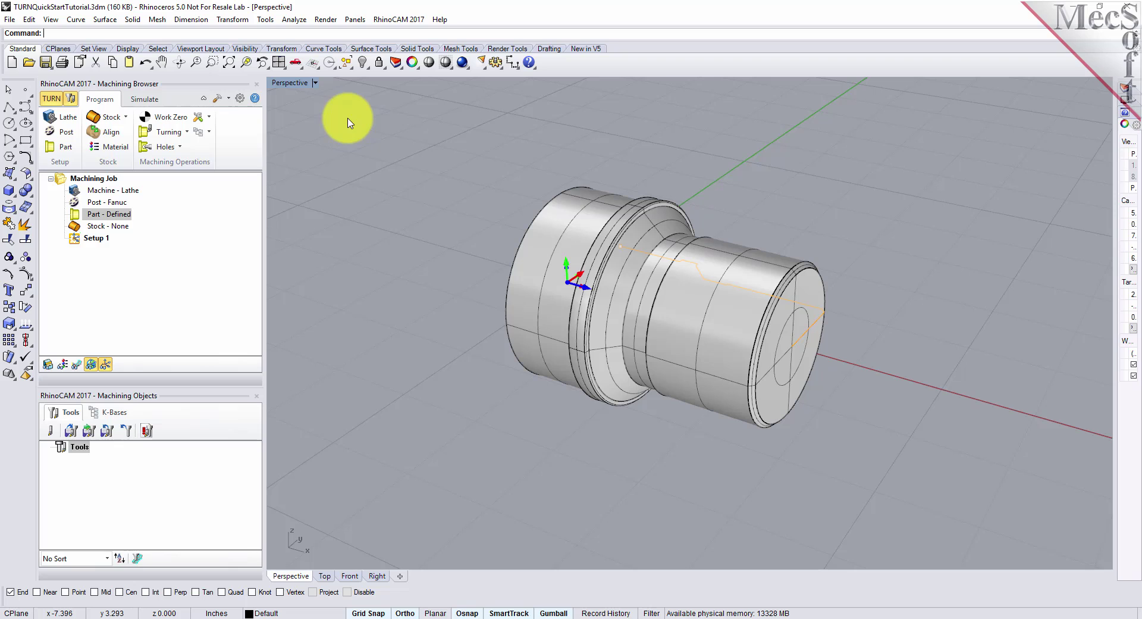
{"action": "scroll", "coordinate": [637, 204], "scroll_direction": "up", "scroll_amount": 2}
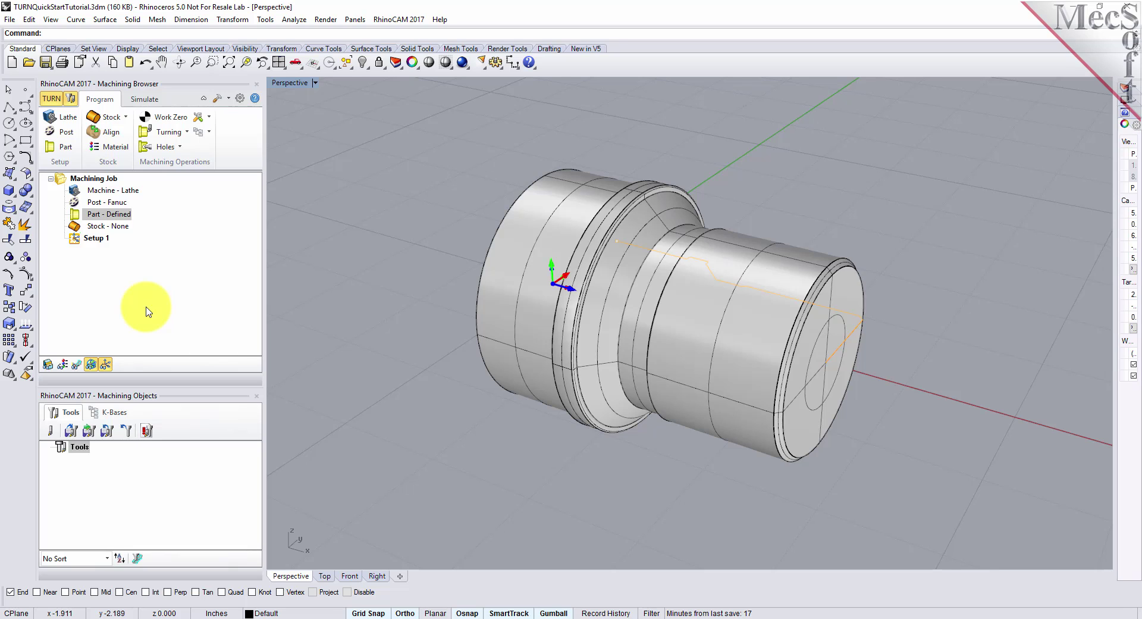
Create a cylinder stock with outer radius 1.5 and outer length 3.25, and toggle the stock's visibility
{"action": "left_click", "coordinate": [129, 119]}
{"action": "left_click", "coordinate": [134, 140]}
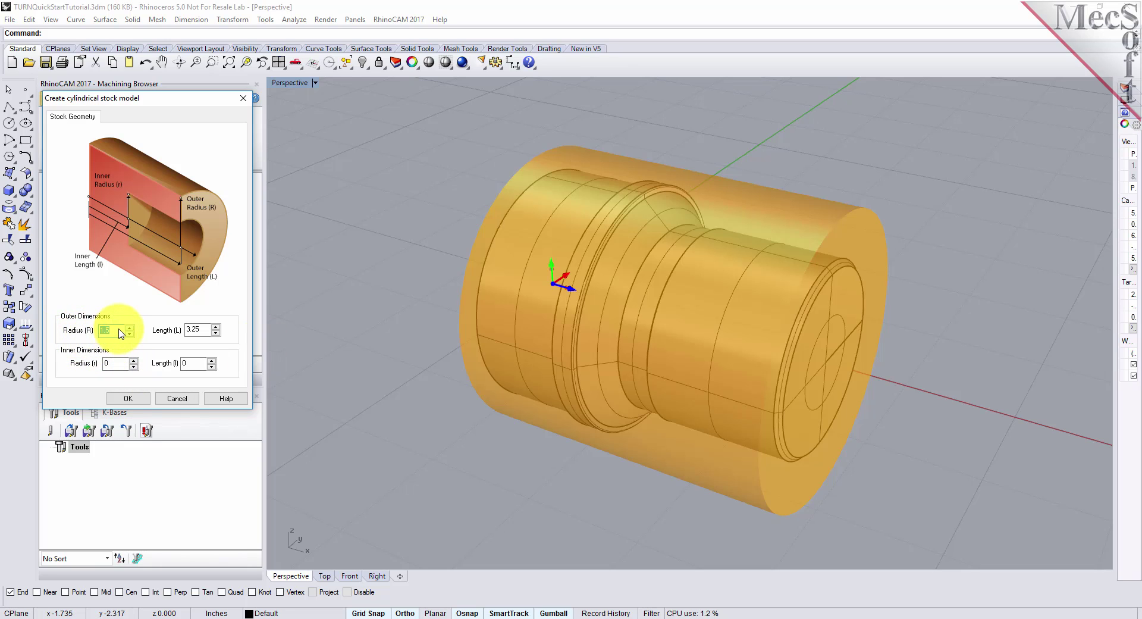
{"action": "type", "text": "1"}
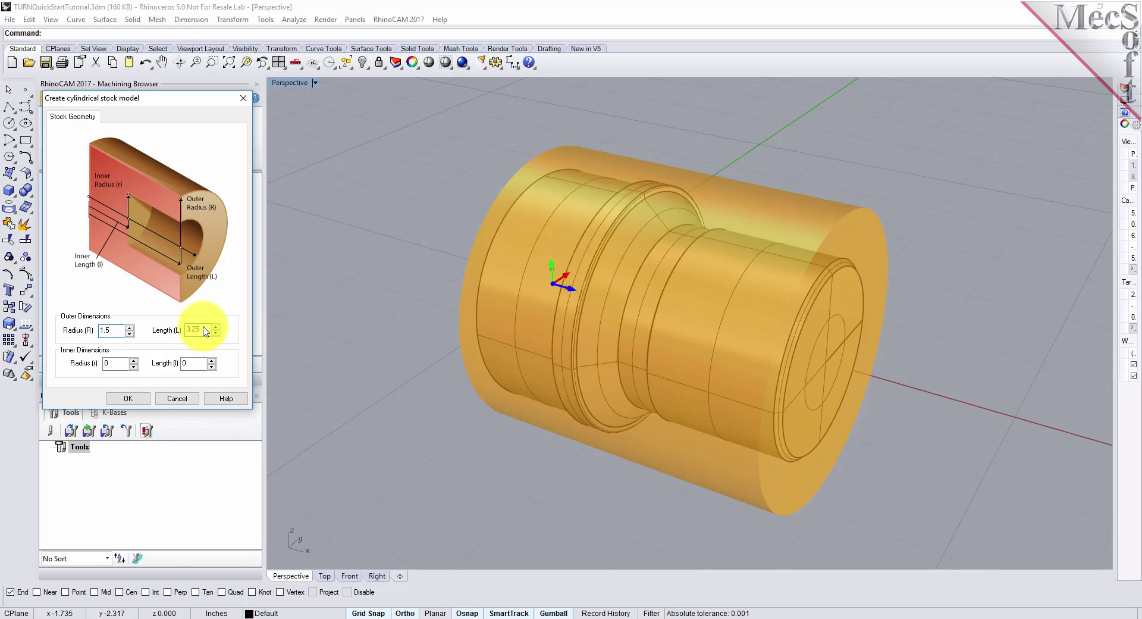
{"action": "key", "text": "Tab"}
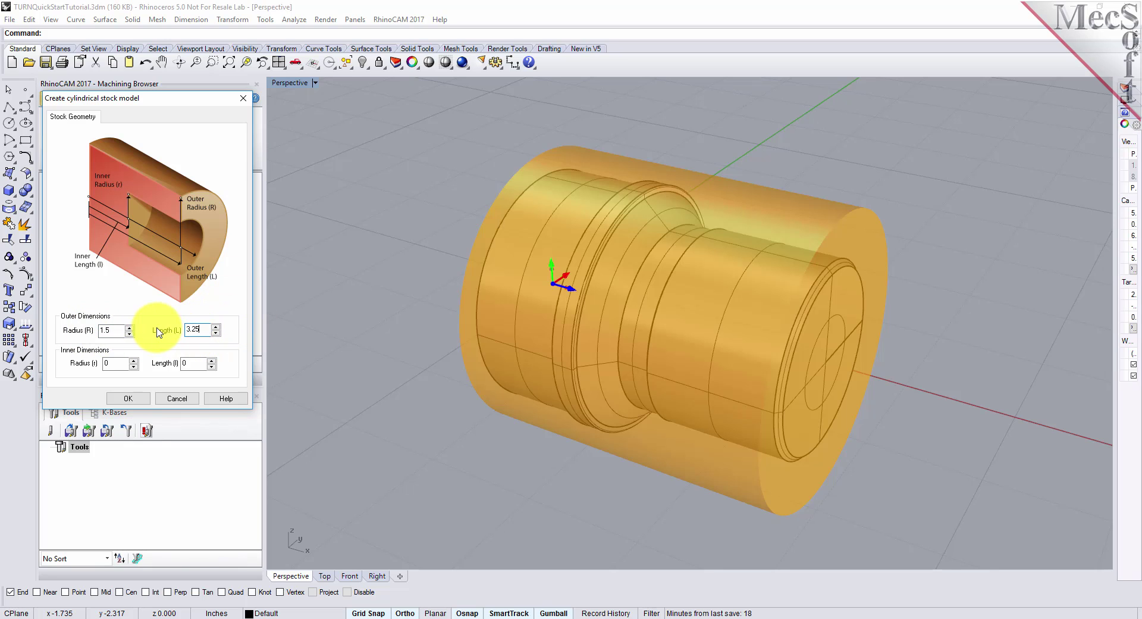
{"action": "left_click", "coordinate": [132, 398]}
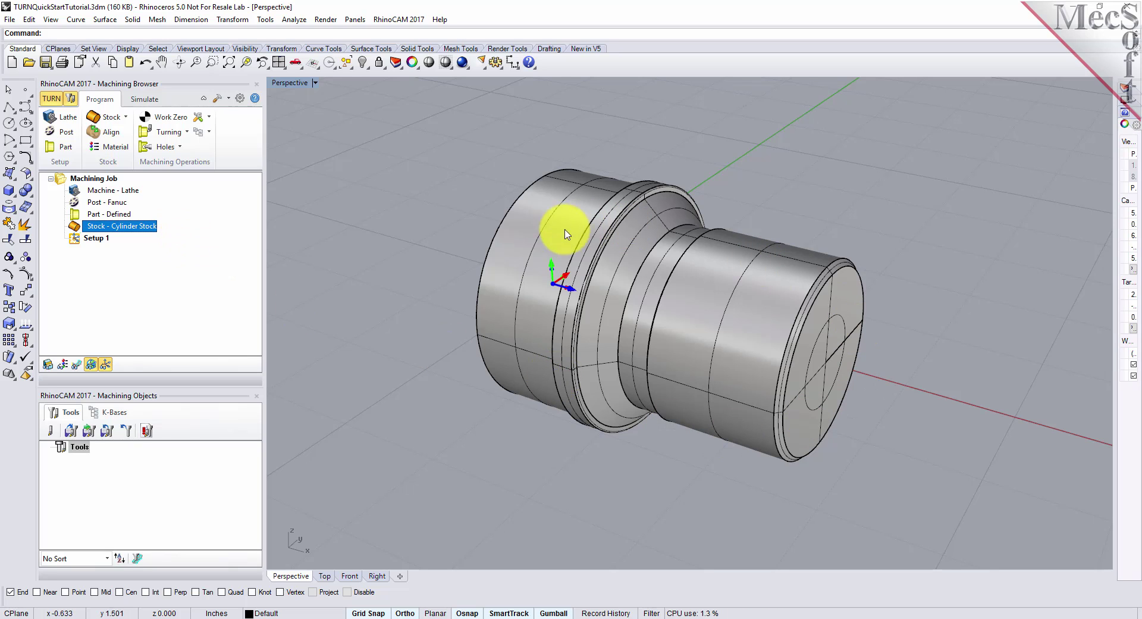
{"action": "left_click", "coordinate": [48, 364]}
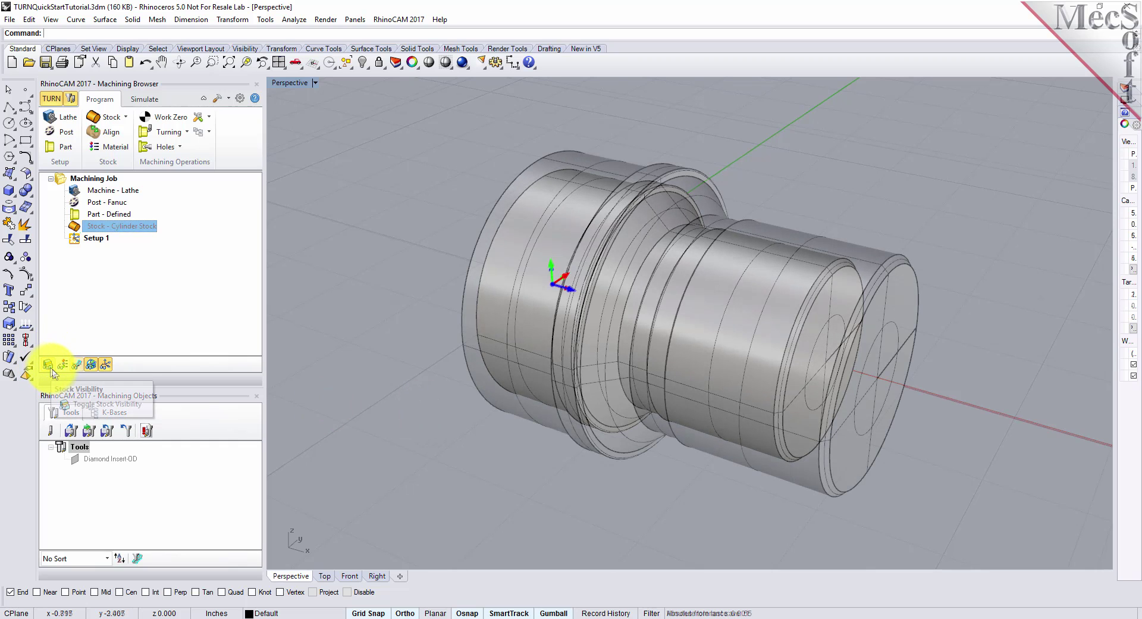
Display the cylinder stock and align it with the part using the Right Z alignment
{"action": "left_click", "coordinate": [48, 364]}
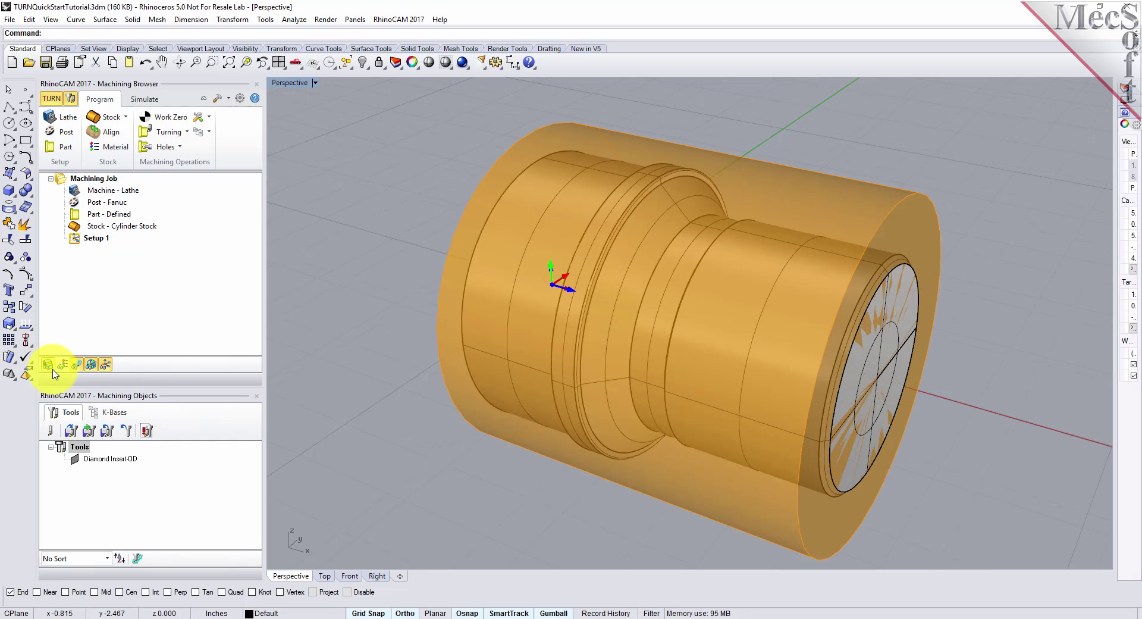
{"action": "left_click", "coordinate": [53, 369]}
{"action": "left_click", "coordinate": [53, 370]}
{"action": "scroll", "coordinate": [699, 350], "scroll_direction": "down", "scroll_amount": 2}
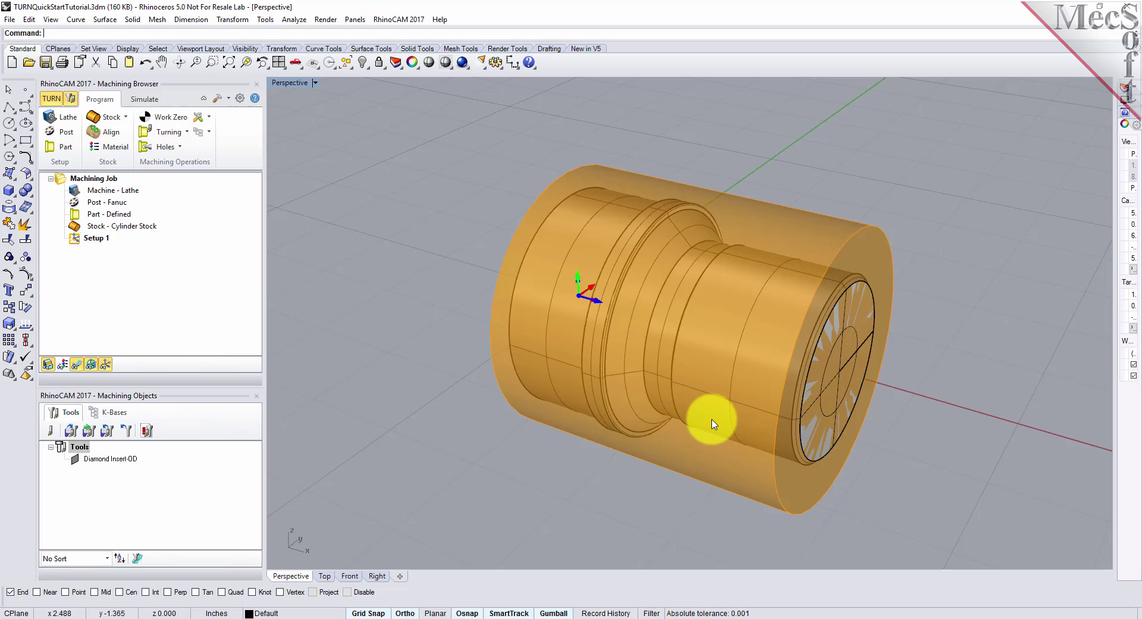
{"action": "left_click", "coordinate": [113, 132]}
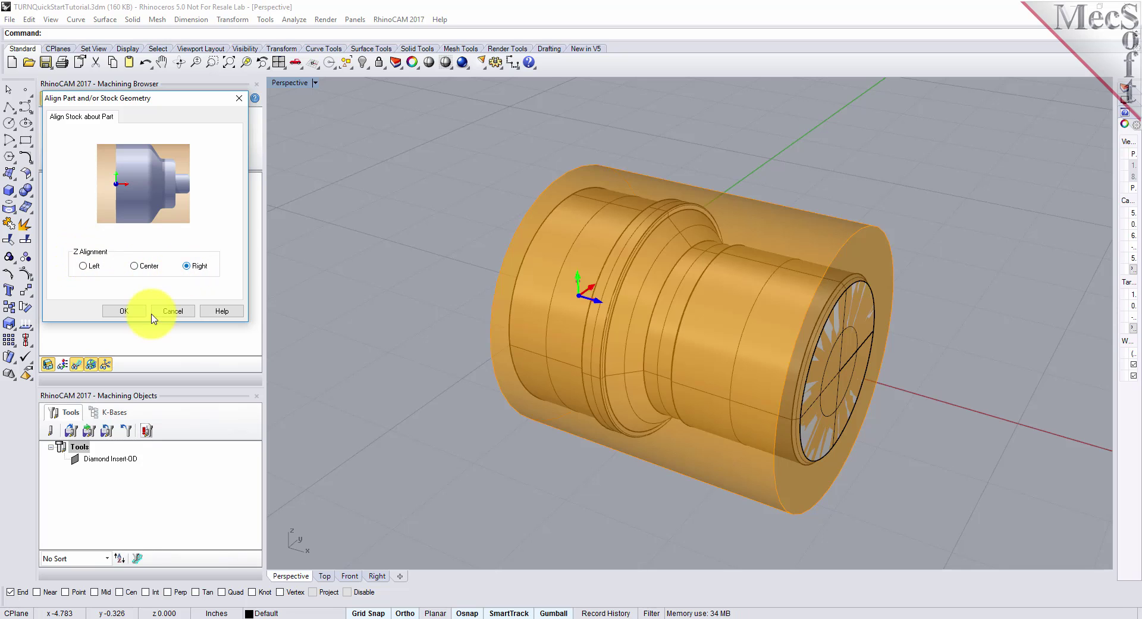
{"action": "left_click", "coordinate": [124, 310]}
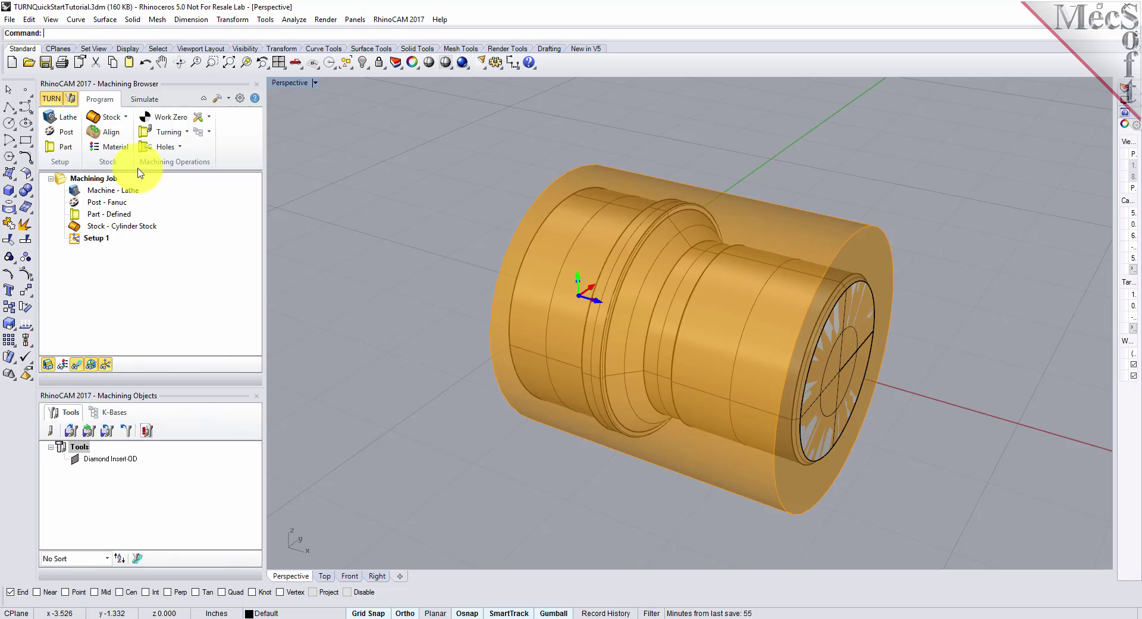
Assign ALUMINUM - 6061 from FeedsSpeedsDataINCH.xml as the stock material
{"action": "left_click", "coordinate": [122, 150]}
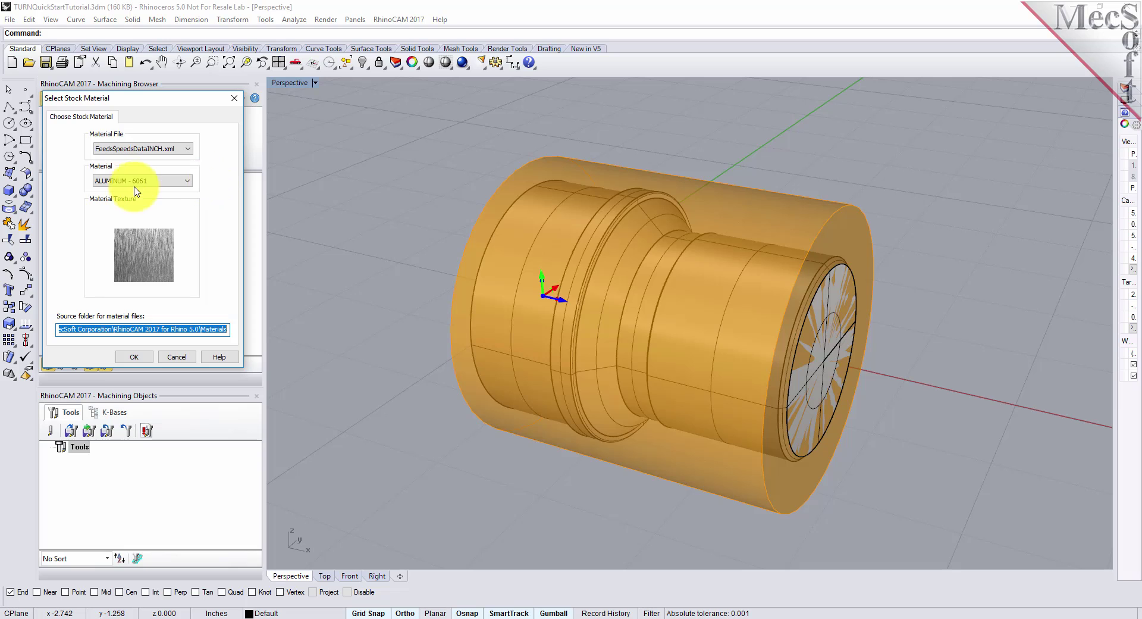
{"action": "left_click", "coordinate": [186, 180]}
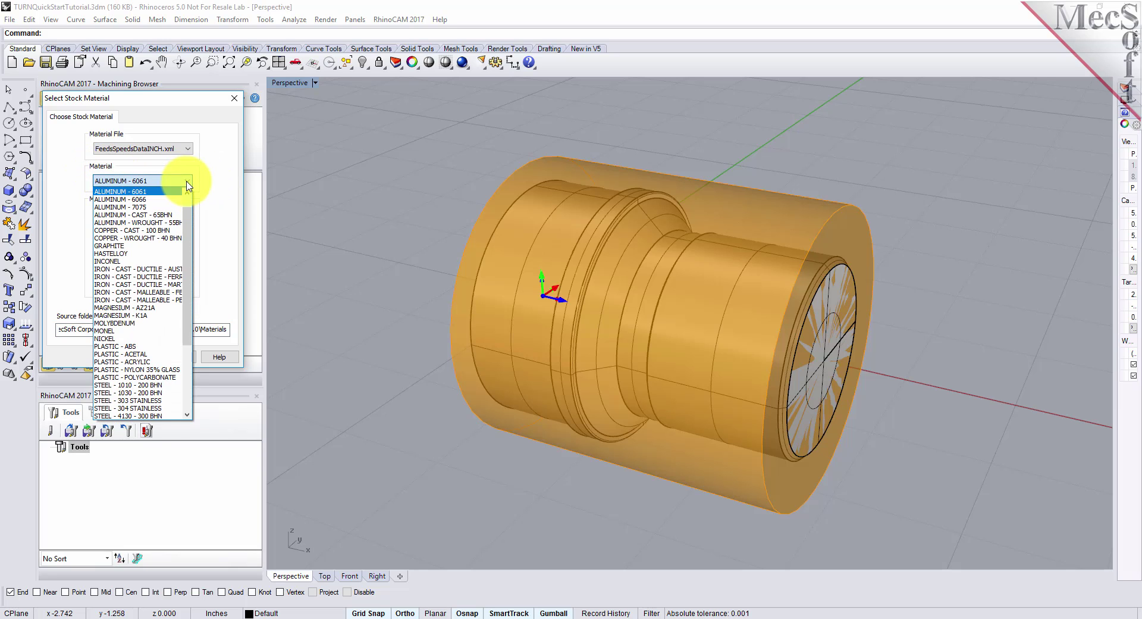
{"action": "scroll", "coordinate": [184, 310], "scroll_direction": "down", "scroll_amount": 4}
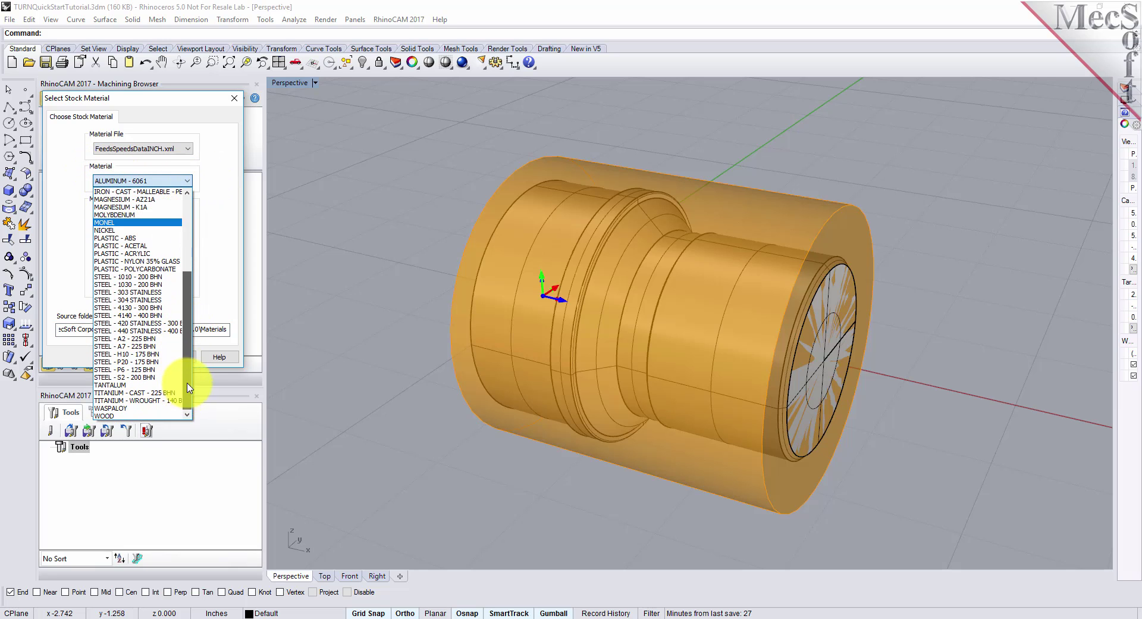
{"action": "scroll", "coordinate": [179, 268], "scroll_direction": "up", "scroll_amount": 6}
{"action": "left_click", "coordinate": [135, 207]}
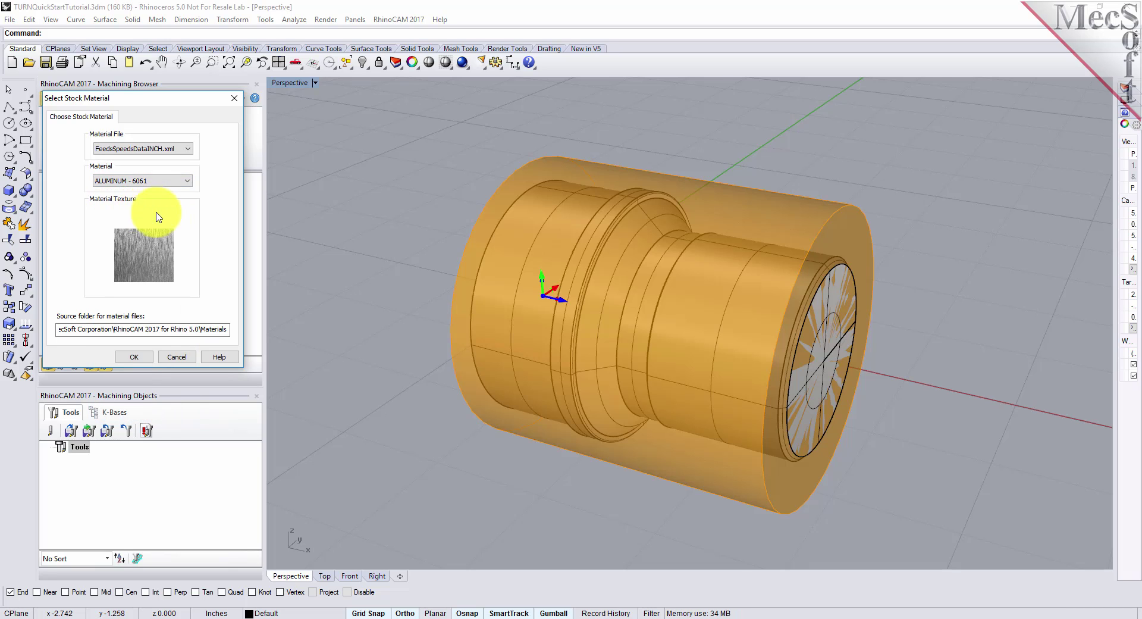
{"action": "left_click", "coordinate": [135, 357]}
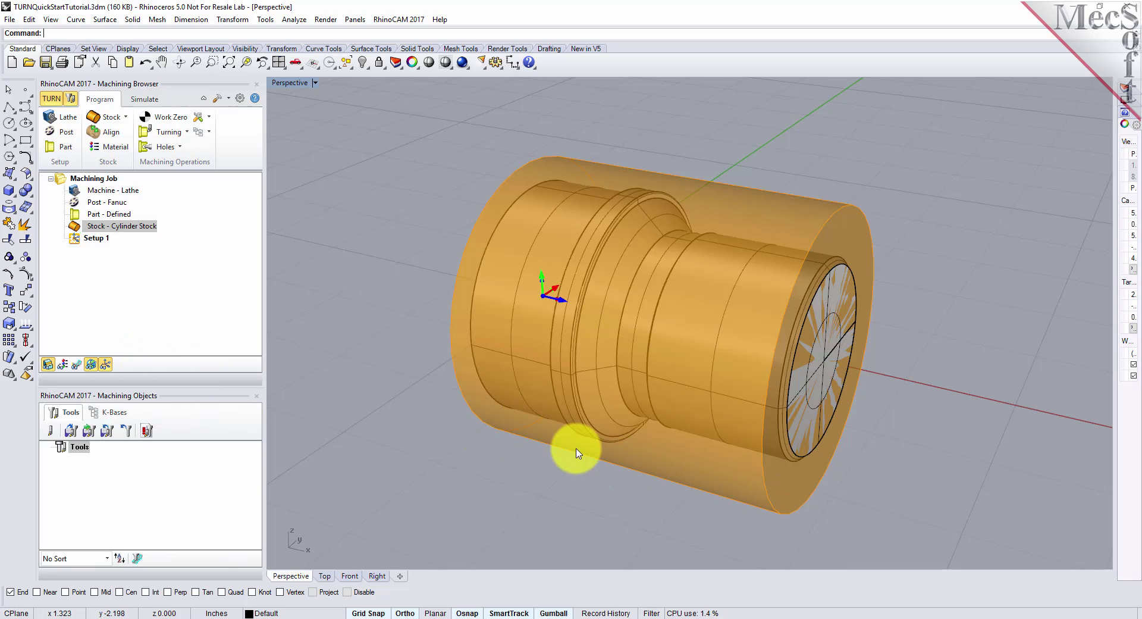
Display the stock with its aluminum material texture
{"action": "left_click", "coordinate": [65, 365]}
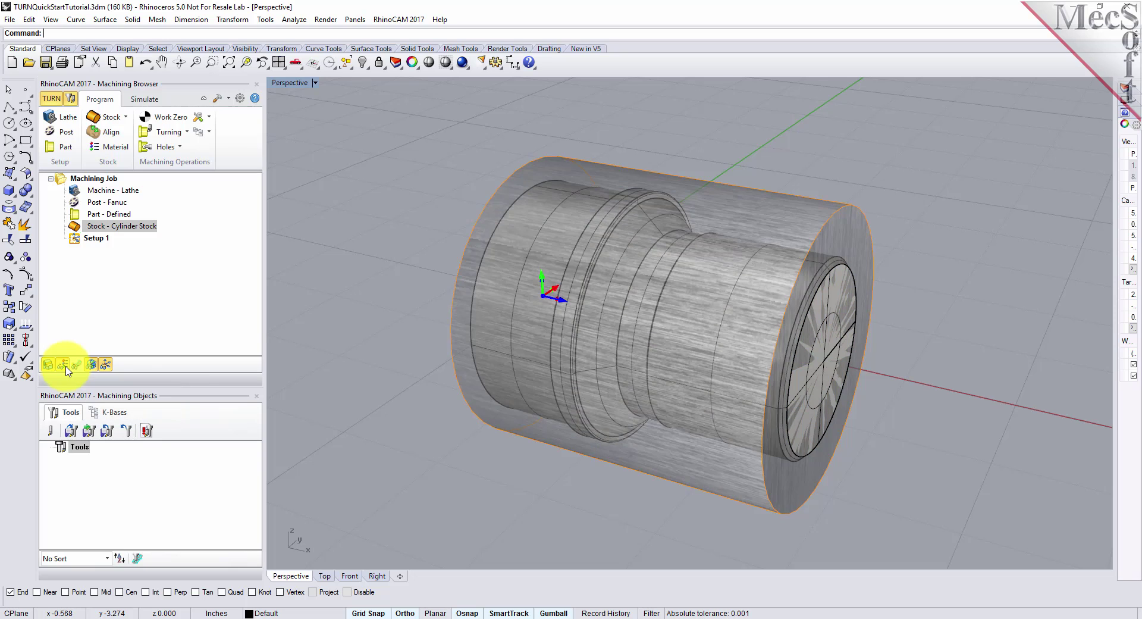
{"action": "left_click", "coordinate": [65, 365]}
{"action": "left_click", "coordinate": [64, 365]}
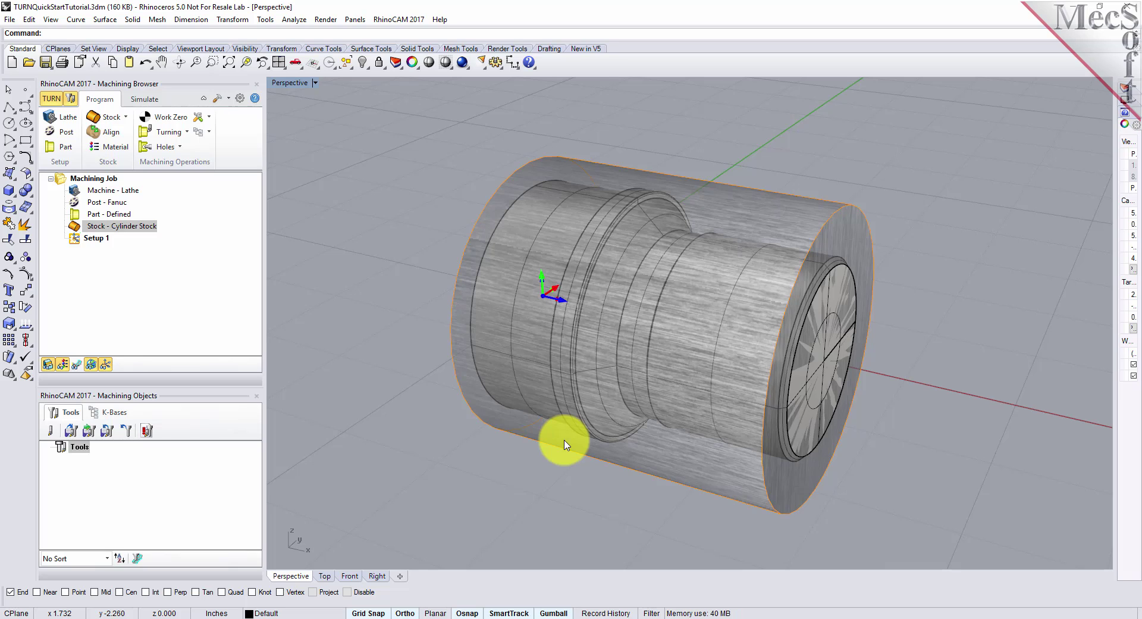
Select Setup 1 and toggle the coordinate system triads' visibility to examine the orientation of their axes on the part
{"action": "left_click", "coordinate": [77, 242]}
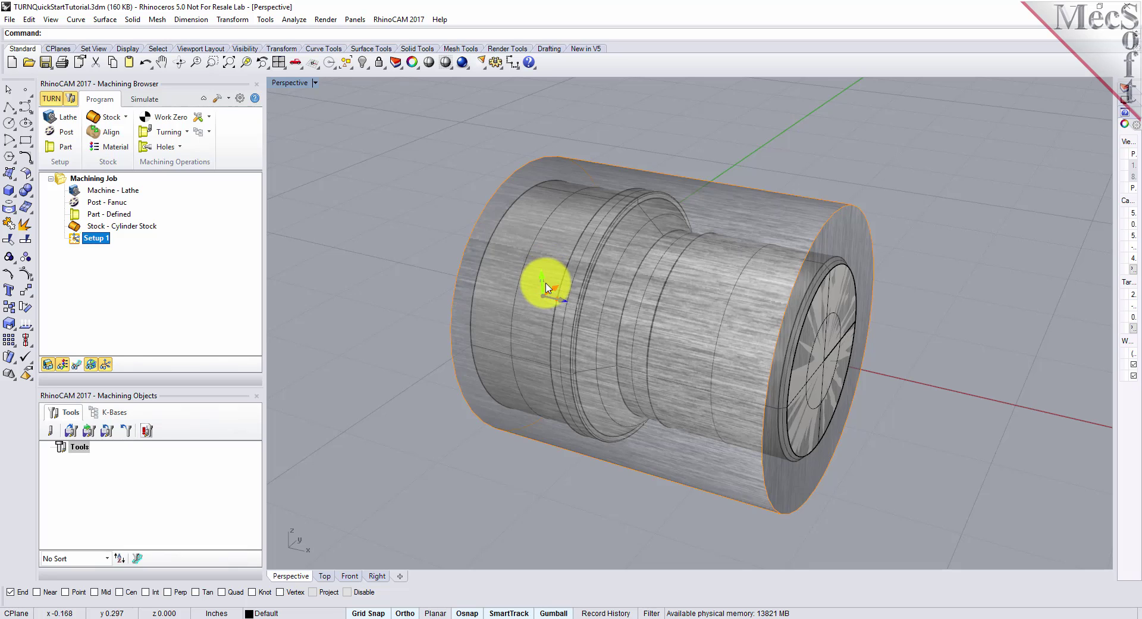
{"action": "left_click", "coordinate": [105, 366]}
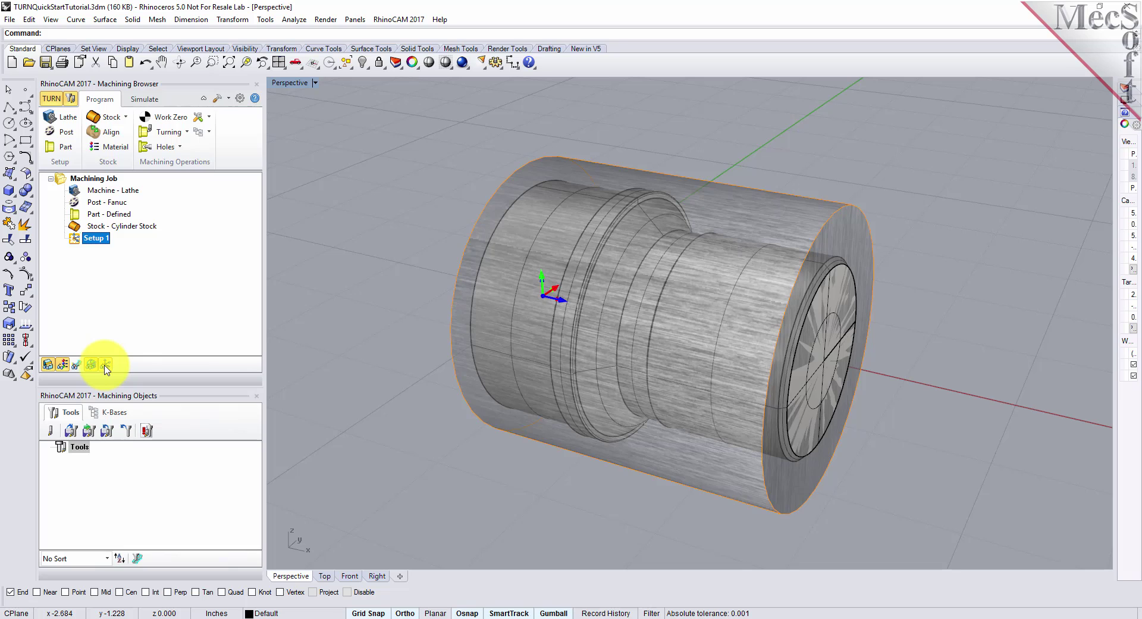
{"action": "left_click", "coordinate": [105, 365]}
{"action": "left_click", "coordinate": [105, 365]}
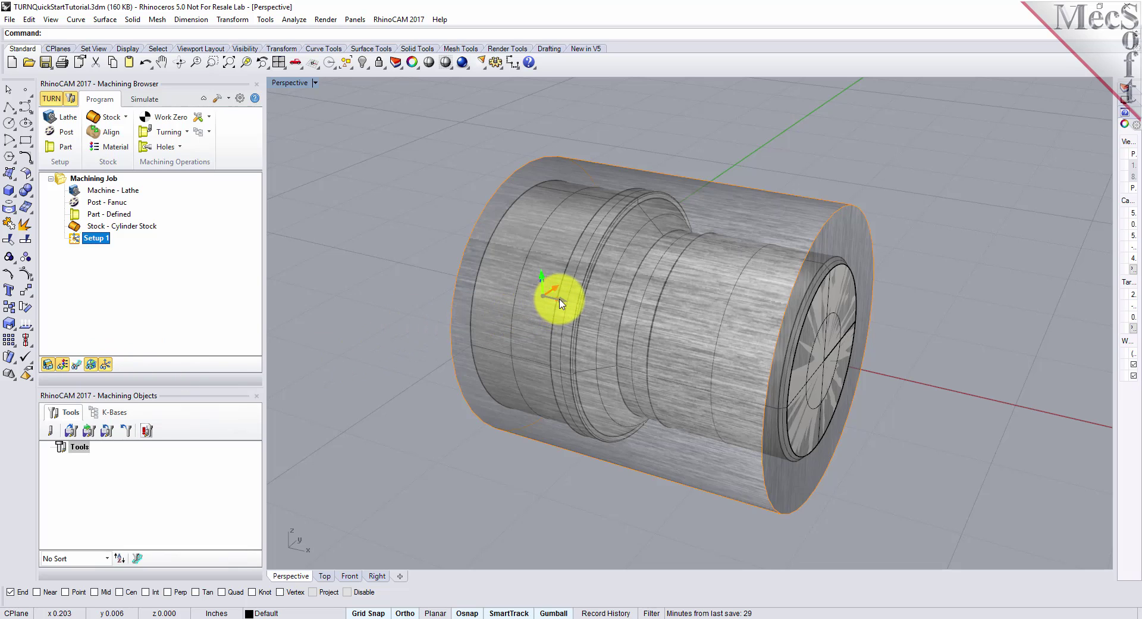
{"action": "left_click", "coordinate": [544, 279]}
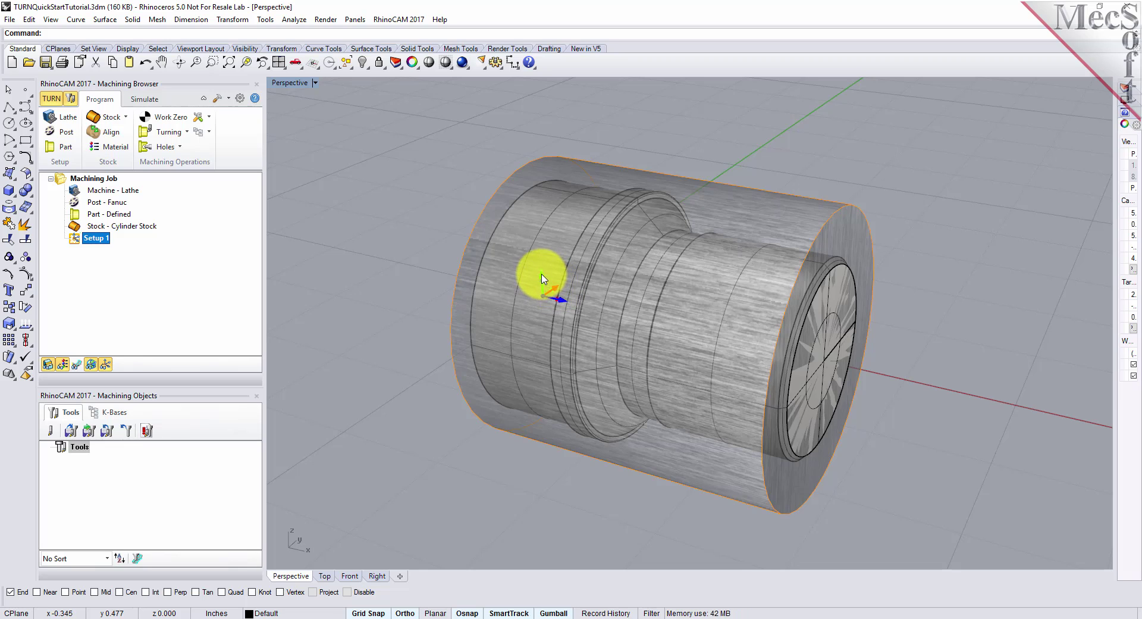
{"action": "left_click", "coordinate": [544, 279]}
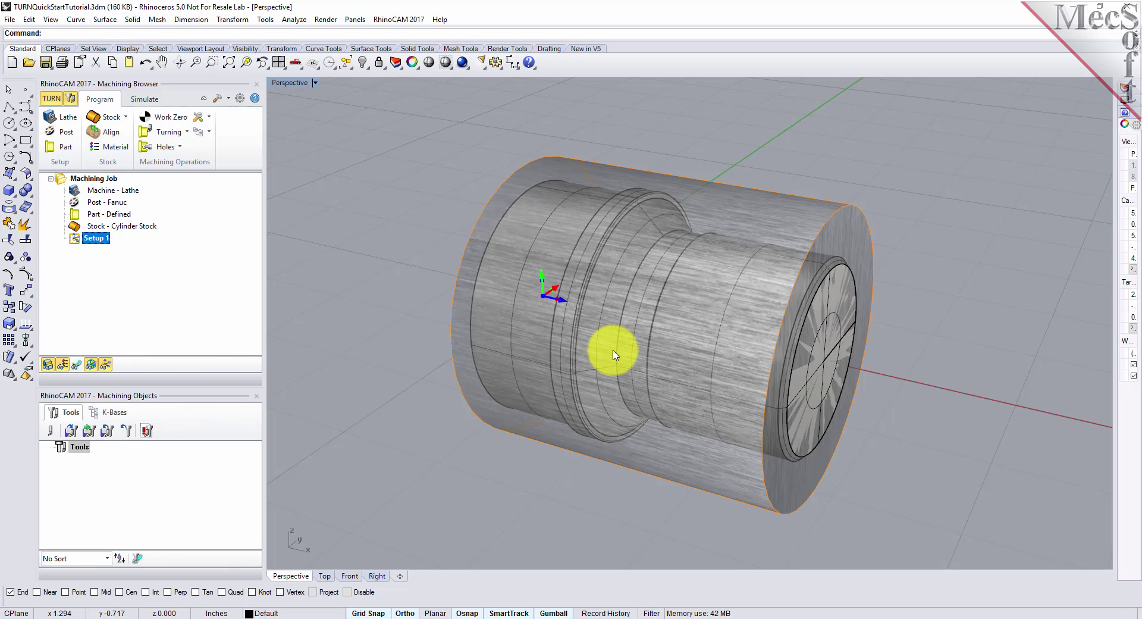
{"action": "left_click", "coordinate": [90, 364]}
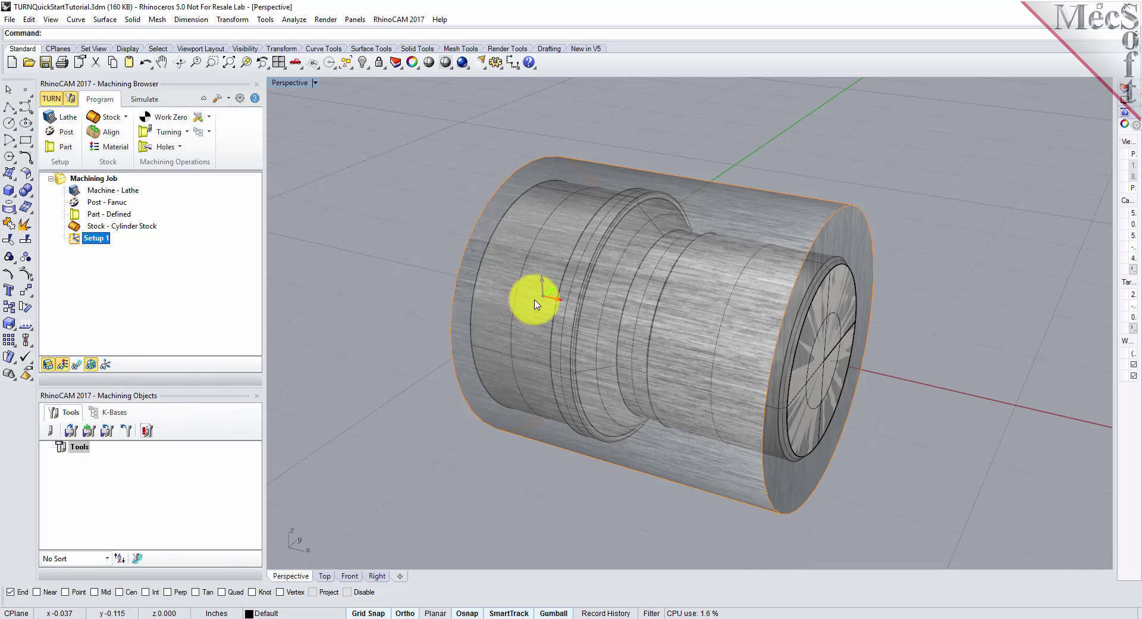
{"action": "left_click", "coordinate": [106, 365]}
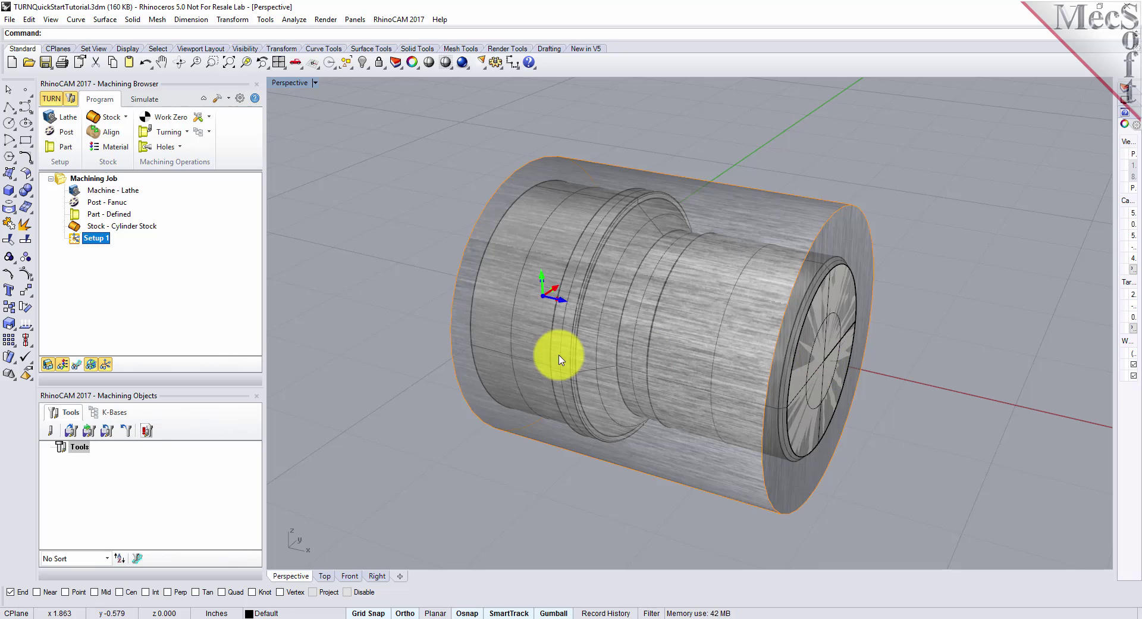
Generate a work zero set to the stock box with the Right Most zero face
{"action": "left_click", "coordinate": [171, 119]}
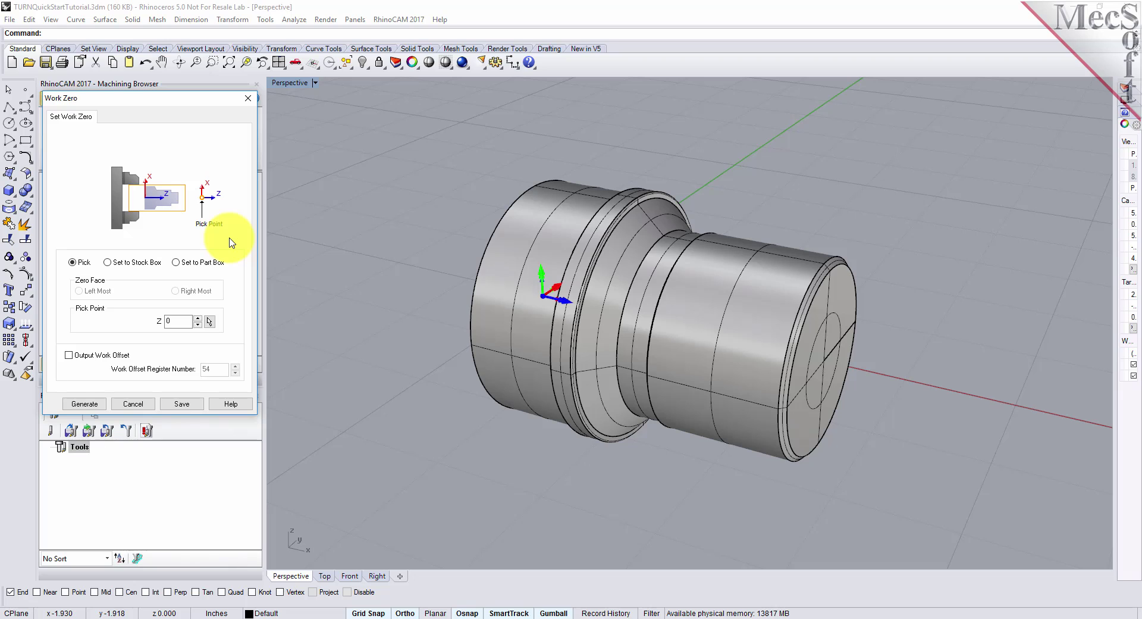
{"action": "left_click", "coordinate": [108, 263]}
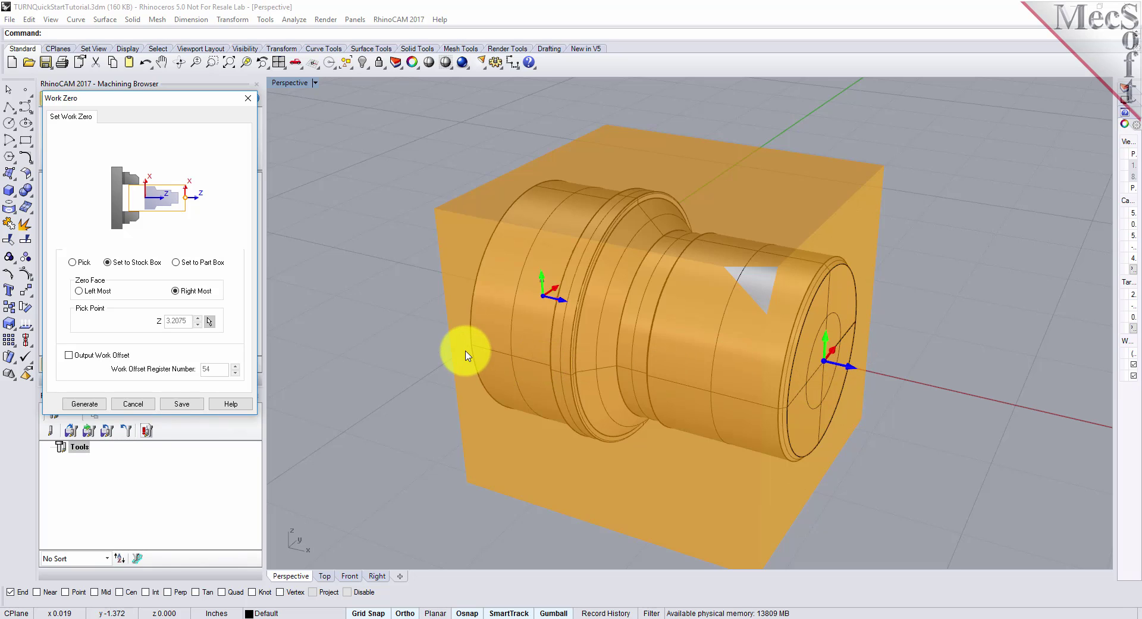
{"action": "left_click", "coordinate": [92, 406]}
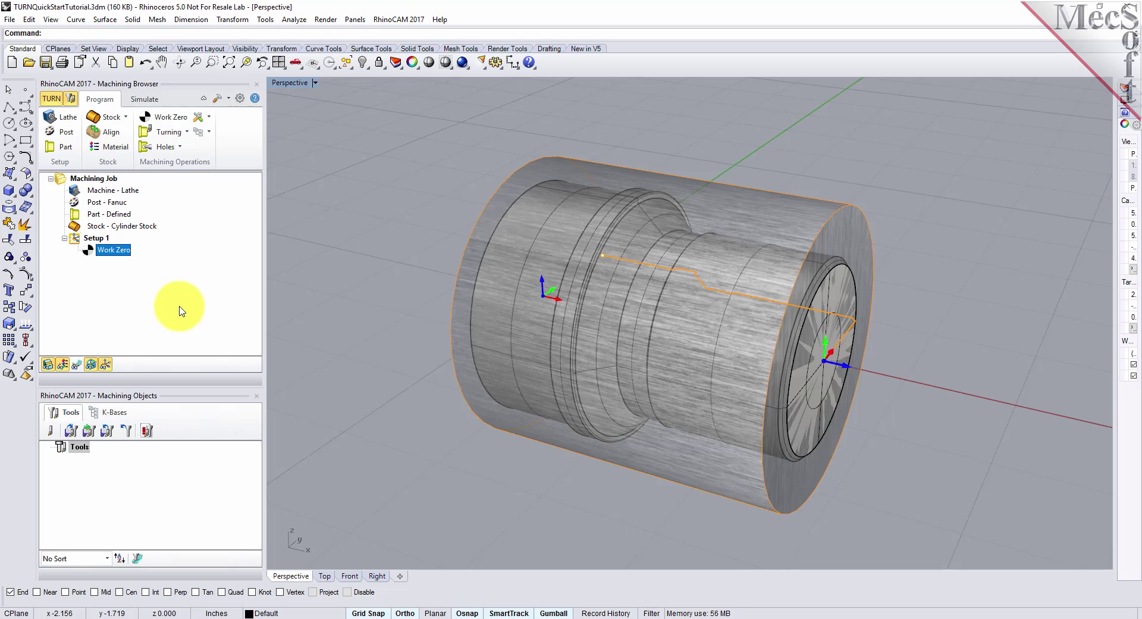
Start a new diamond insert turning tool and name it Diamond Insert-OD
{"action": "left_click", "coordinate": [53, 435]}
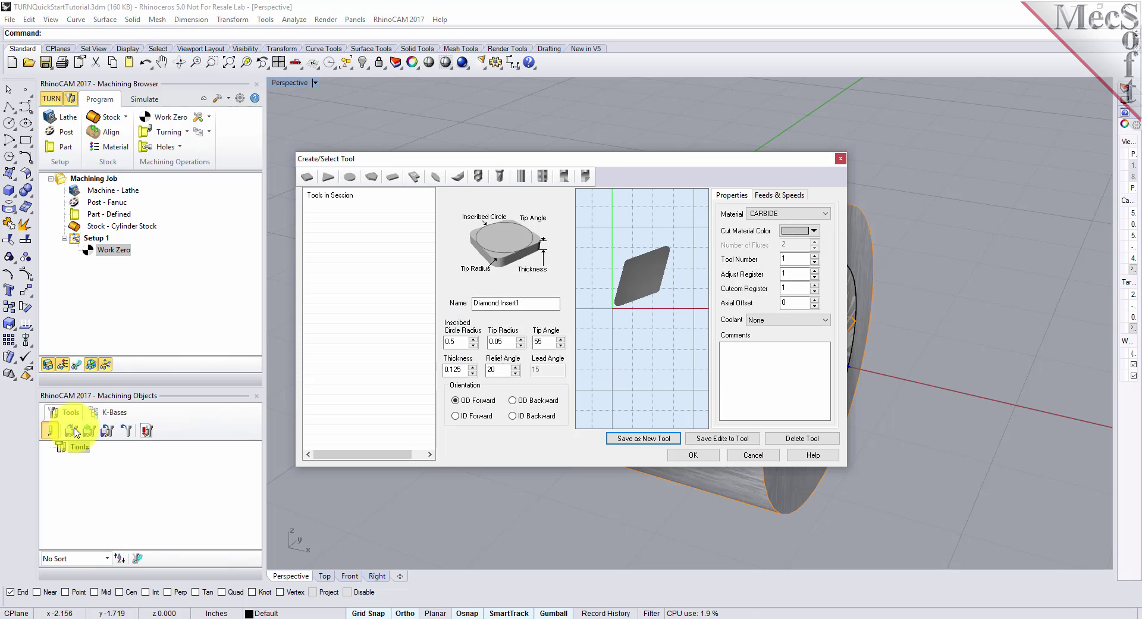
{"action": "left_click", "coordinate": [305, 177]}
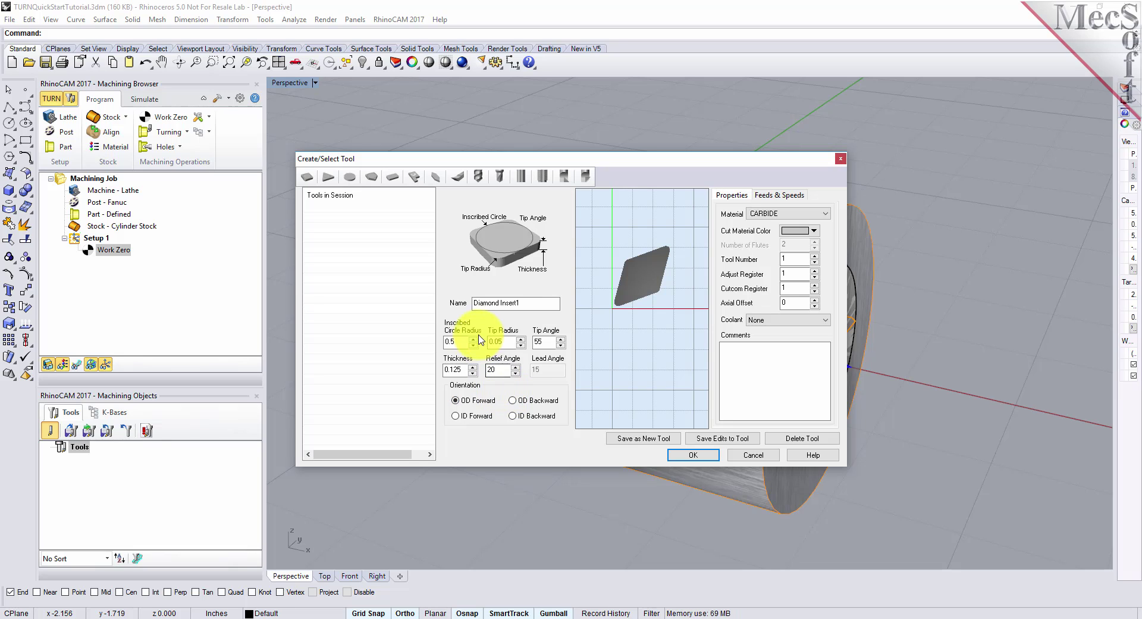
{"action": "left_click", "coordinate": [529, 304]}
{"action": "key", "text": "BackSpace"}
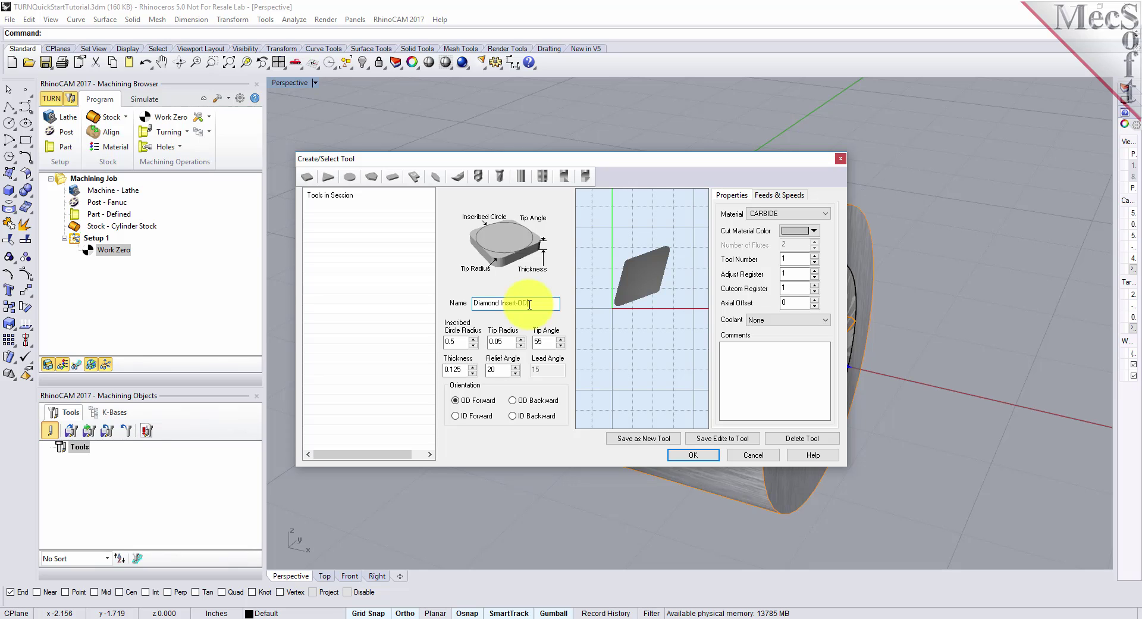
{"action": "key", "text": "Tab"}
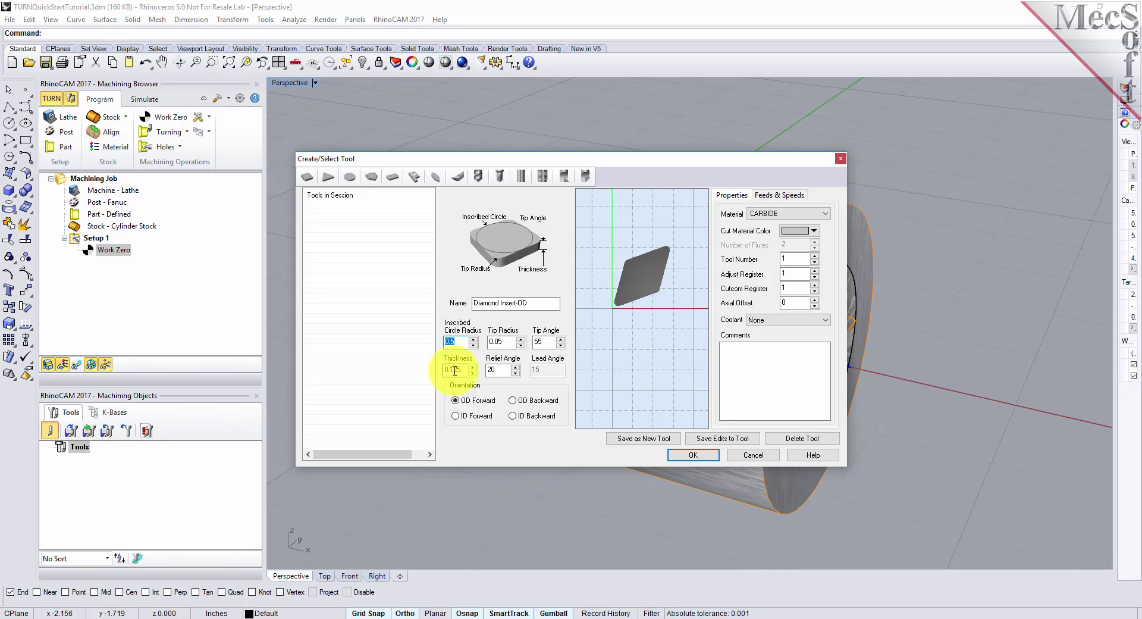
Set the diamond insert's tip radius to 0.02 and its orientation to OD Forward
{"action": "left_click", "coordinate": [500, 339]}
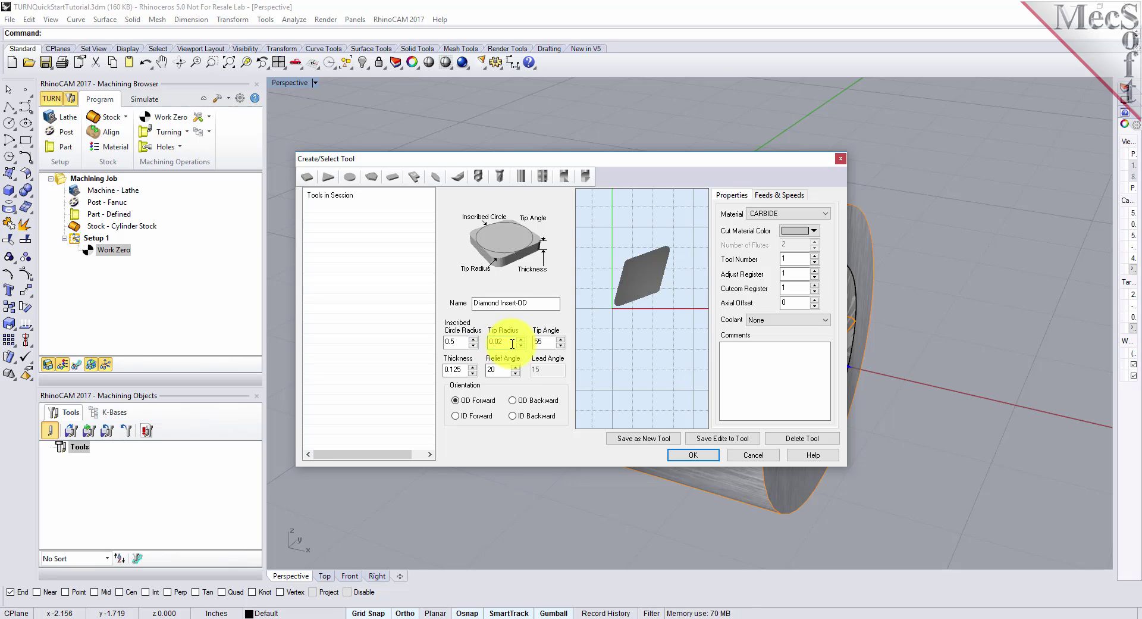
{"action": "key", "text": "Tab"}
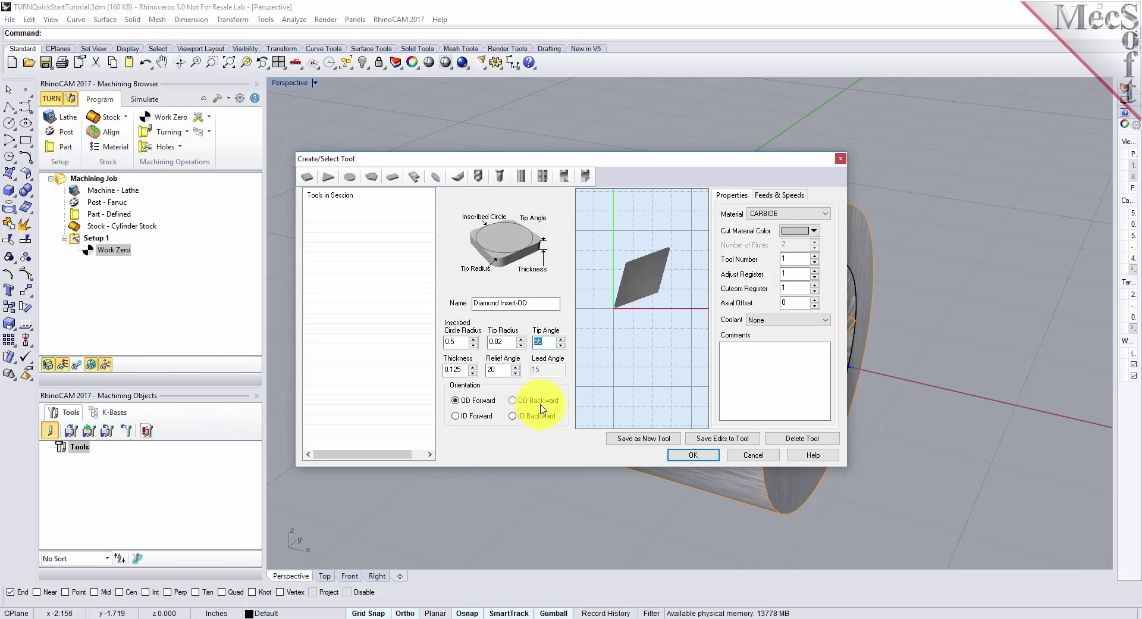
{"action": "key", "text": "Tab"}
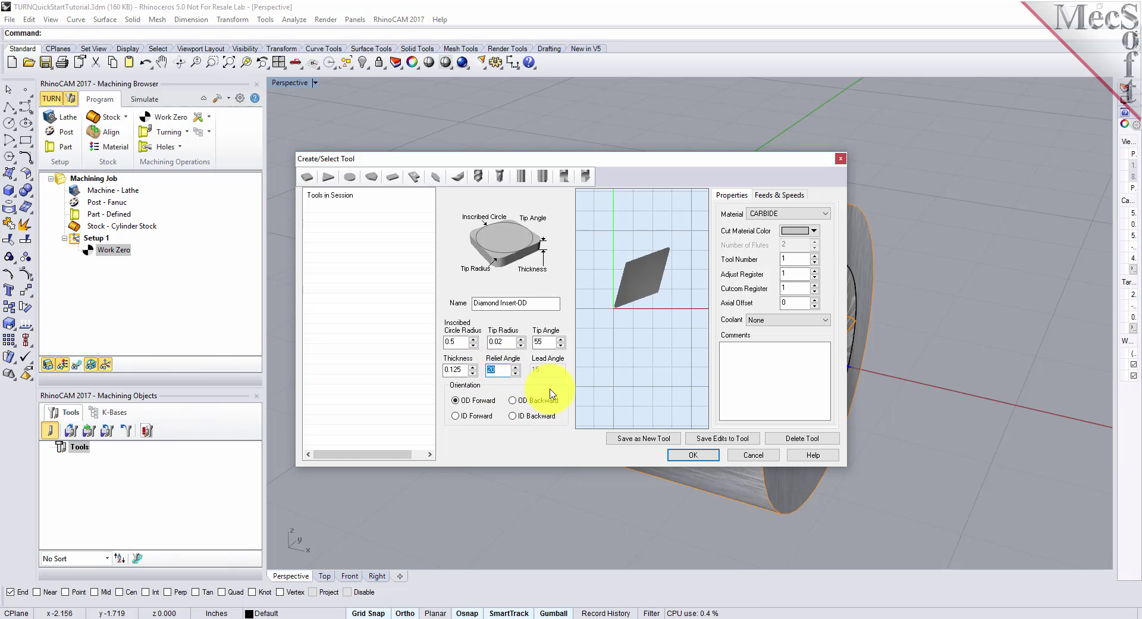
{"action": "left_click", "coordinate": [455, 401]}
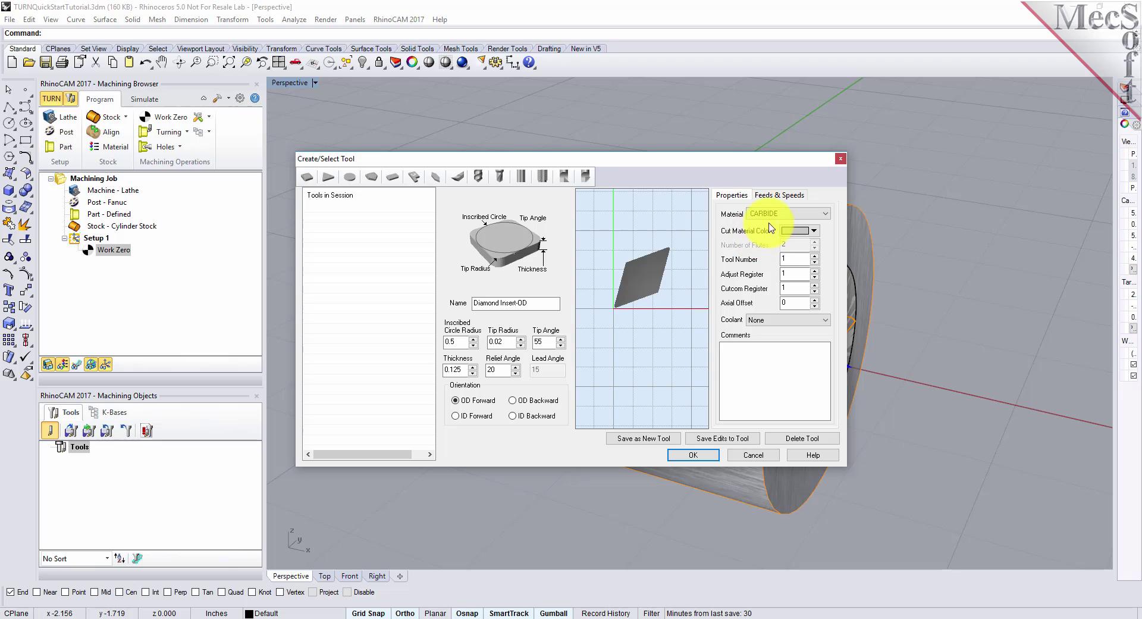
Set the tool's spindle speed to 300 RPM and its maximum speed to 350 RPM
{"action": "left_click", "coordinate": [783, 198]}
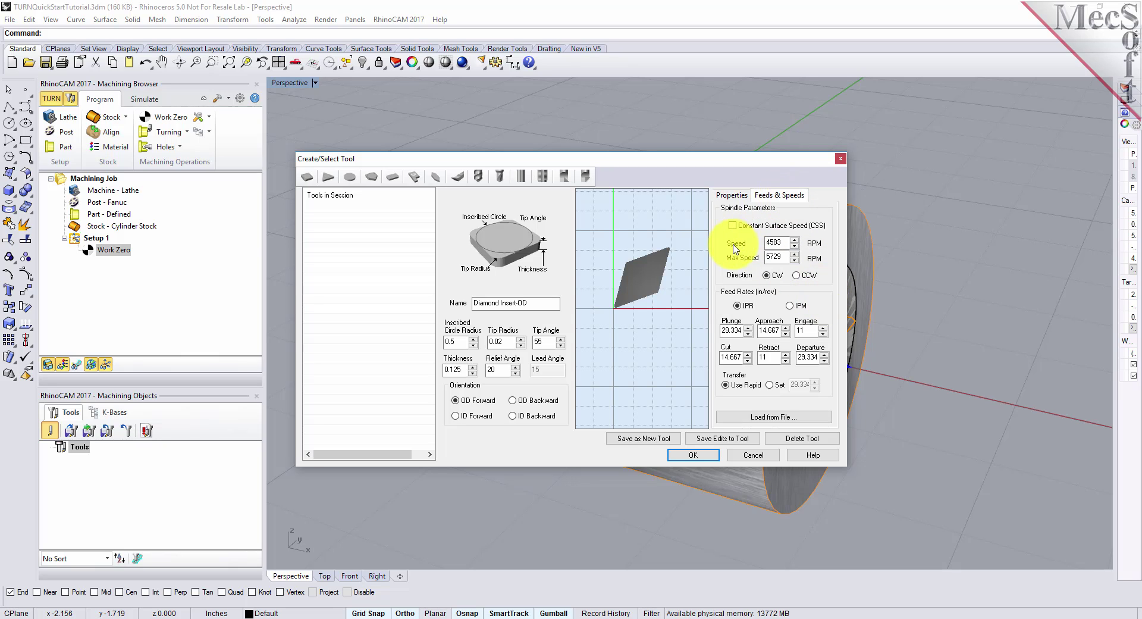
{"action": "double_click", "coordinate": [768, 242]}
{"action": "type", "text": "300"}
{"action": "key", "text": "Tab"}
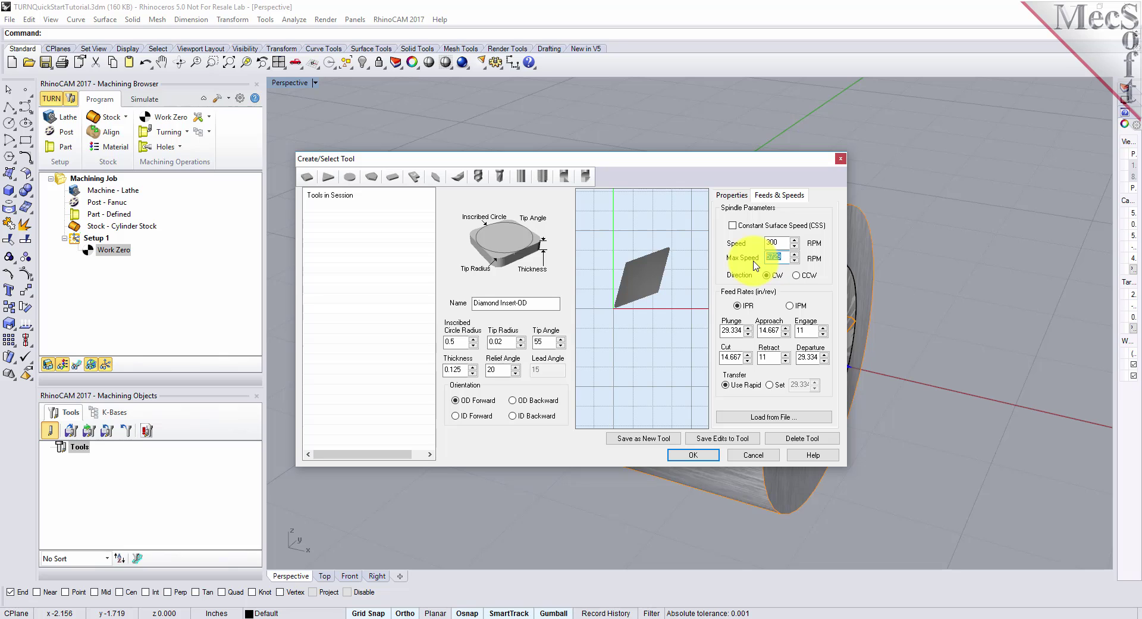
{"action": "type", "text": "350"}
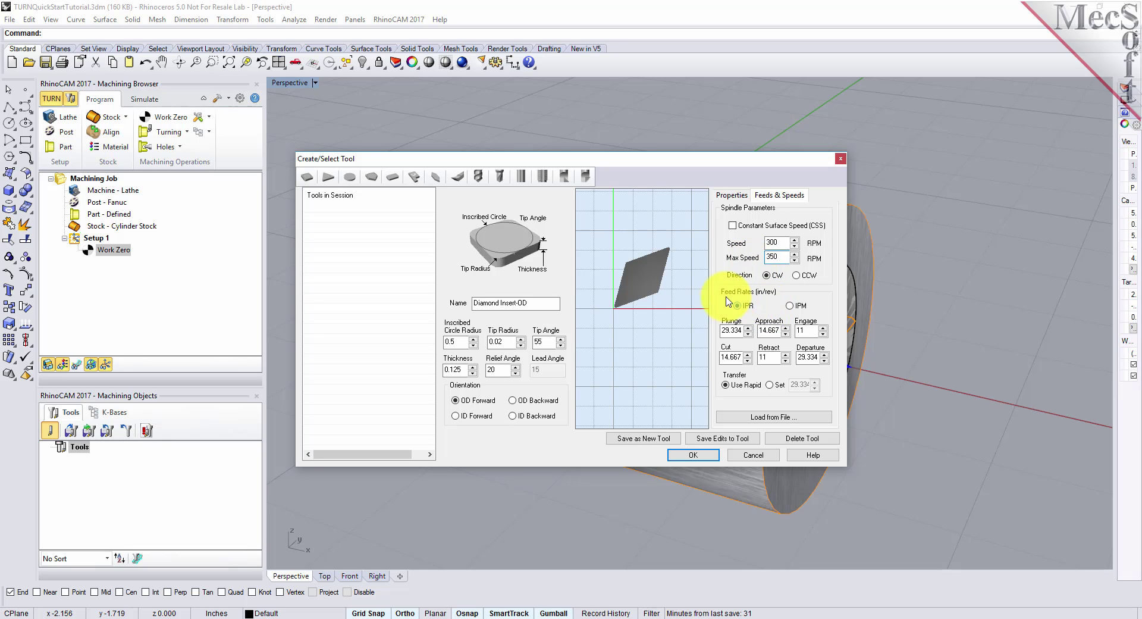
Switch the tool's feed rates to IPM and set plunge to 5, approach to 7.5 and engage to 7.5
{"action": "left_click", "coordinate": [789, 306]}
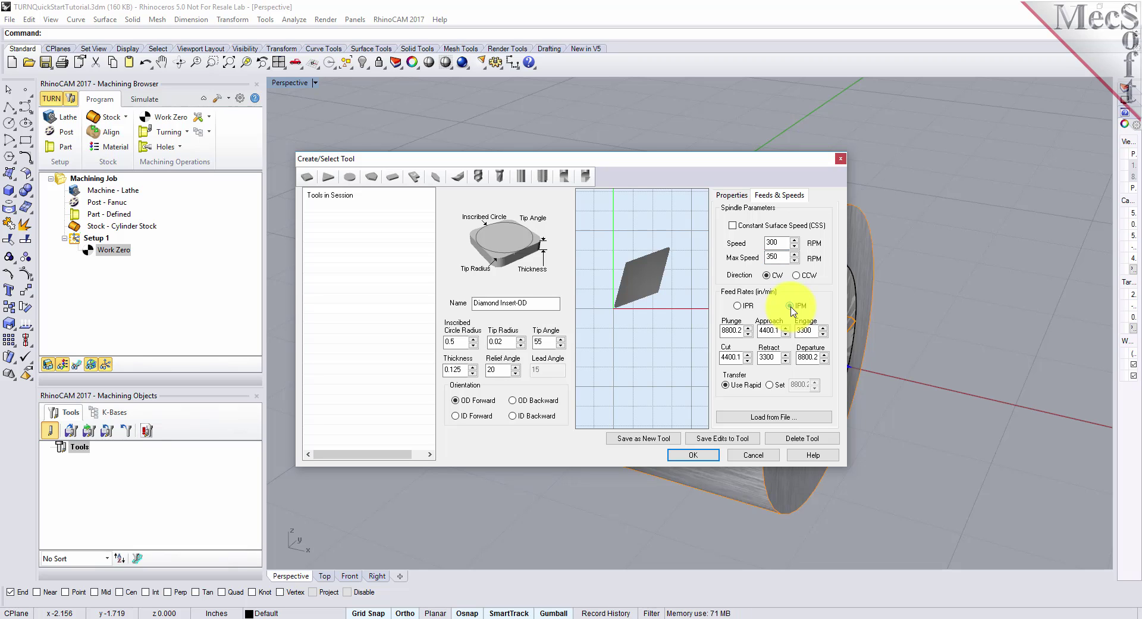
{"action": "double_click", "coordinate": [727, 331]}
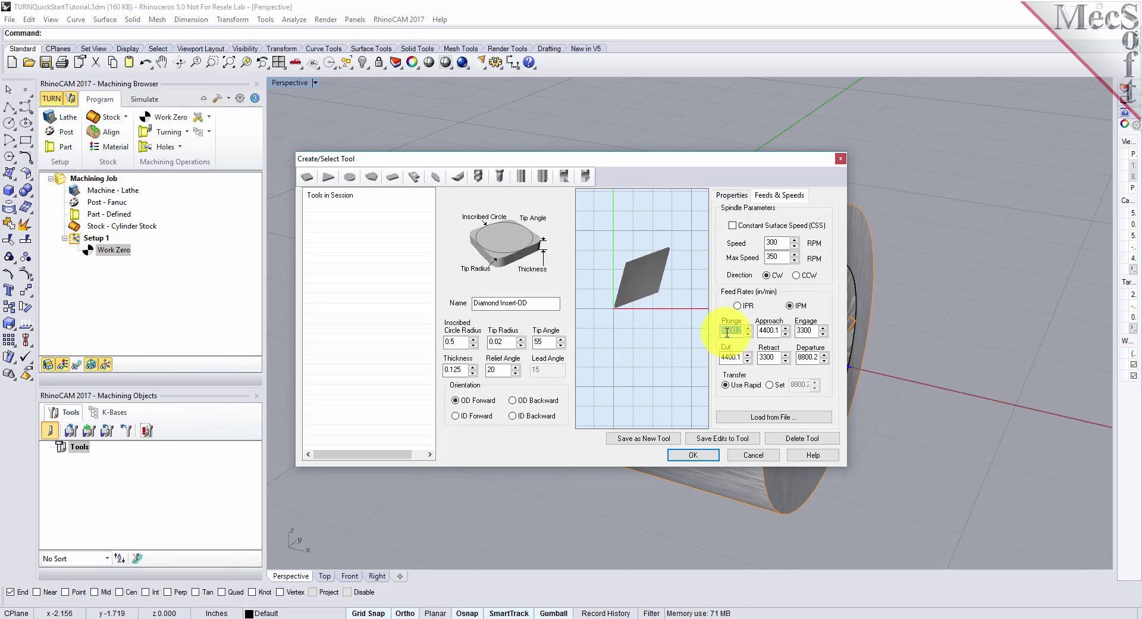
{"action": "type", "text": "5"}
{"action": "double_click", "coordinate": [769, 330]}
{"action": "type", "text": "7."}
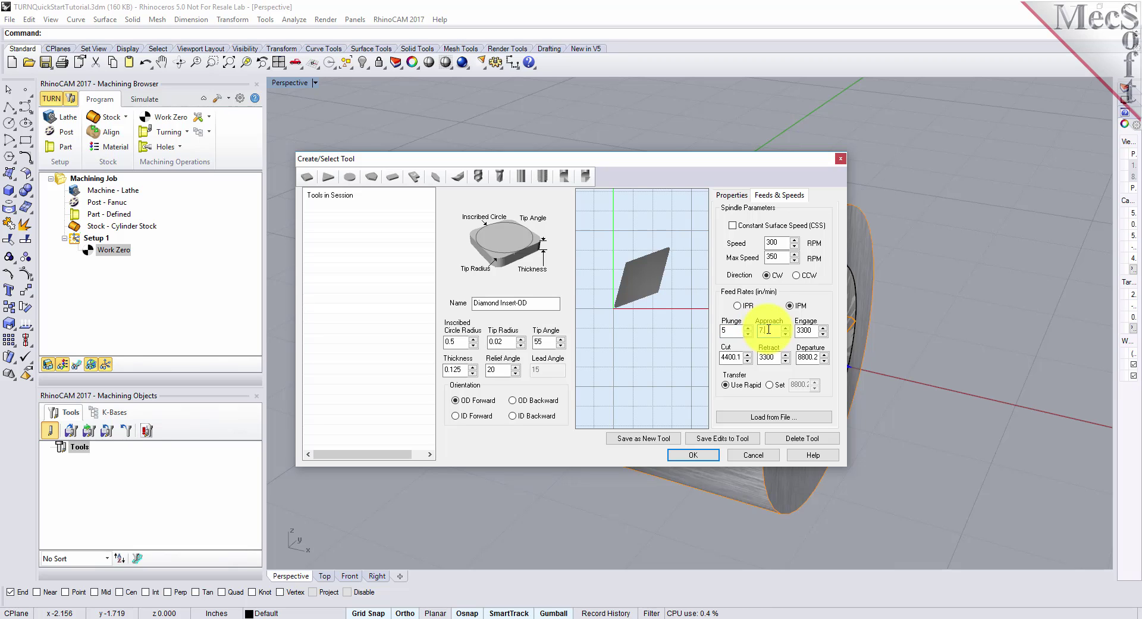
{"action": "double_click", "coordinate": [803, 330]}
{"action": "type", "text": "7.5"}
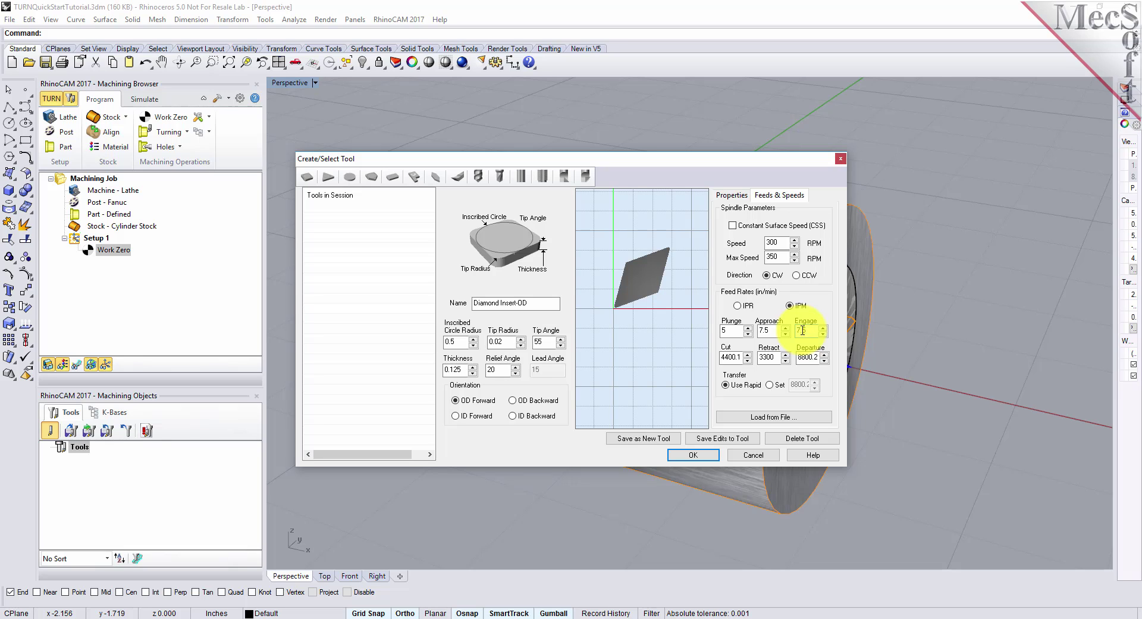
Set the tool's cut feed to 10, retract to 15 and departure to 15, using rapid for transfers
{"action": "double_click", "coordinate": [727, 356]}
{"action": "type", "text": "10"}
{"action": "double_click", "coordinate": [768, 356]}
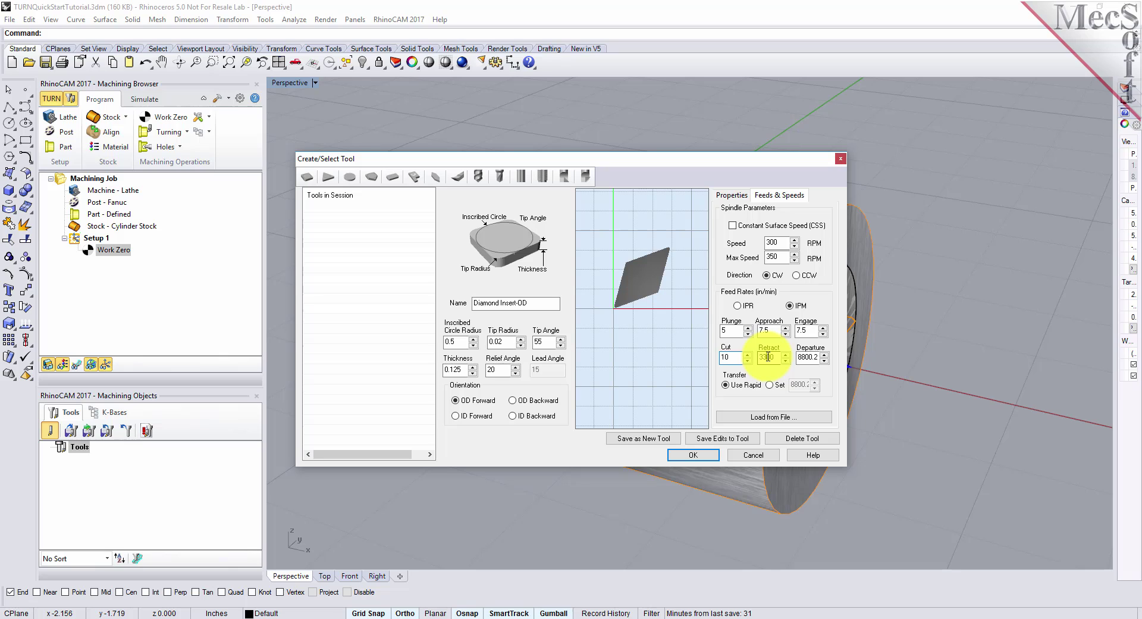
{"action": "type", "text": "15"}
{"action": "double_click", "coordinate": [806, 357]}
{"action": "type", "text": "15"}
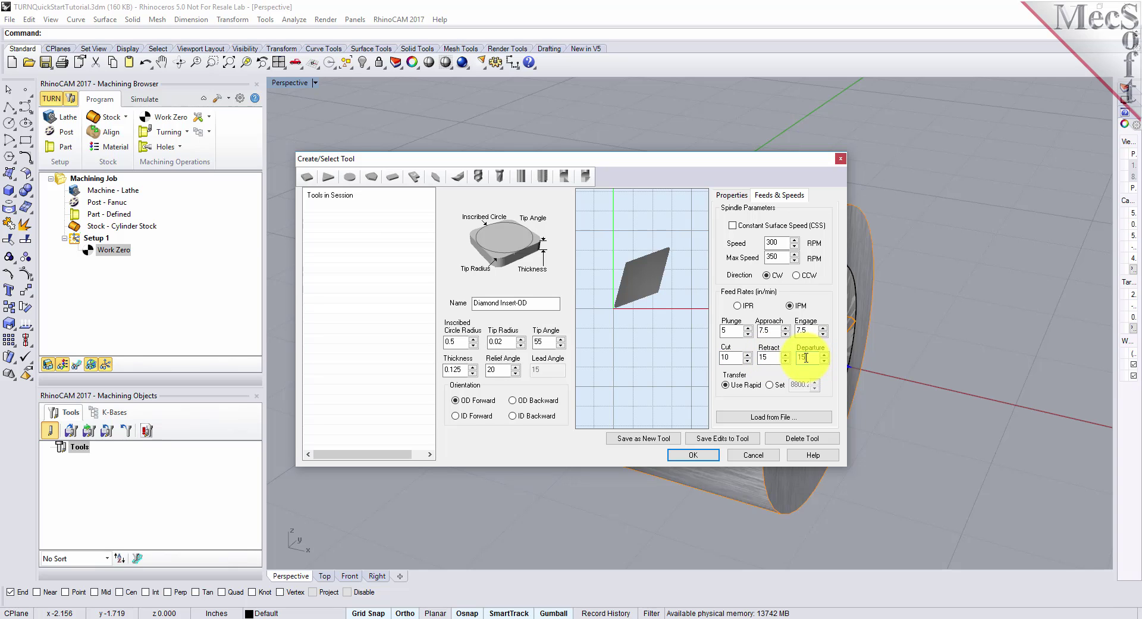
{"action": "left_click", "coordinate": [727, 385]}
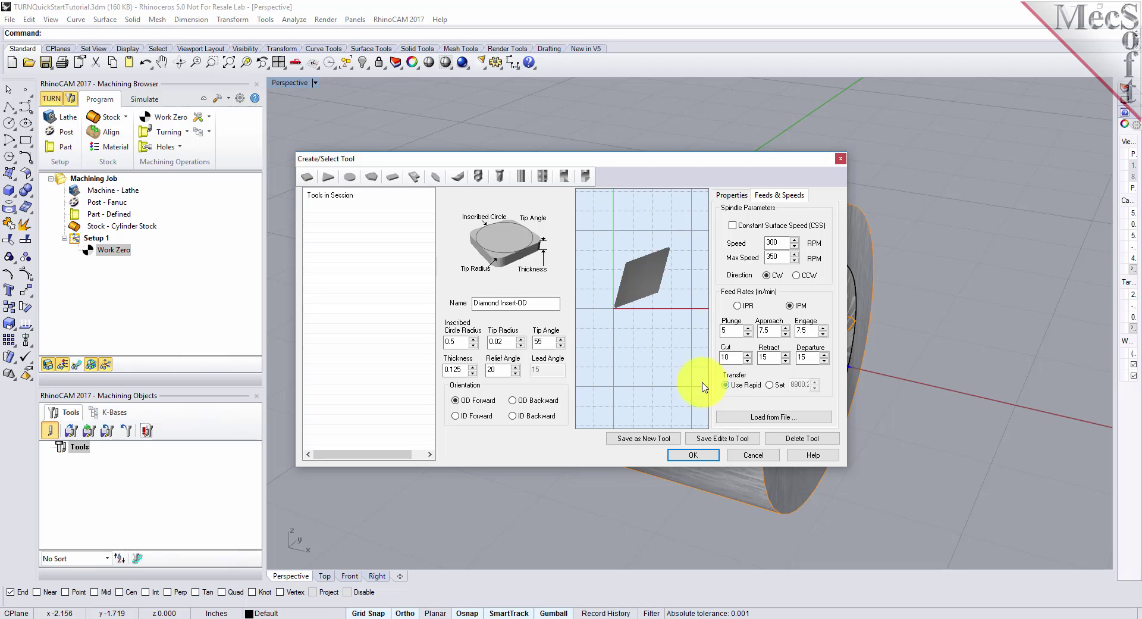
Save Diamond Insert-OD as a new tool in the session and select it in the tool list
{"action": "left_click", "coordinate": [640, 441]}
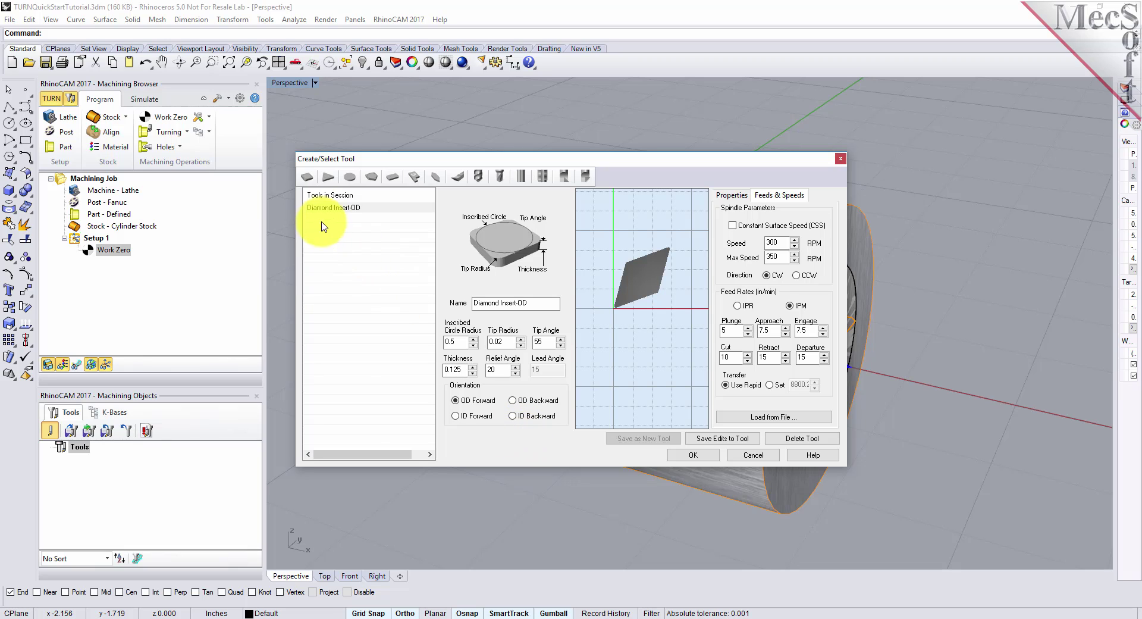
{"action": "left_click", "coordinate": [334, 207]}
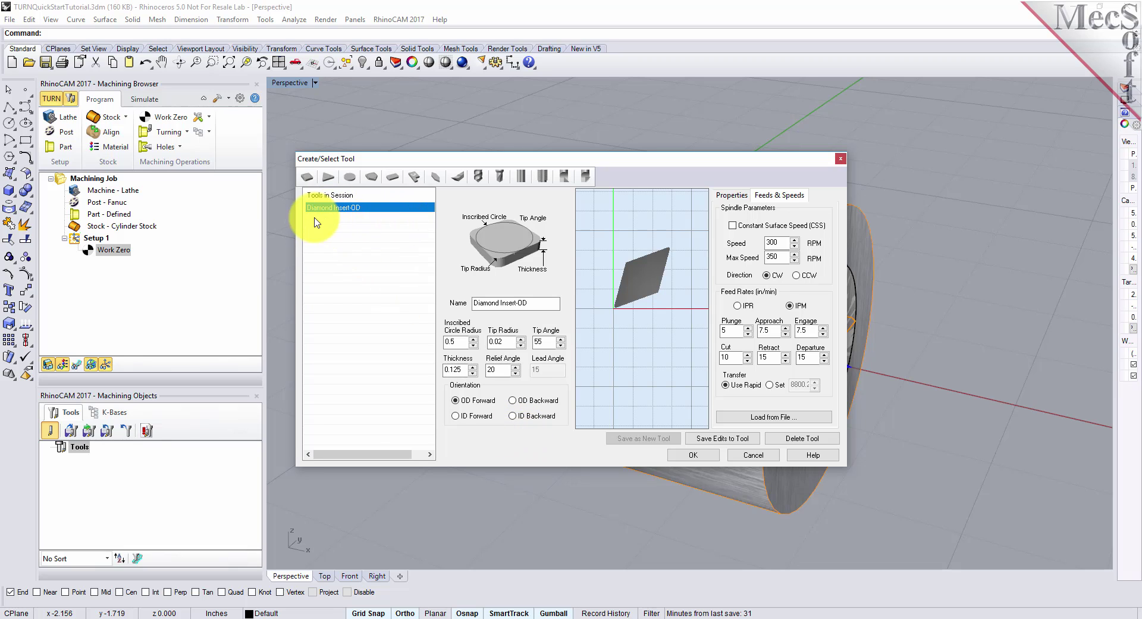
{"action": "left_click", "coordinate": [693, 454]}
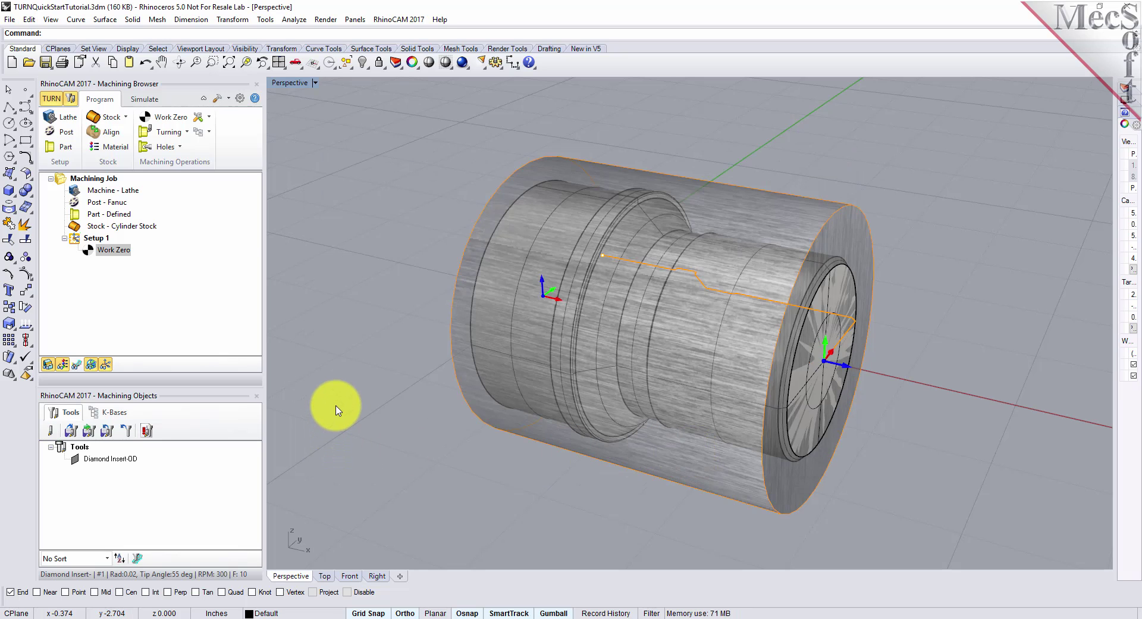
{"action": "left_click", "coordinate": [76, 459]}
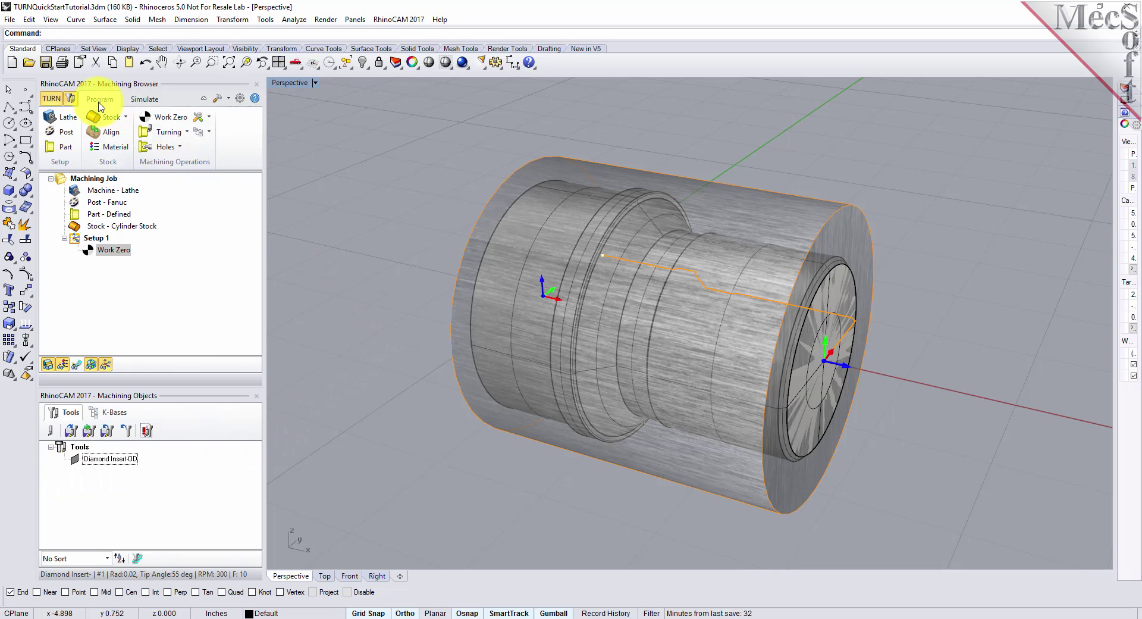
Start a Turn Roughing operation using the Diamond Insert-OD tool and check its feeds and speeds
{"action": "left_click", "coordinate": [189, 138]}
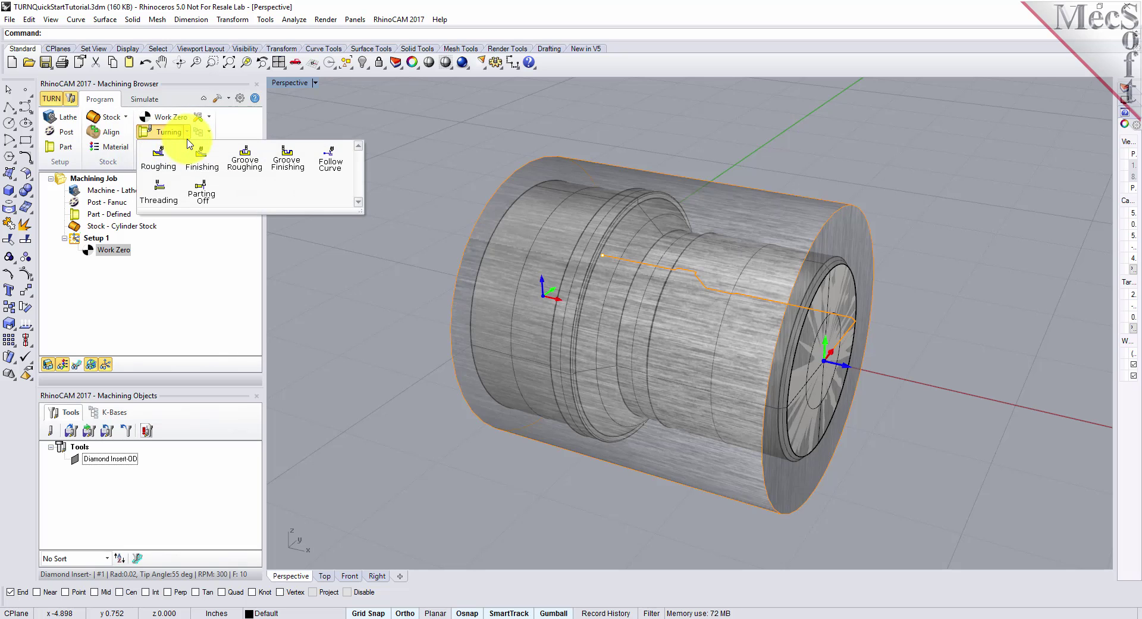
{"action": "left_click", "coordinate": [169, 173]}
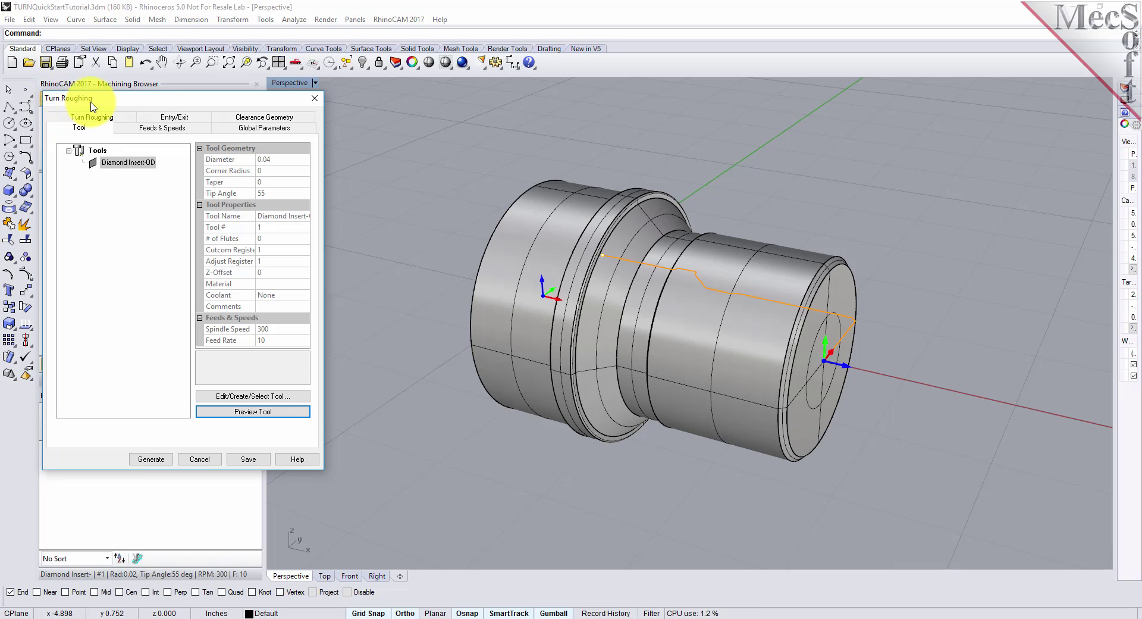
{"action": "left_click", "coordinate": [106, 162]}
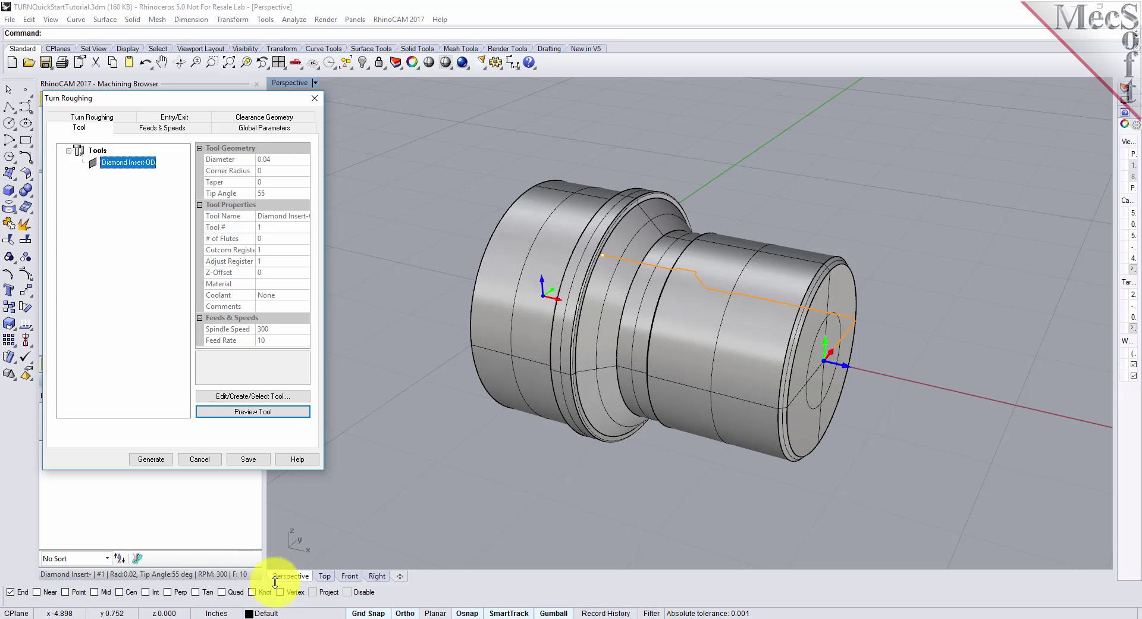
{"action": "left_click", "coordinate": [179, 128]}
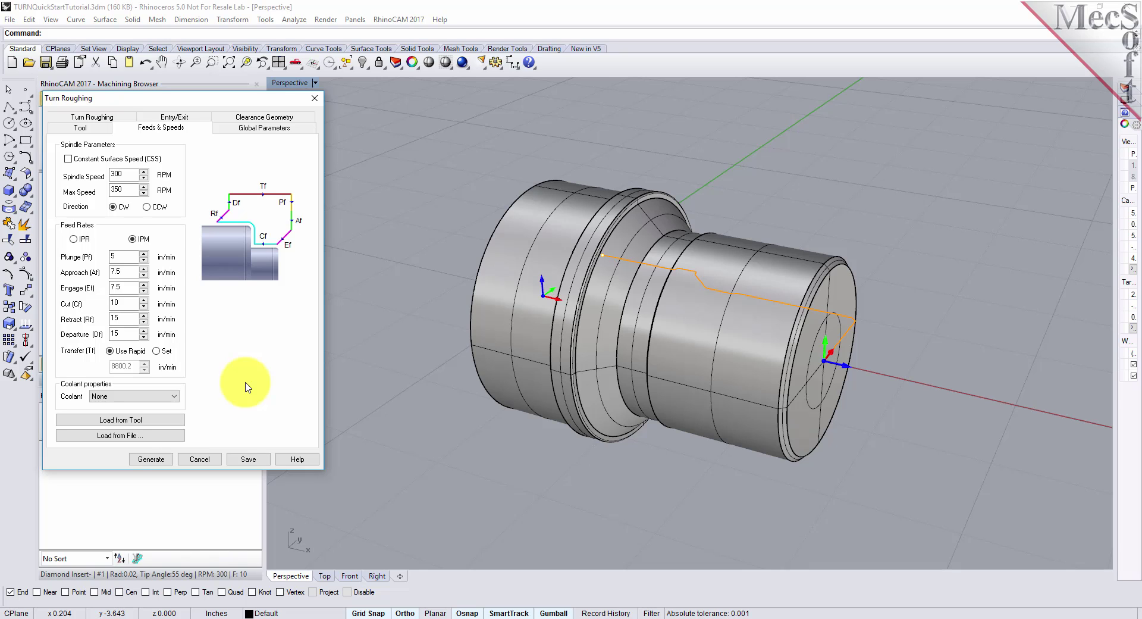
Set the roughing operation's cut transfer to Clearance Plane, with automatic clearance settings
{"action": "left_click", "coordinate": [252, 119]}
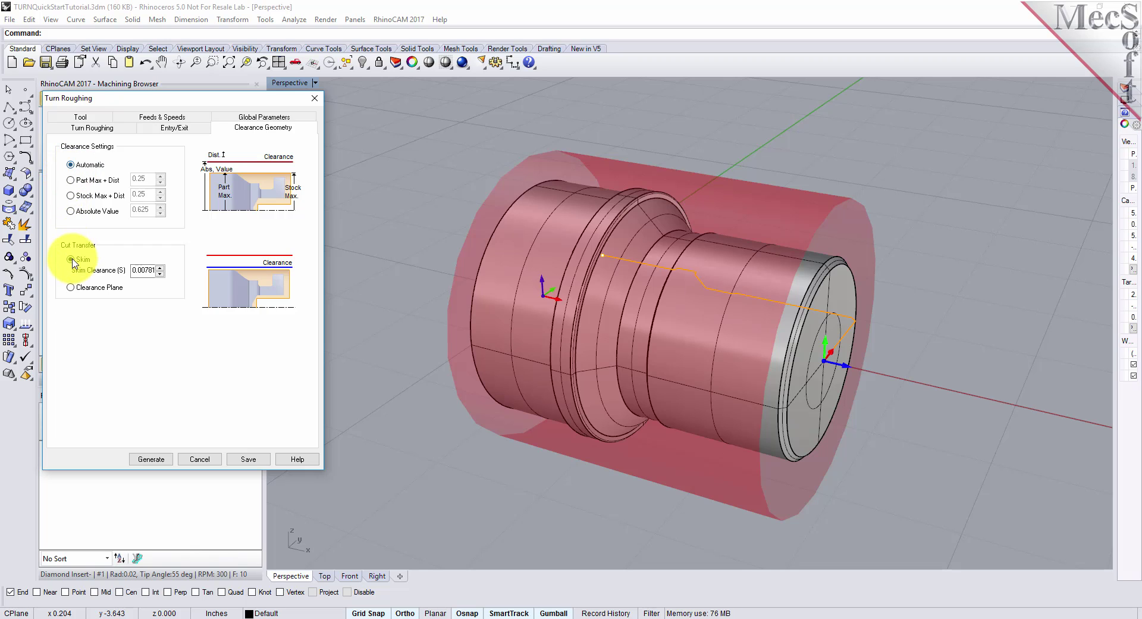
{"action": "left_click", "coordinate": [71, 288]}
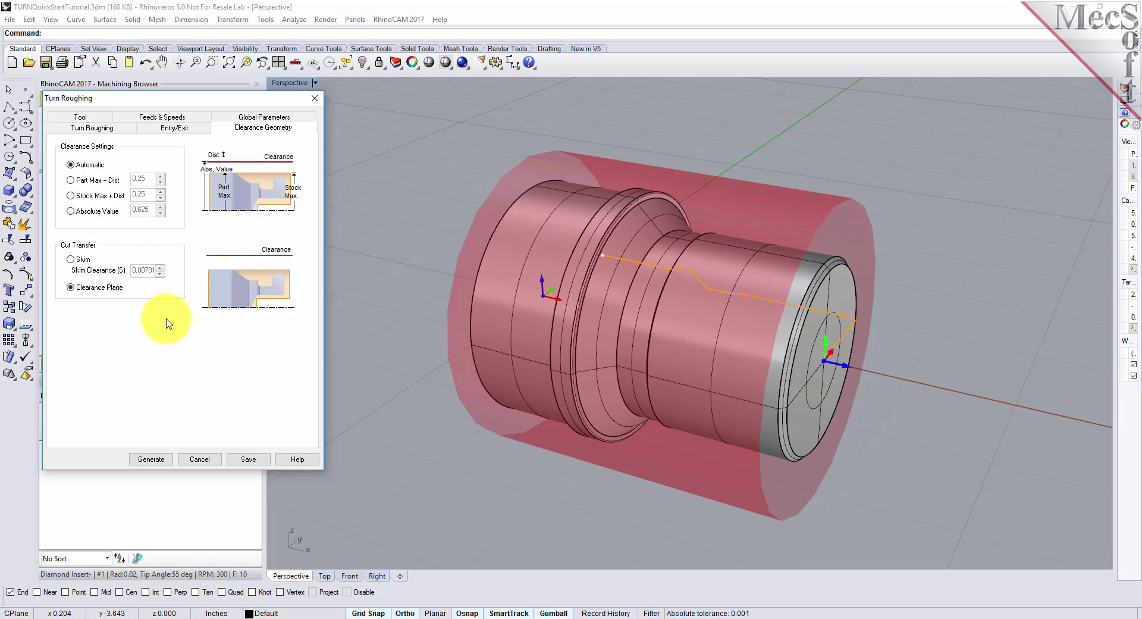
{"action": "left_click", "coordinate": [70, 288]}
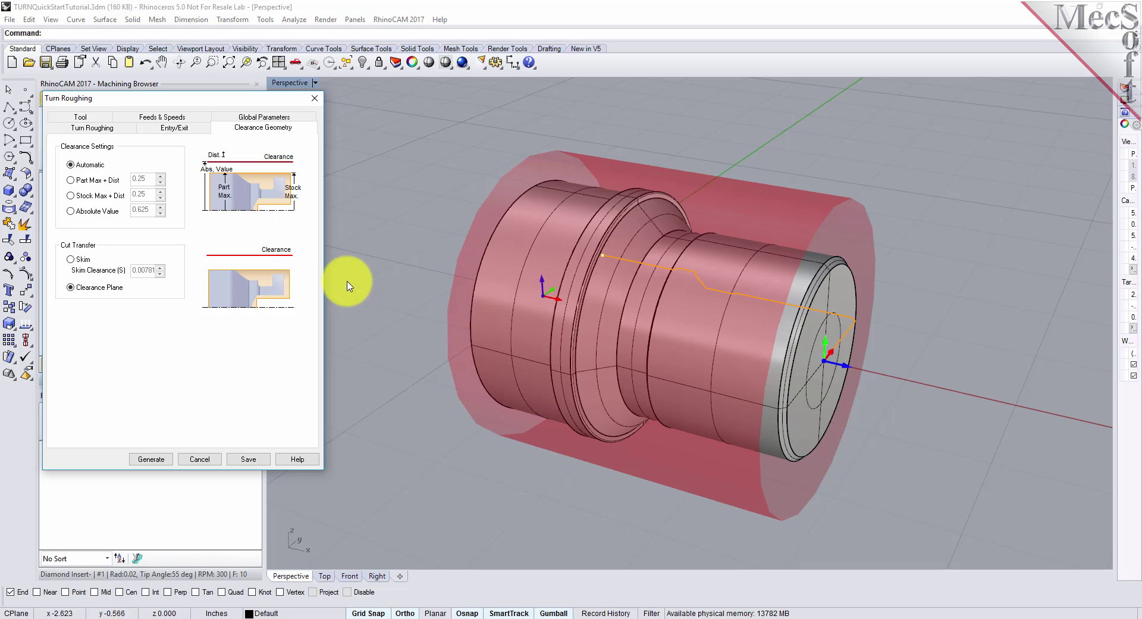
{"action": "right_click_drag", "start_coordinate": [883, 351], "coordinate": [855, 339]}
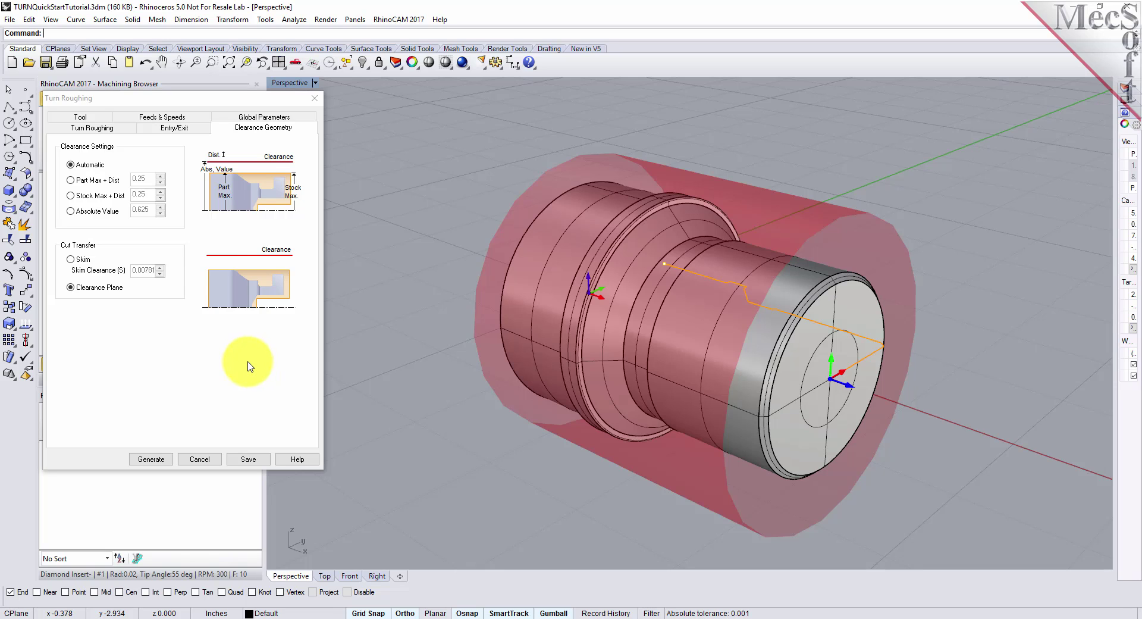
Use the Outer Diameter approach type for the roughing operation with a stock of 0.01
{"action": "left_click", "coordinate": [264, 117]}
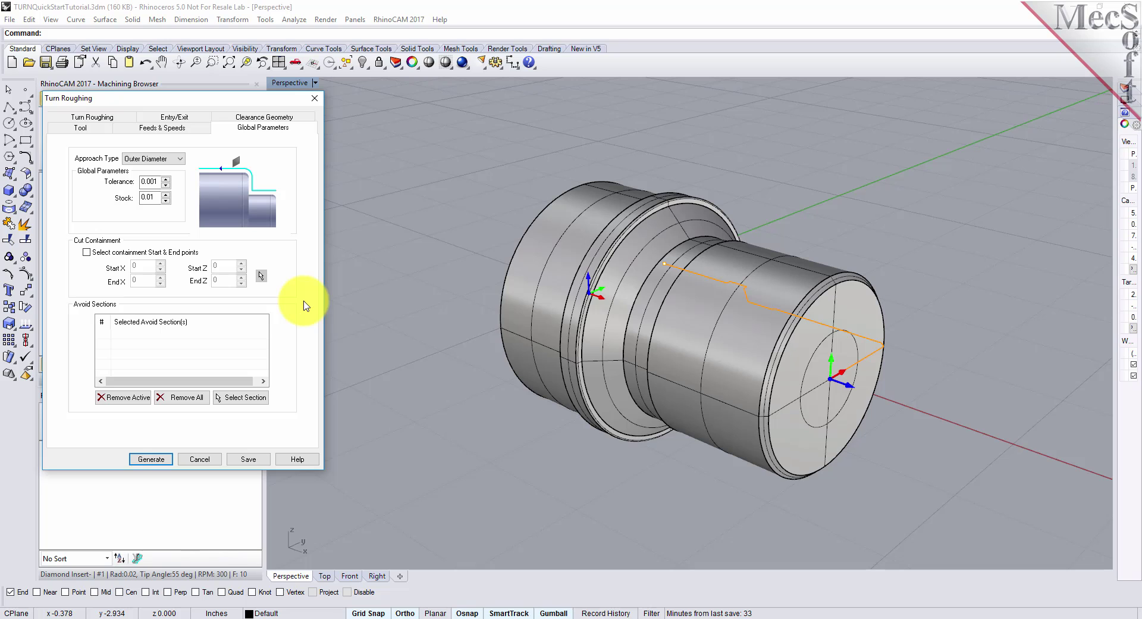
{"action": "left_click", "coordinate": [178, 159]}
{"action": "left_click", "coordinate": [177, 169]}
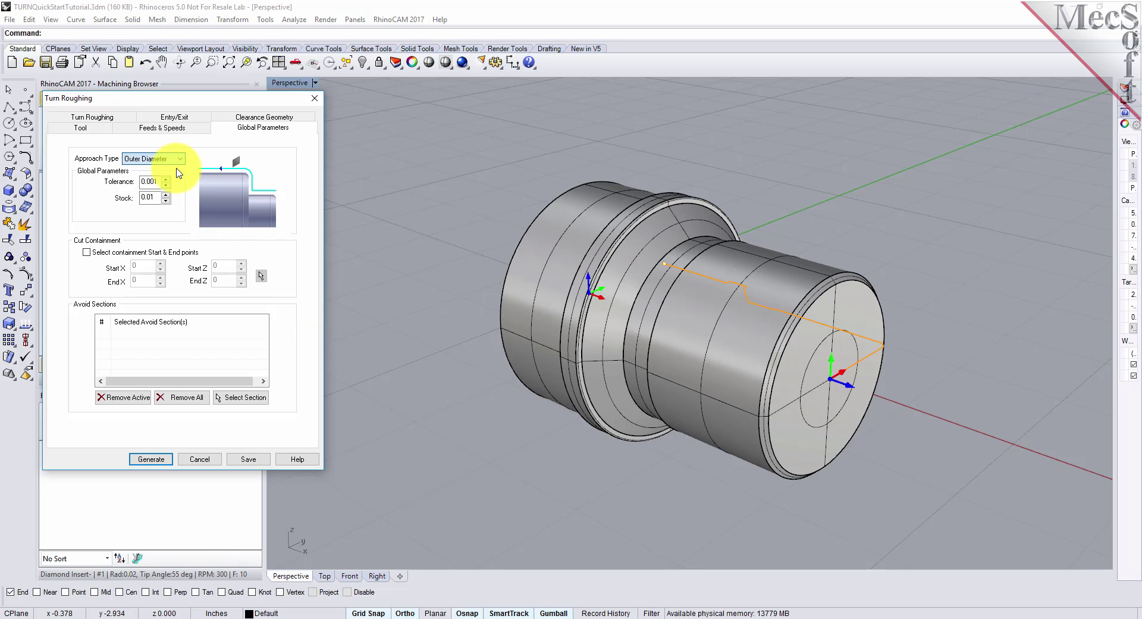
{"action": "double_click", "coordinate": [149, 197]}
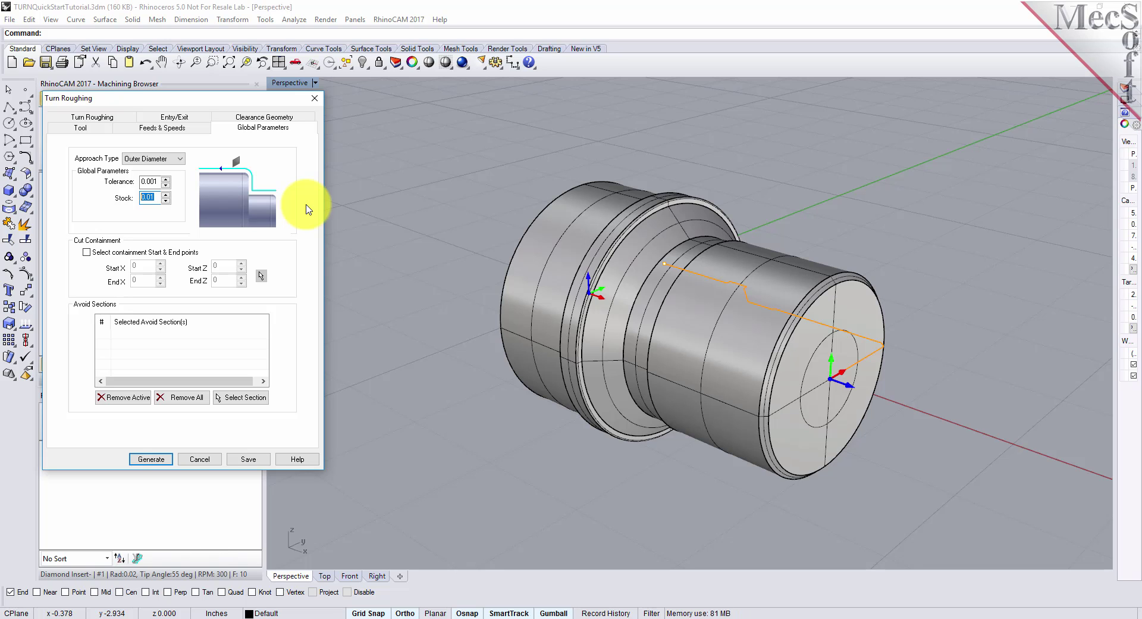
Use linear cuts without a final cleanup pass and set the depth per cut distance to 0.0625
{"action": "left_click", "coordinate": [86, 116]}
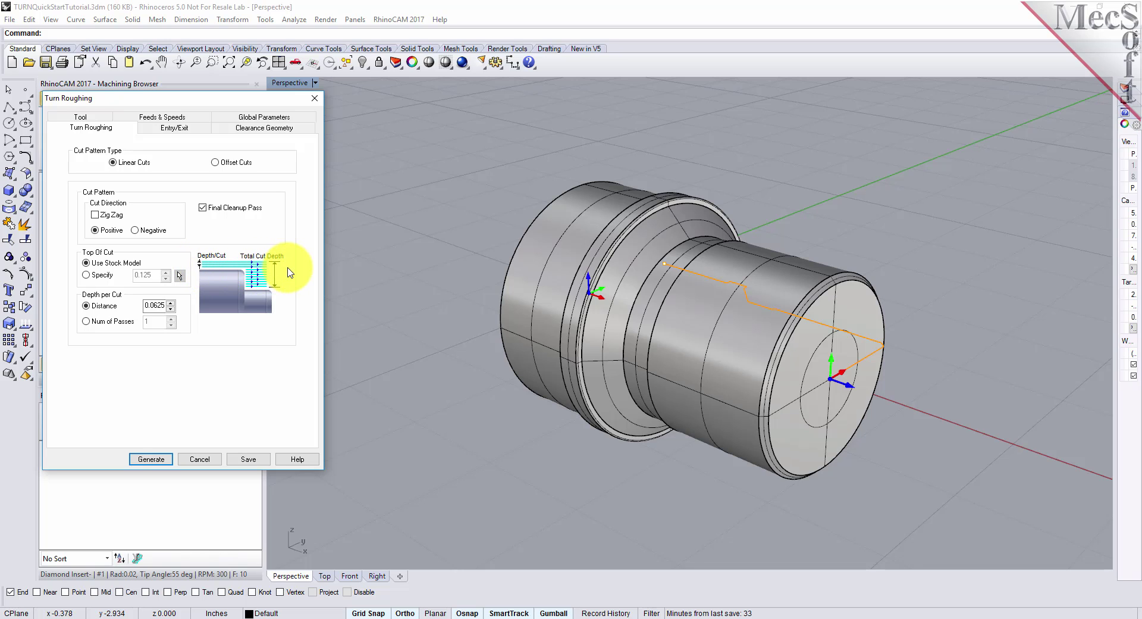
{"action": "left_click", "coordinate": [215, 162]}
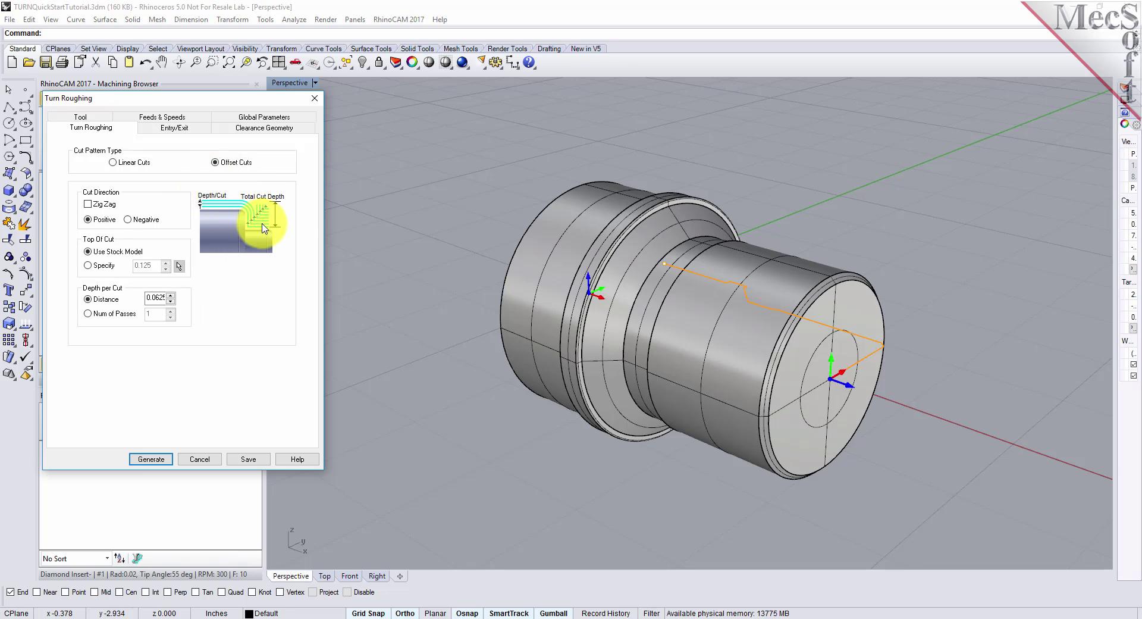
{"action": "left_click", "coordinate": [113, 163]}
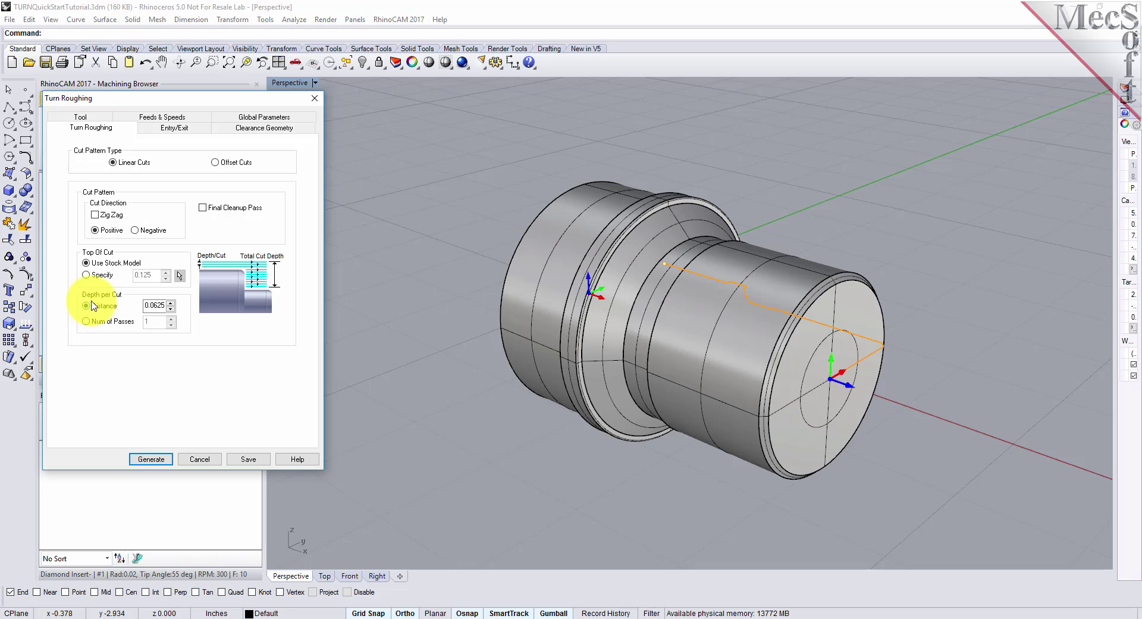
{"action": "double_click", "coordinate": [153, 305]}
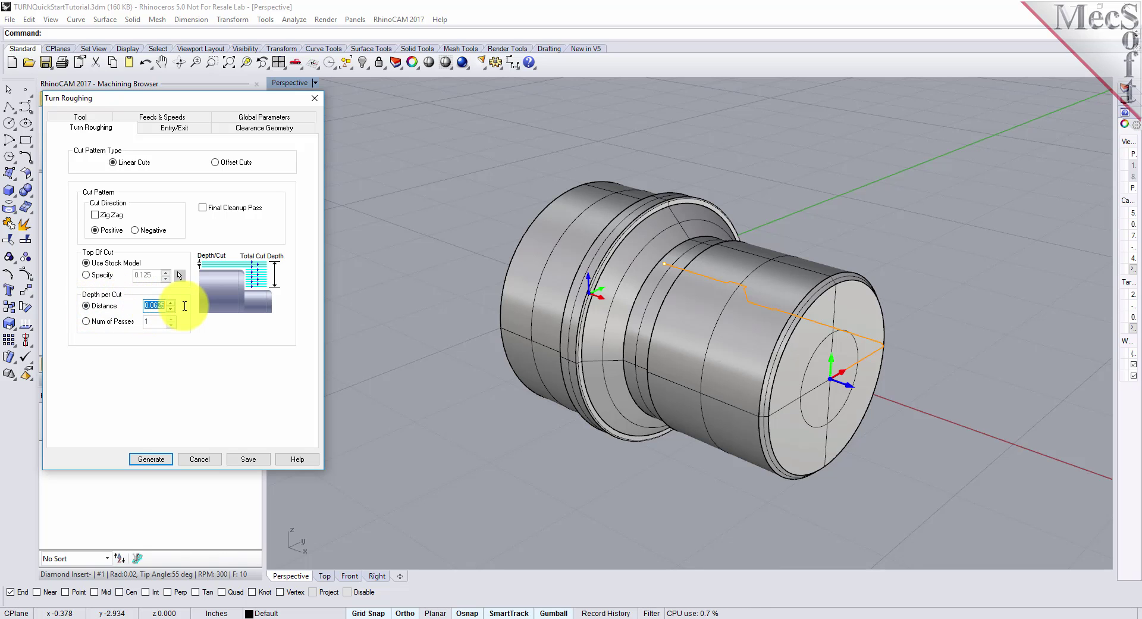
{"action": "type", "text": "0.0625"}
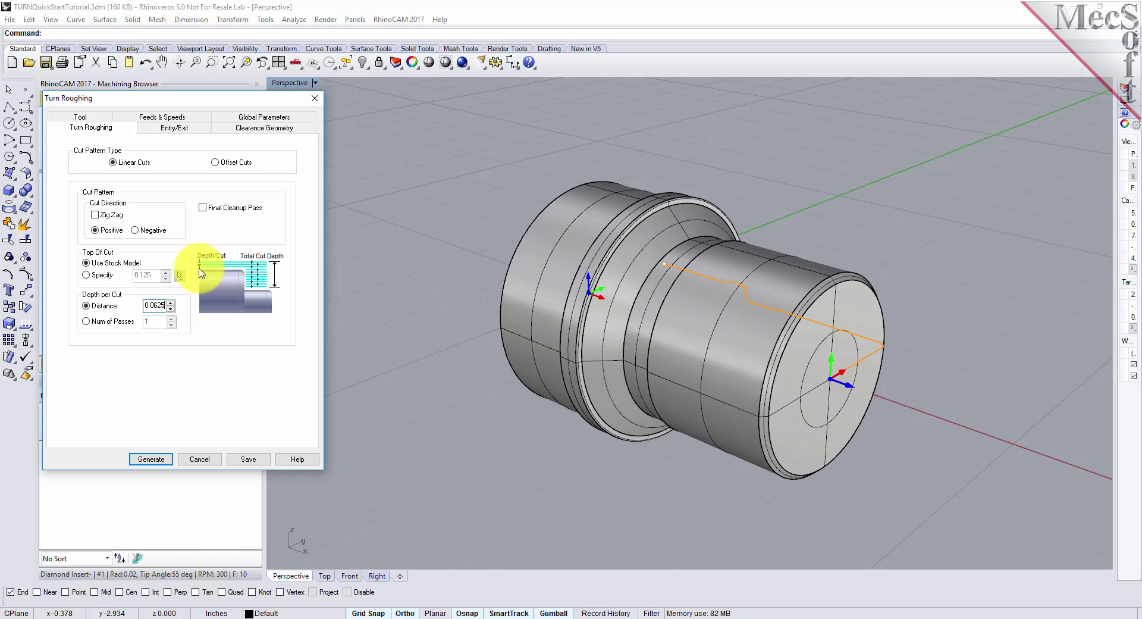
Set the entry and exit motion lengths to 0.025 and generate the Turn Roughing toolpath
{"action": "left_click", "coordinate": [175, 127]}
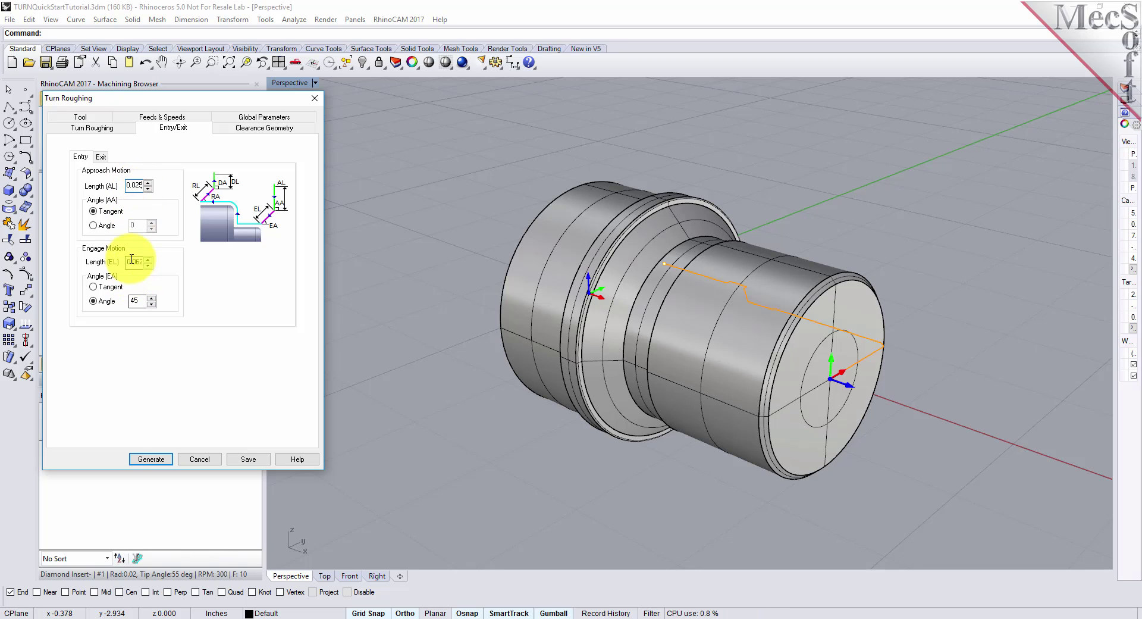
{"action": "type", "text": "25"}
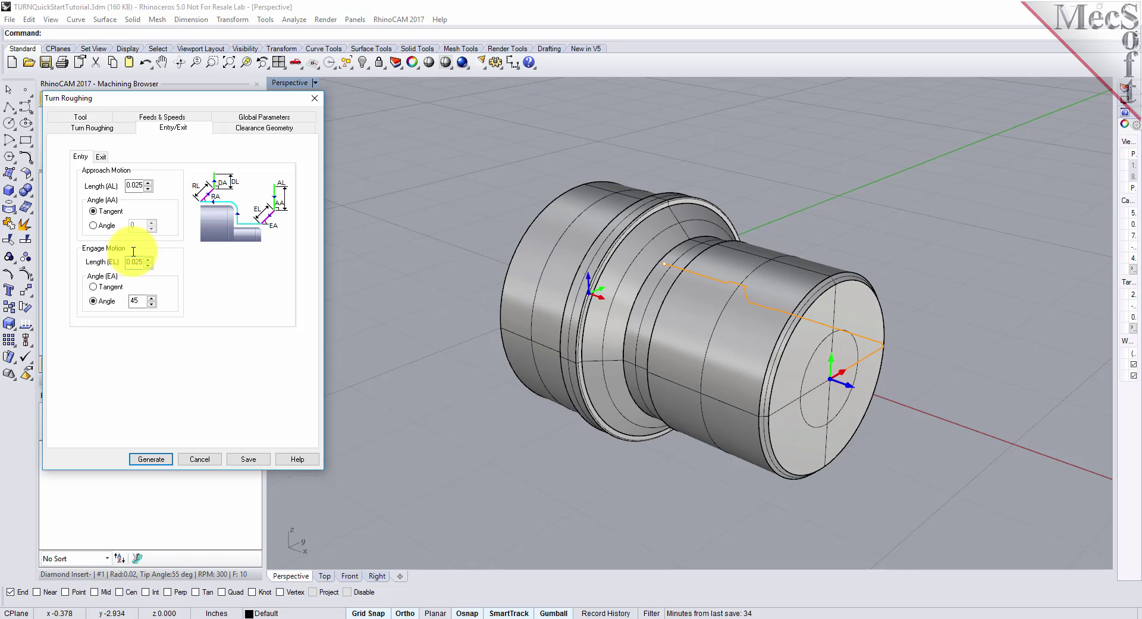
{"action": "left_click", "coordinate": [99, 156]}
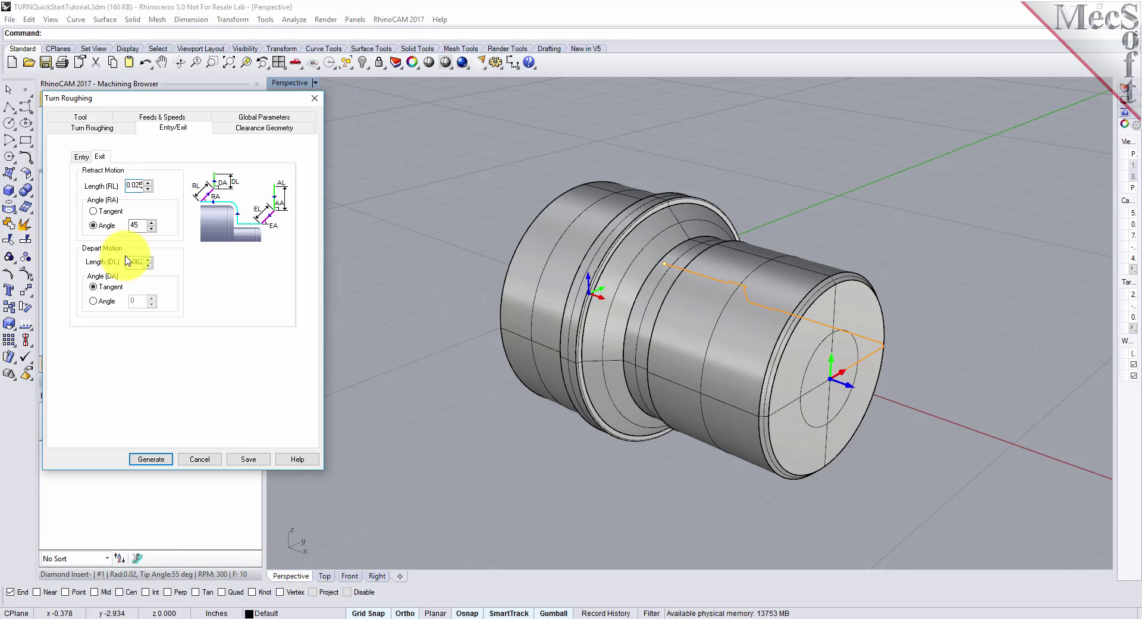
{"action": "type", "text": "0.1"}
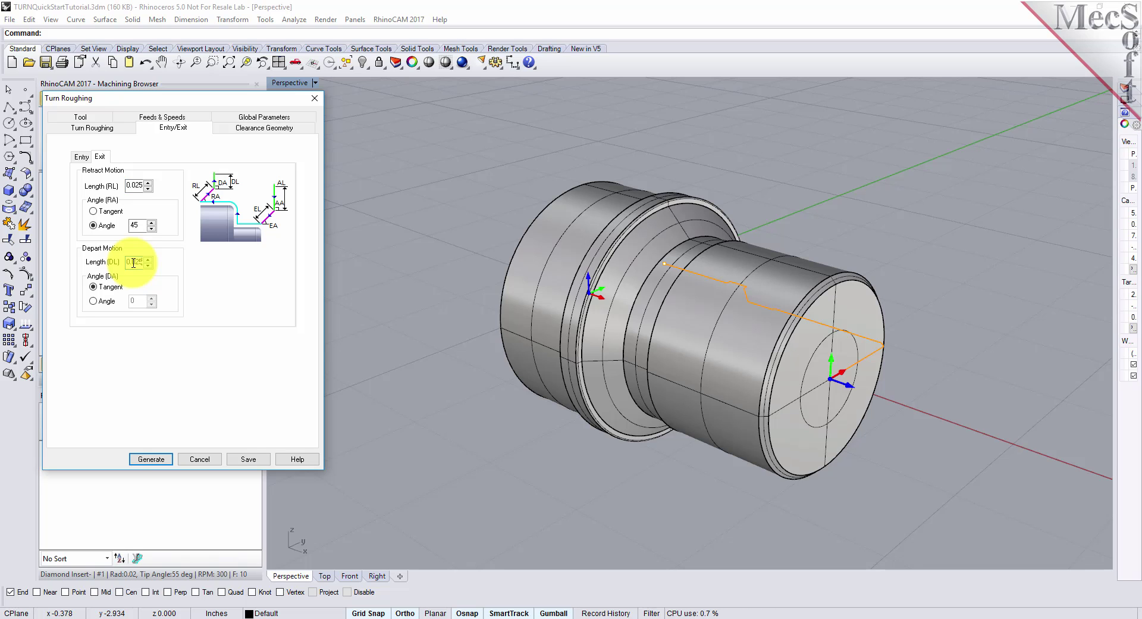
{"action": "left_click", "coordinate": [151, 459]}
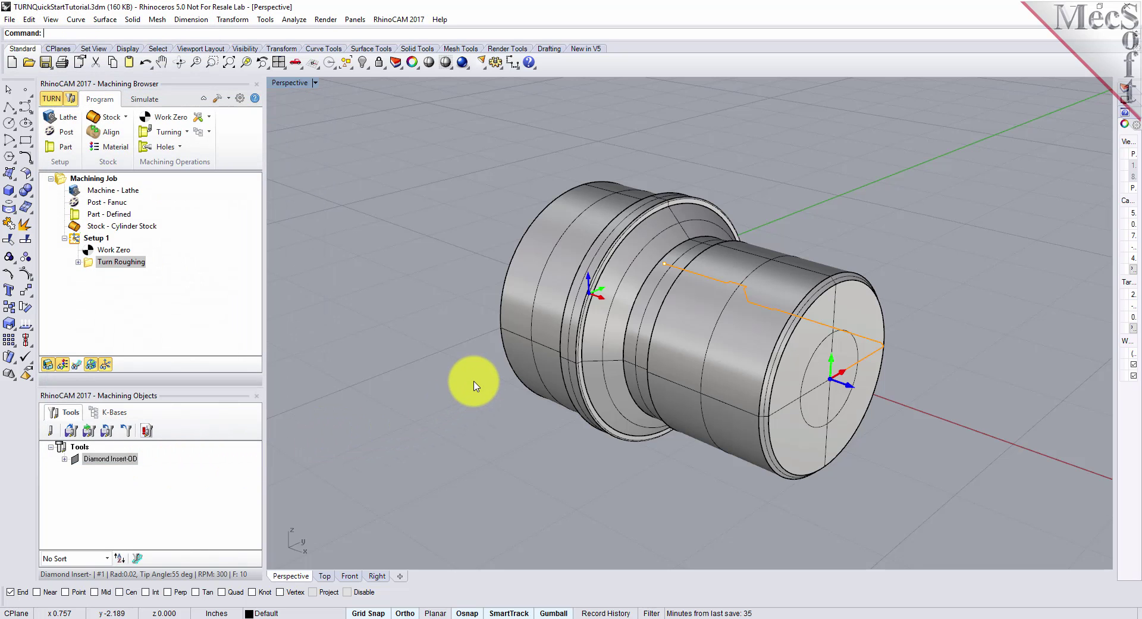
Select the Turn Roughing operation and show the whole part in the Top view
{"action": "left_click", "coordinate": [92, 263]}
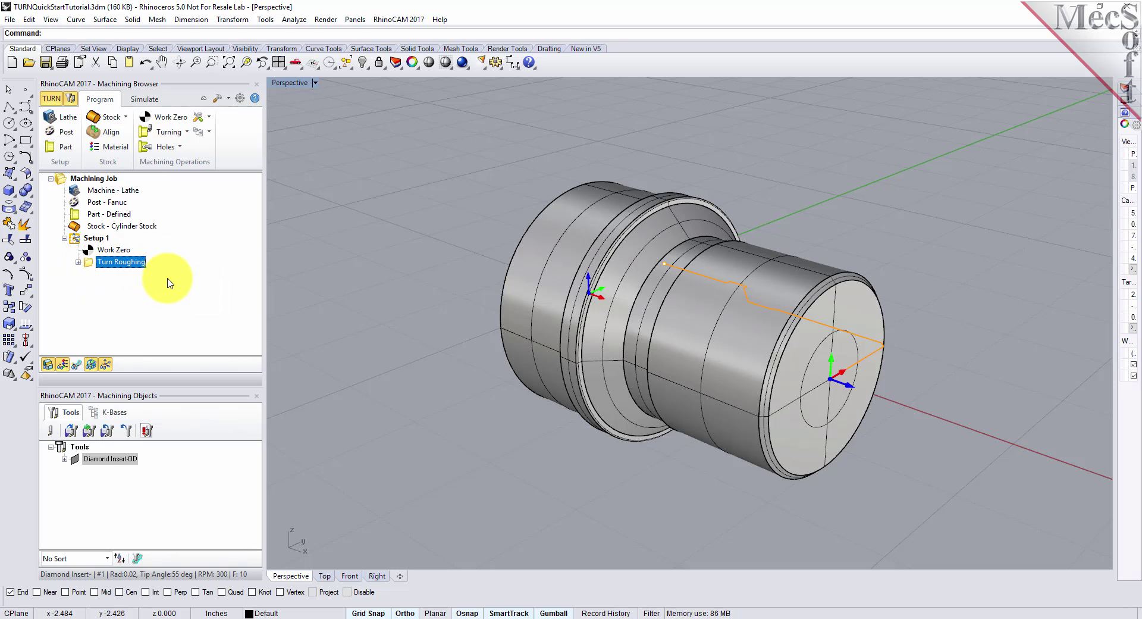
{"action": "left_click", "coordinate": [296, 62]}
{"action": "left_click", "coordinate": [346, 101]}
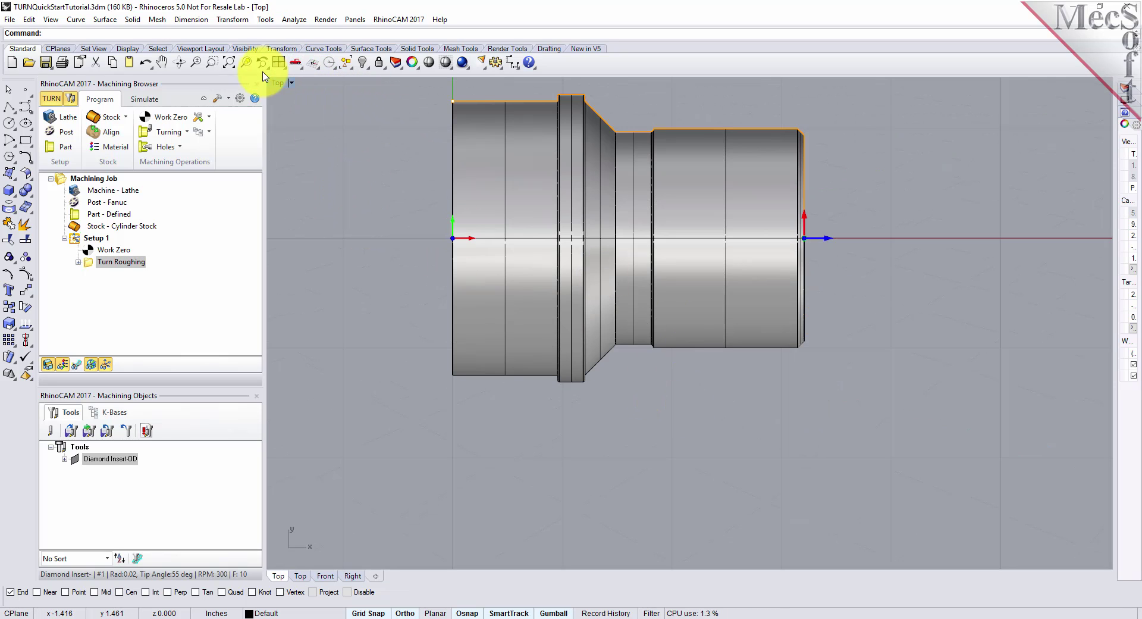
{"action": "left_click", "coordinate": [230, 63]}
{"action": "scroll", "coordinate": [744, 339], "scroll_direction": "down", "scroll_amount": 2}
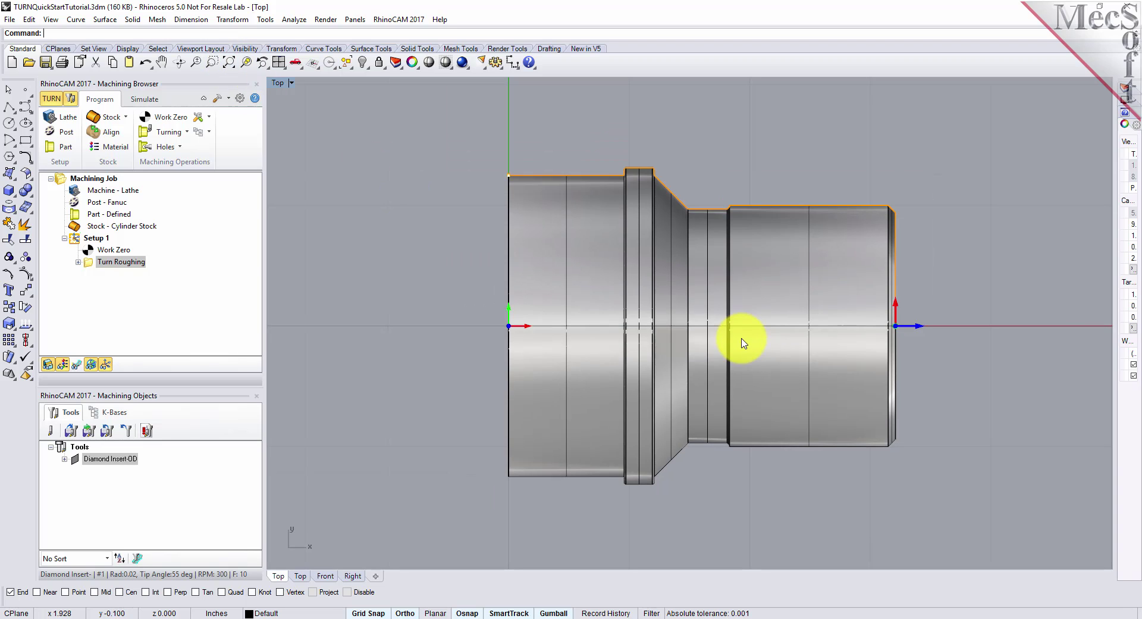
Display the Turn Roughing toolpath and show it in the Perspective view with the part's small-diameter end face in front
{"action": "left_click", "coordinate": [79, 368]}
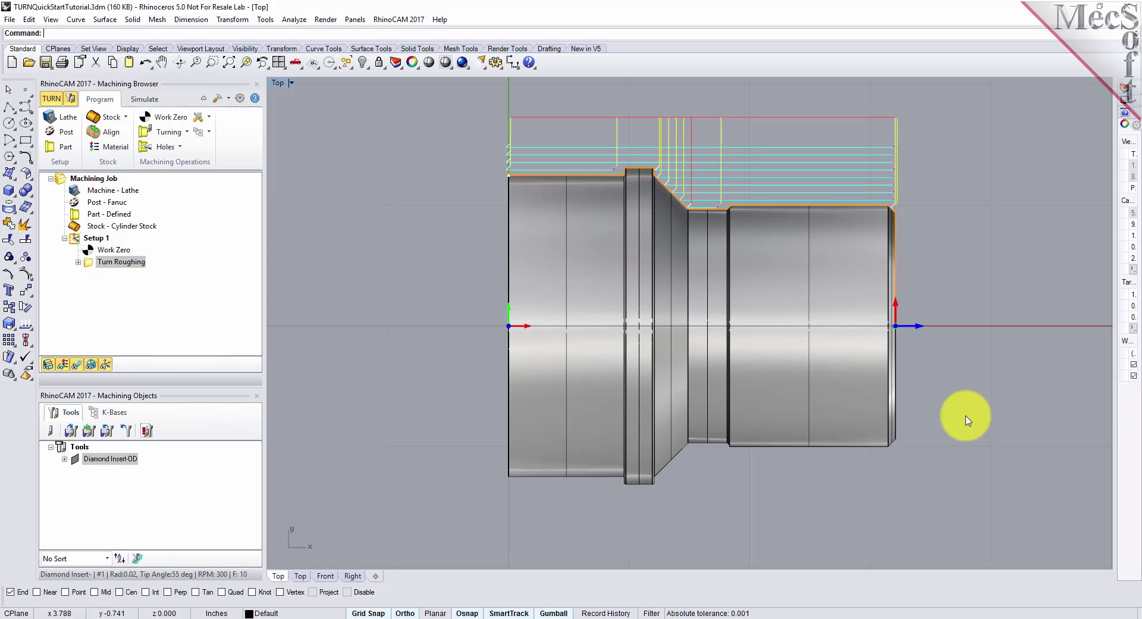
{"action": "left_click", "coordinate": [143, 102]}
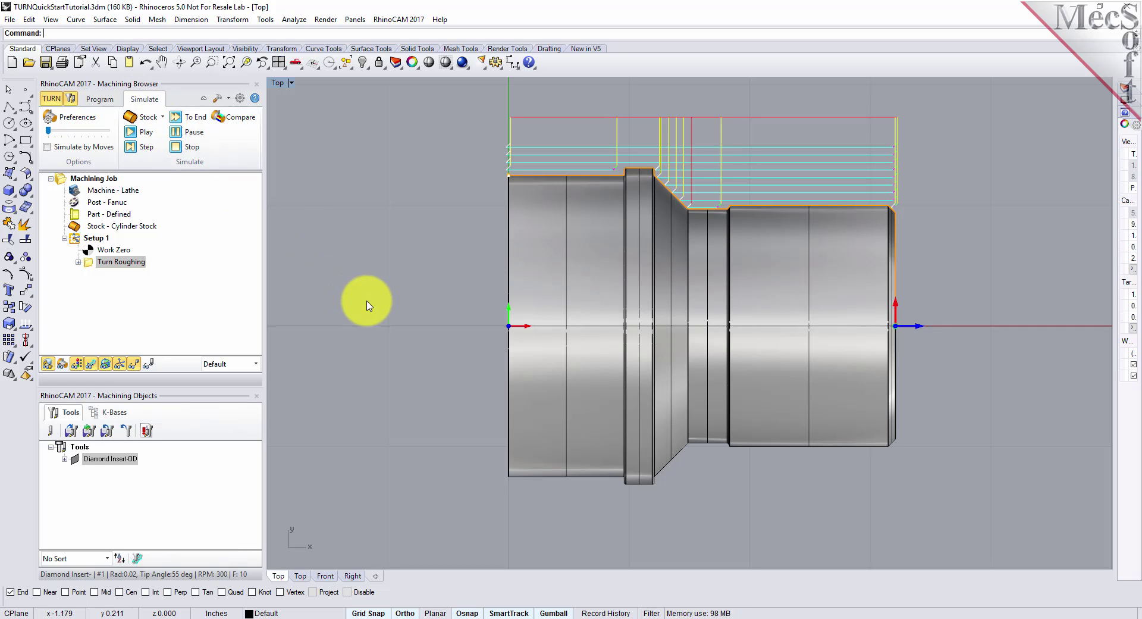
{"action": "left_click", "coordinate": [304, 70]}
{"action": "left_click", "coordinate": [331, 123]}
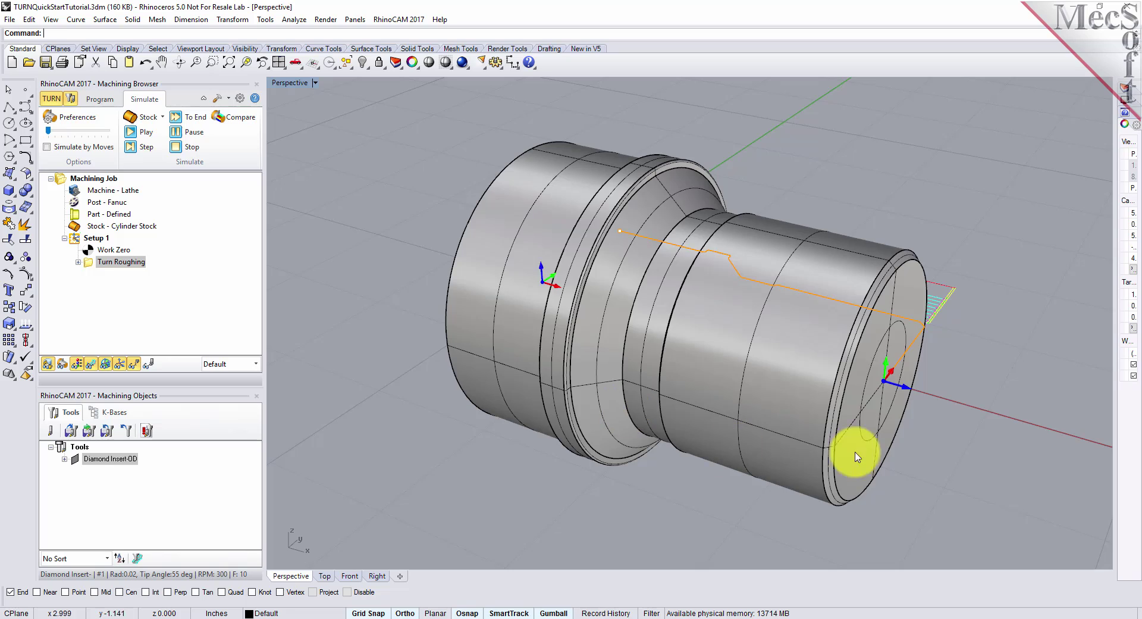
{"action": "right_click_drag", "start_coordinate": [829, 422], "coordinate": [679, 399]}
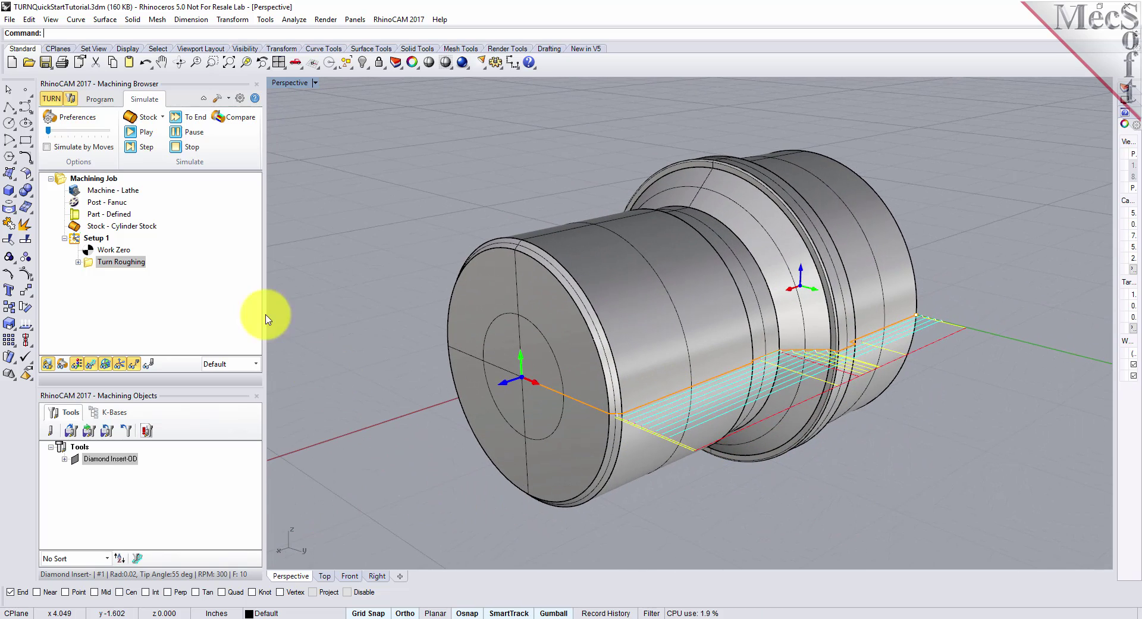
Review the simulation preferences, the Simulate by Moves option and the simulation speed setting
{"action": "left_click", "coordinate": [84, 118]}
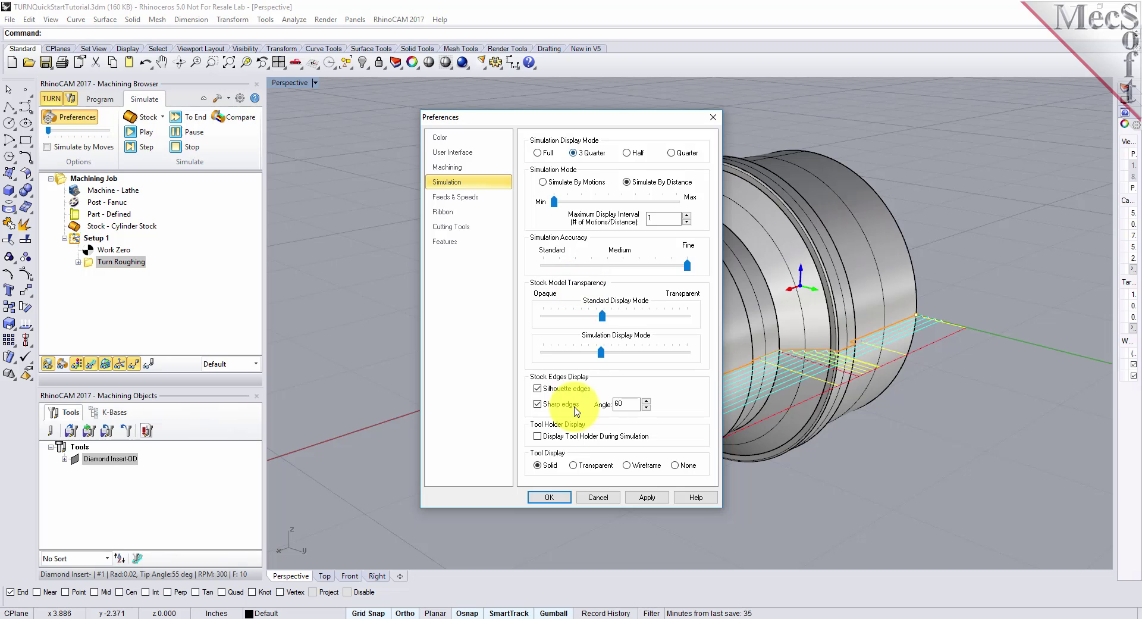
{"action": "left_click", "coordinate": [547, 497]}
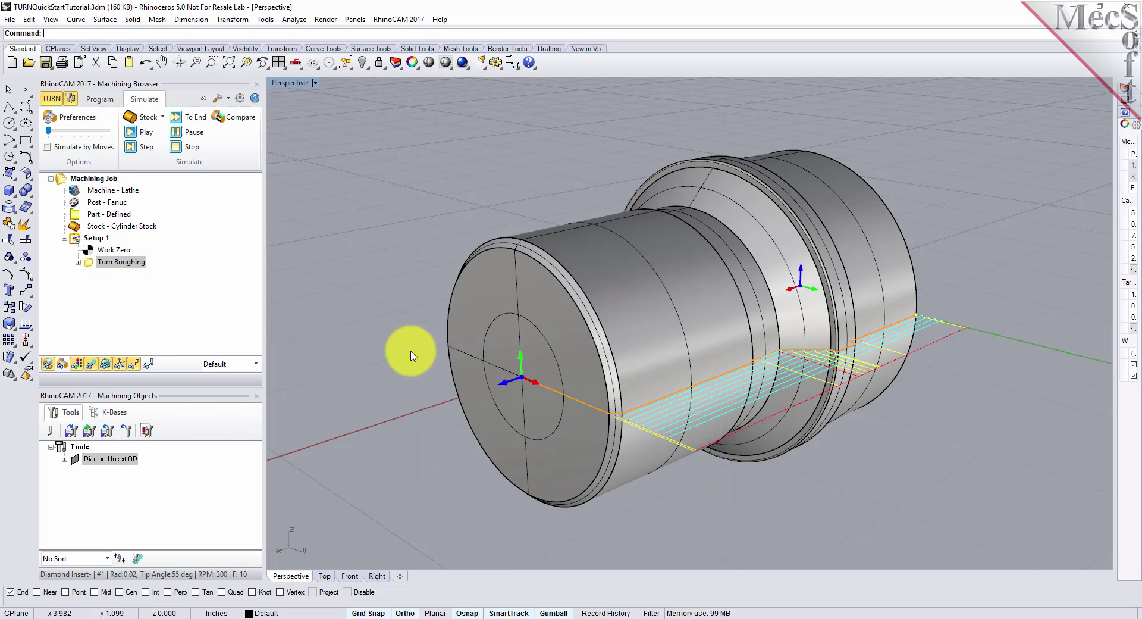
{"action": "left_click", "coordinate": [47, 147]}
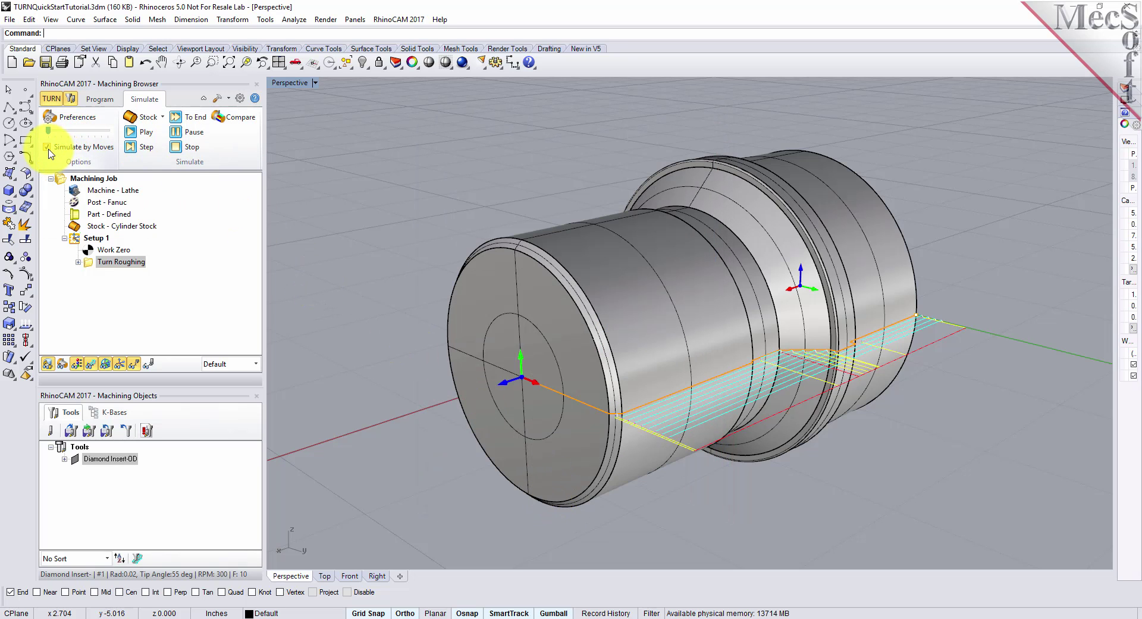
{"action": "mouse_move", "coordinate": [48, 130]}
{"action": "left_mouse_down"}
{"action": "mouse_move", "coordinate": [67, 130]}
{"action": "mouse_move", "coordinate": [49, 139]}
{"action": "left_mouse_up"}
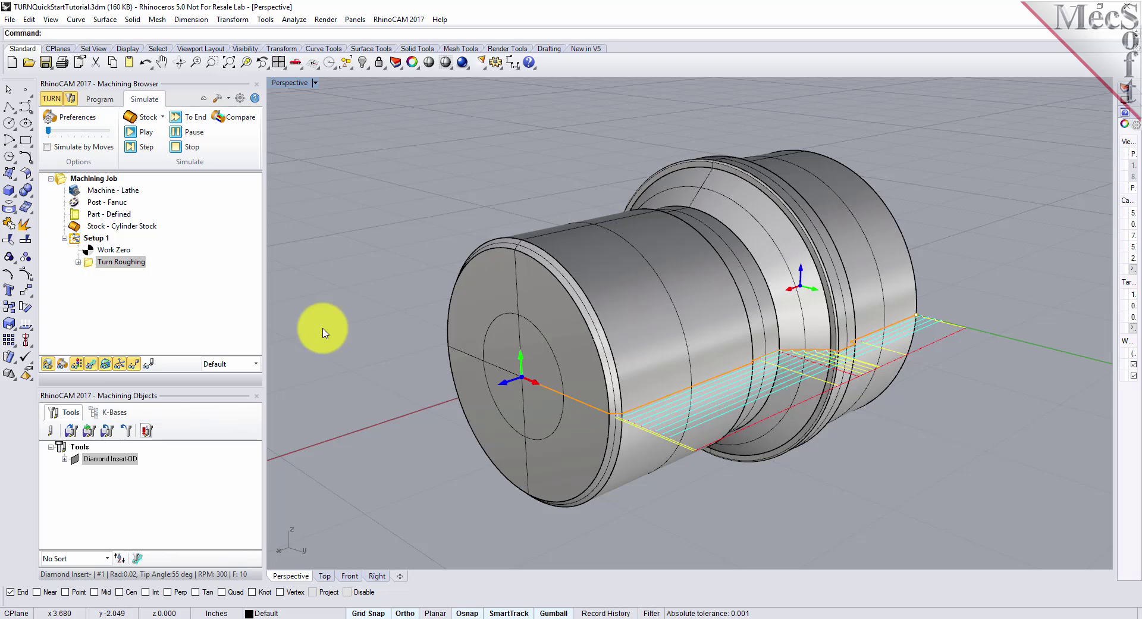
Make the stock visible and simulate the Turn Roughing operation on it
{"action": "left_click", "coordinate": [90, 265]}
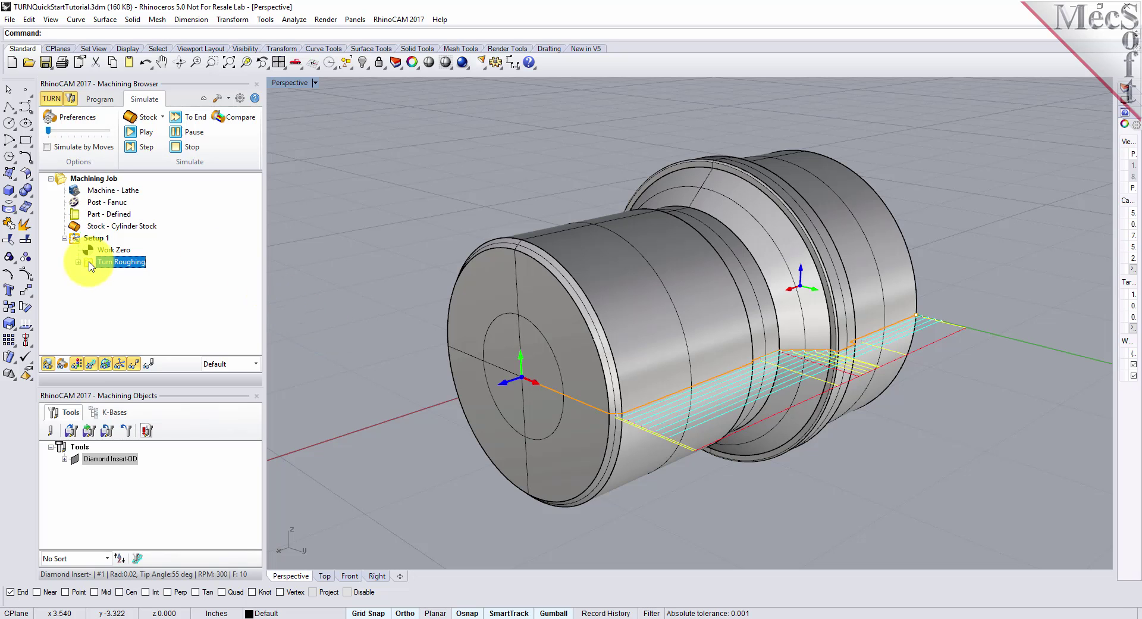
{"action": "left_click", "coordinate": [146, 132]}
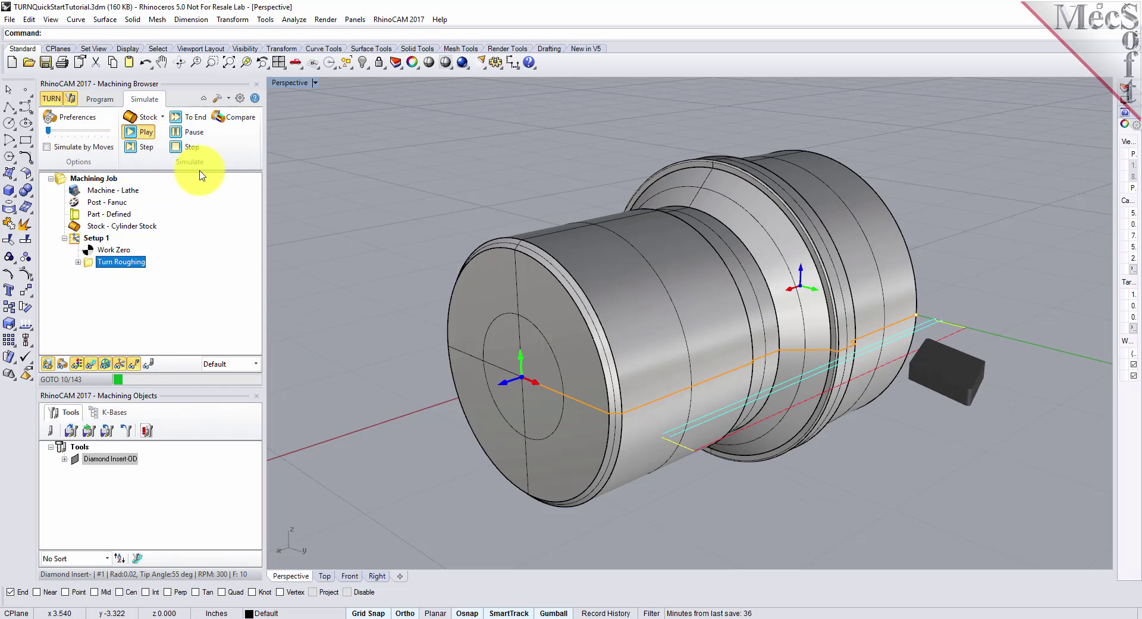
{"action": "left_click", "coordinate": [63, 365]}
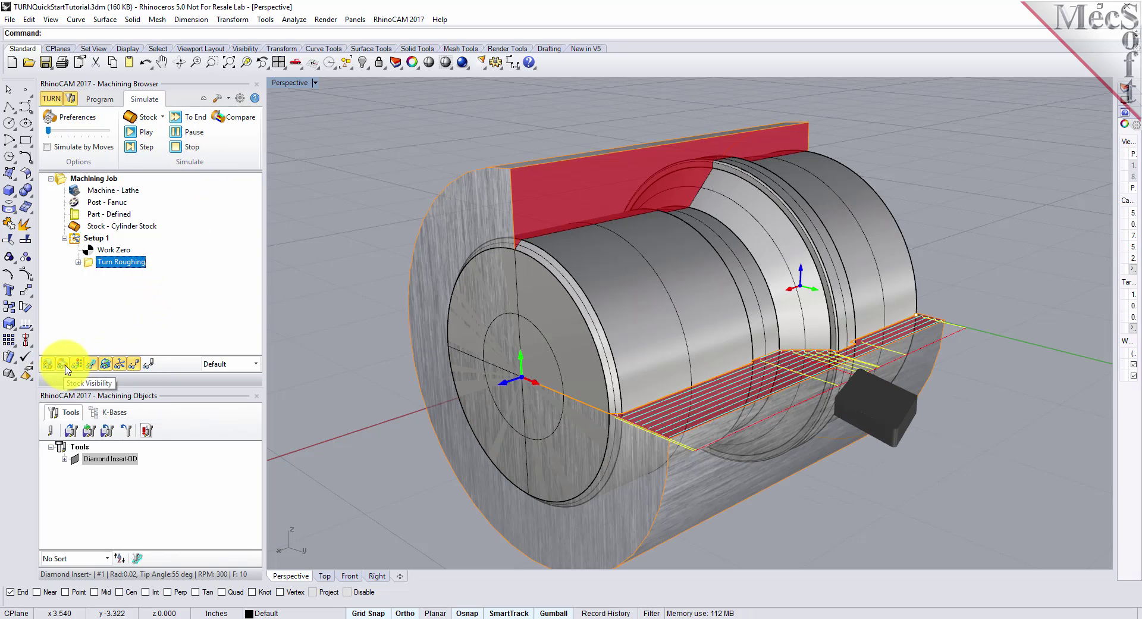
{"action": "left_click", "coordinate": [148, 132]}
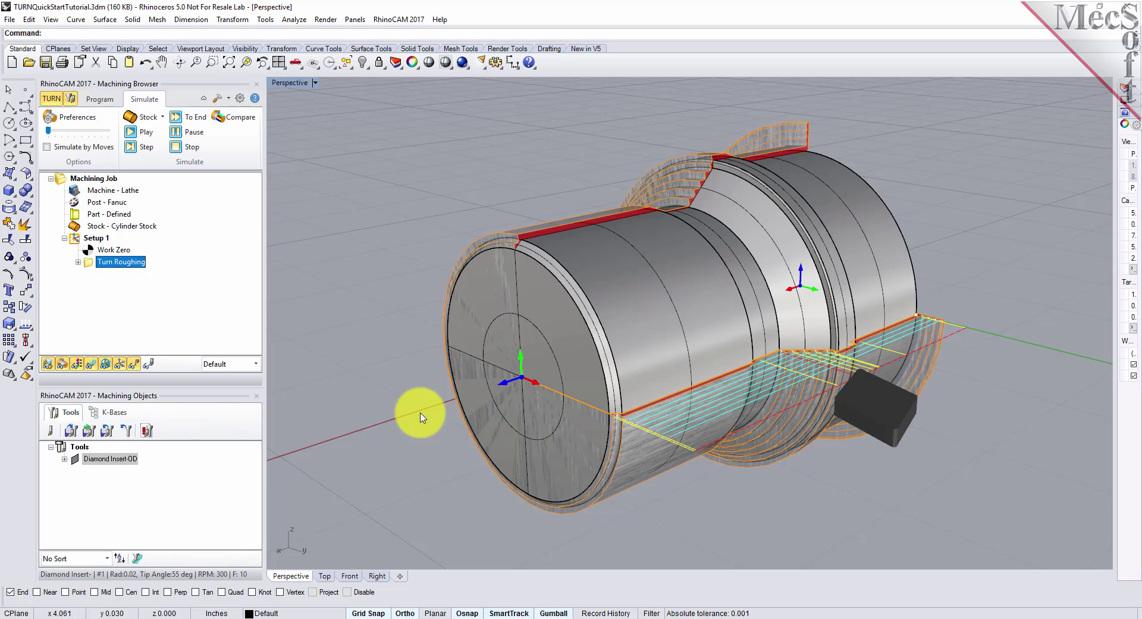
Toggle the toolpath display off and on again to examine the rough-cut stock around the part
{"action": "mouse_move", "coordinate": [722, 415]}
{"action": "right_mouse_down"}
{"action": "mouse_move", "coordinate": [619, 419]}
{"action": "mouse_move", "coordinate": [595, 339]}
{"action": "mouse_move", "coordinate": [670, 413]}
{"action": "mouse_move", "coordinate": [739, 413]}
{"action": "right_mouse_up"}
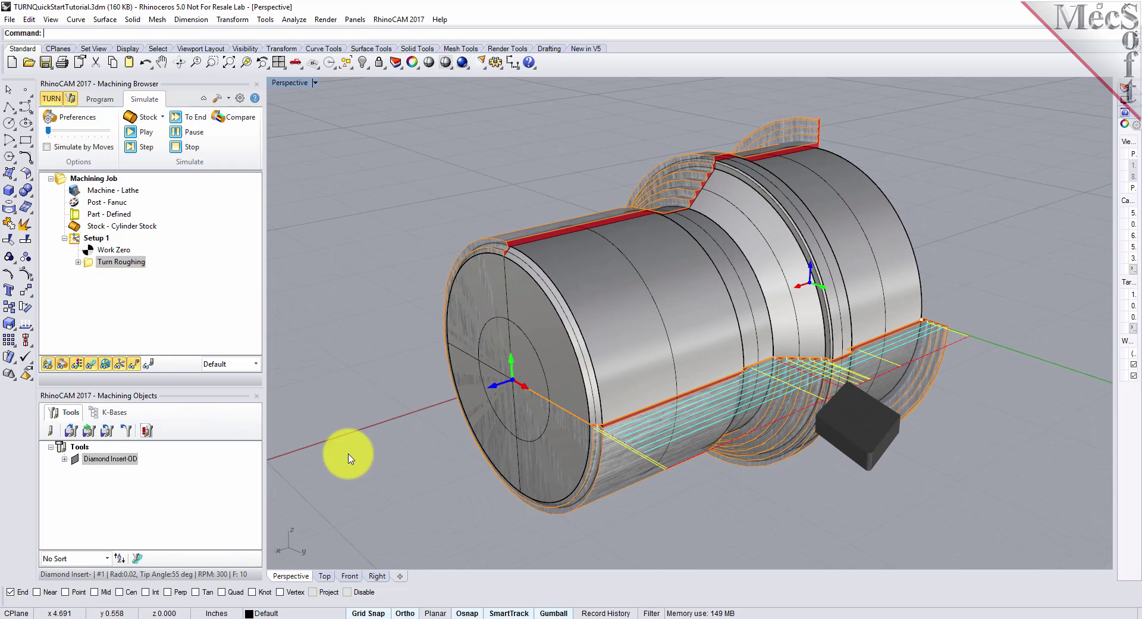
{"action": "left_click", "coordinate": [76, 365]}
{"action": "left_click", "coordinate": [76, 365]}
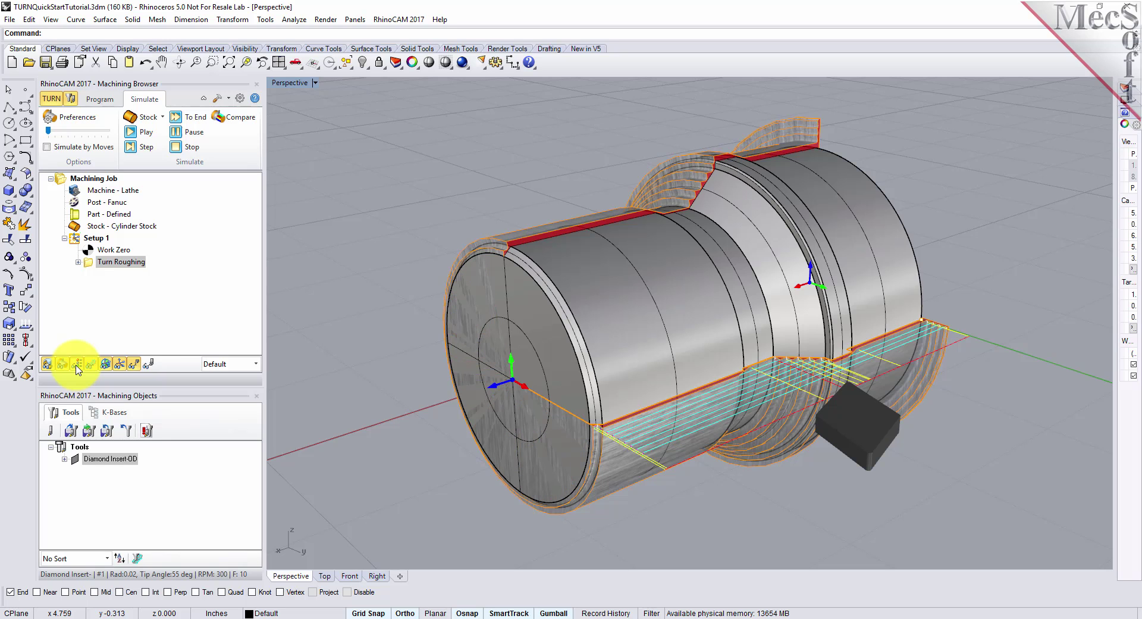
{"action": "left_click", "coordinate": [76, 365]}
{"action": "left_click", "coordinate": [92, 364]}
{"action": "mouse_move", "coordinate": [778, 439]}
{"action": "right_mouse_down"}
{"action": "mouse_move", "coordinate": [696, 448]}
{"action": "mouse_move", "coordinate": [786, 434]}
{"action": "mouse_move", "coordinate": [794, 445]}
{"action": "right_mouse_up"}
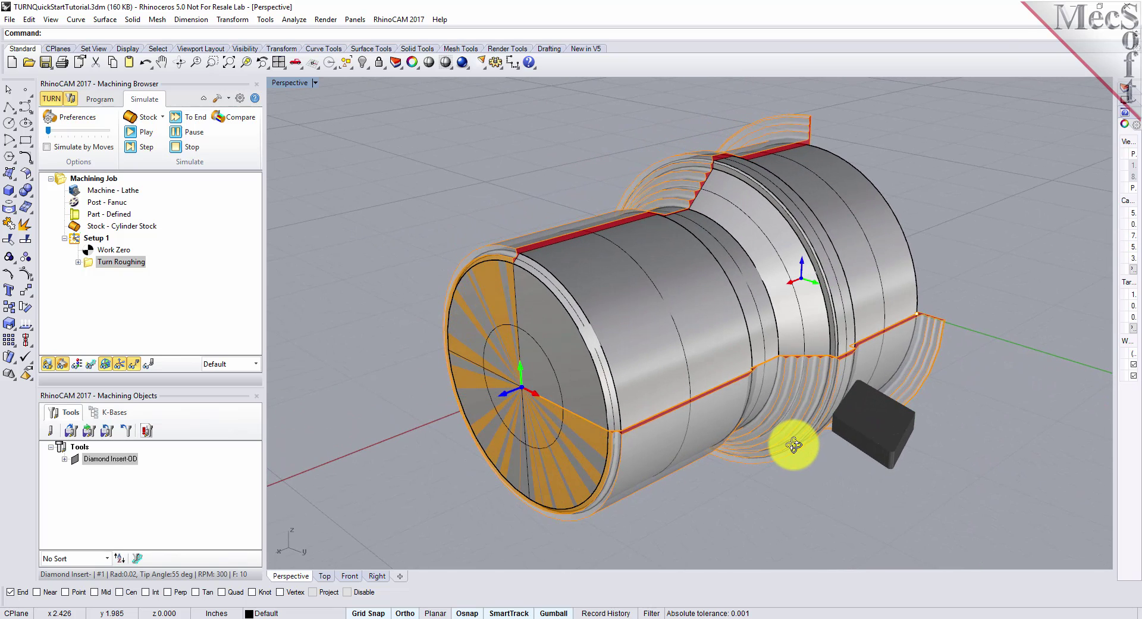
{"action": "left_click", "coordinate": [92, 364]}
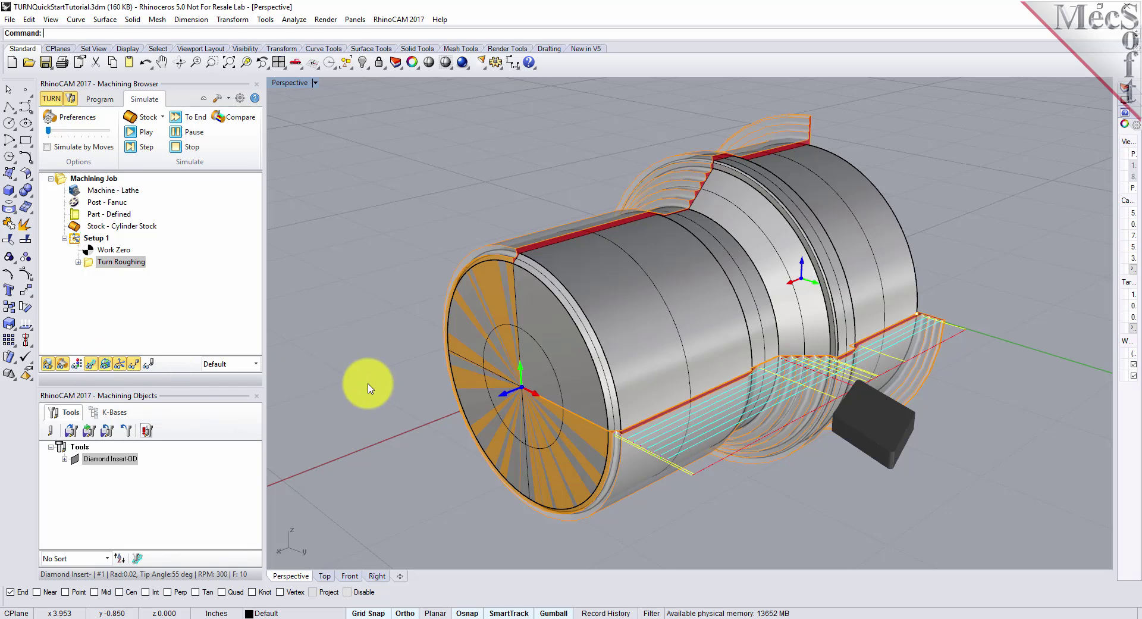
Start a Turn Finishing operation using the Diamond Insert-OD tool
{"action": "left_click", "coordinate": [100, 99]}
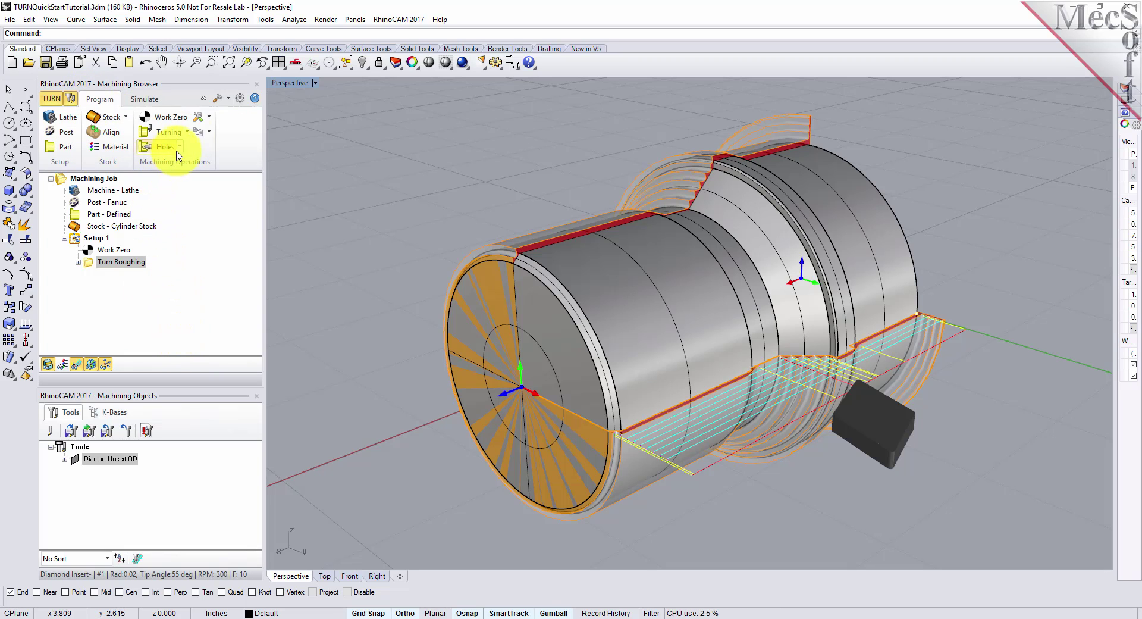
{"action": "left_click", "coordinate": [187, 134]}
{"action": "left_click", "coordinate": [202, 159]}
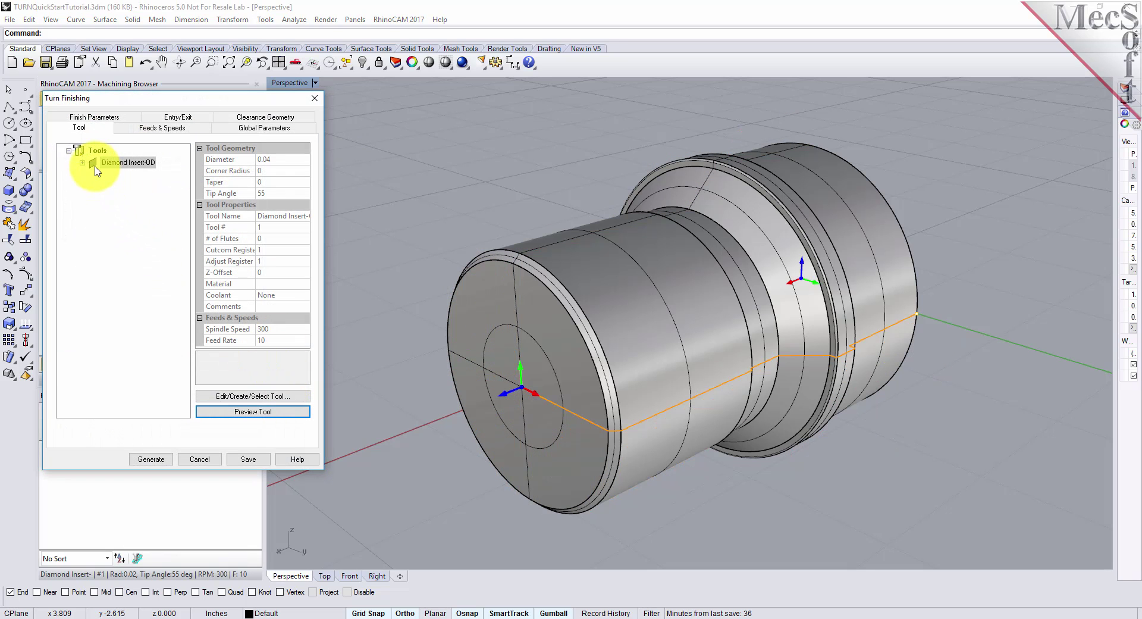
{"action": "left_click", "coordinate": [94, 163]}
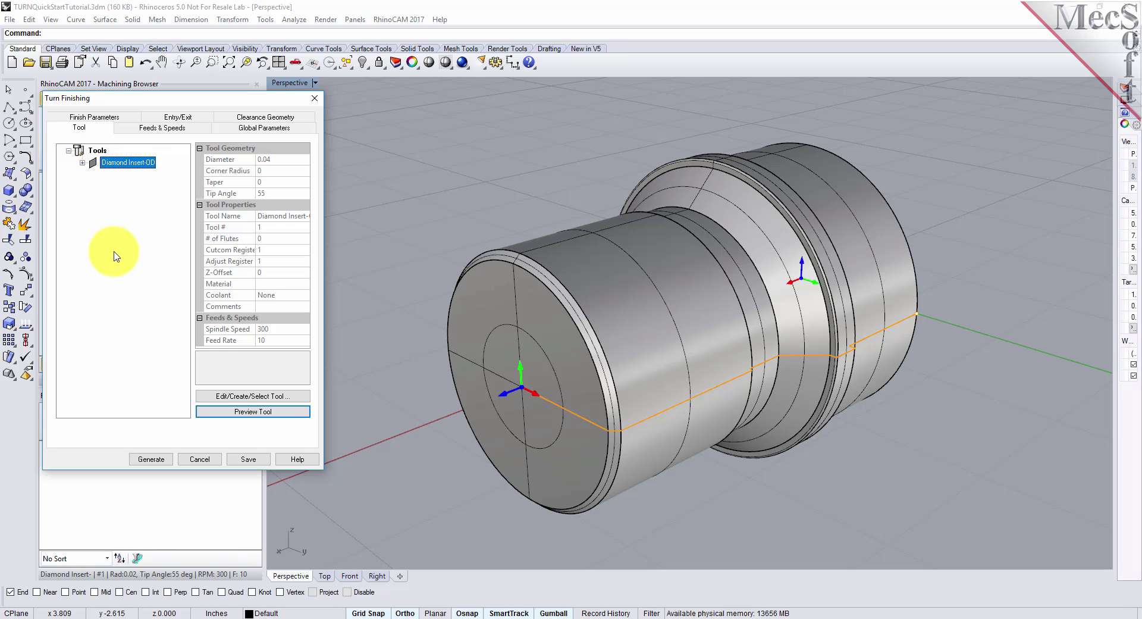
Review the finishing feeds and speeds and set the cut transfer to Clearance Plane with automatic clearance
{"action": "left_click", "coordinate": [162, 127]}
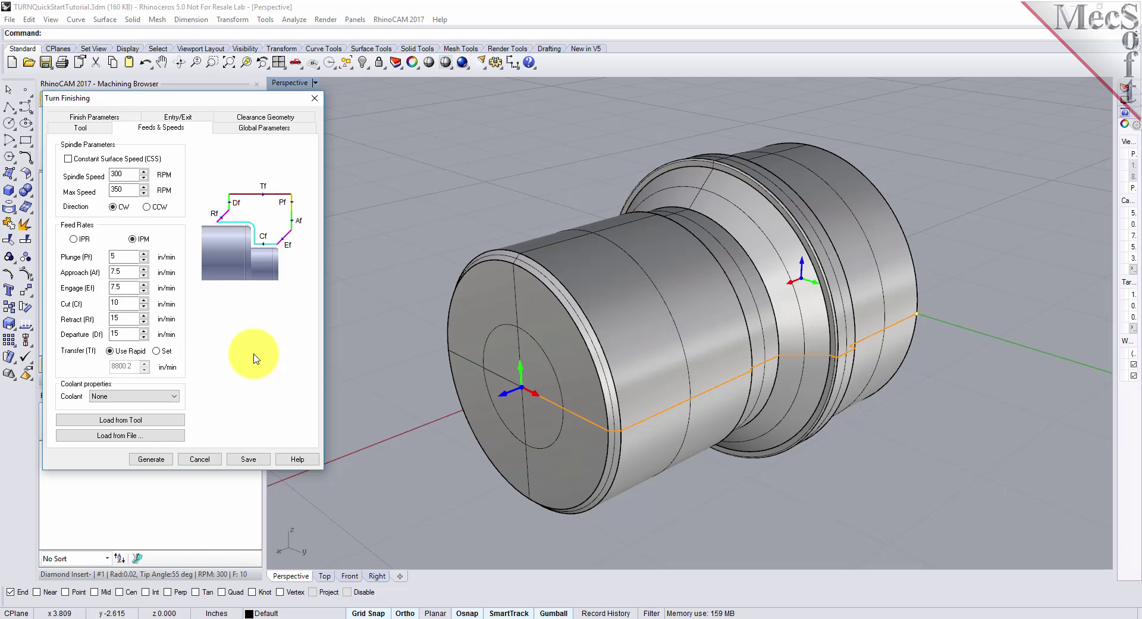
{"action": "left_click", "coordinate": [266, 117]}
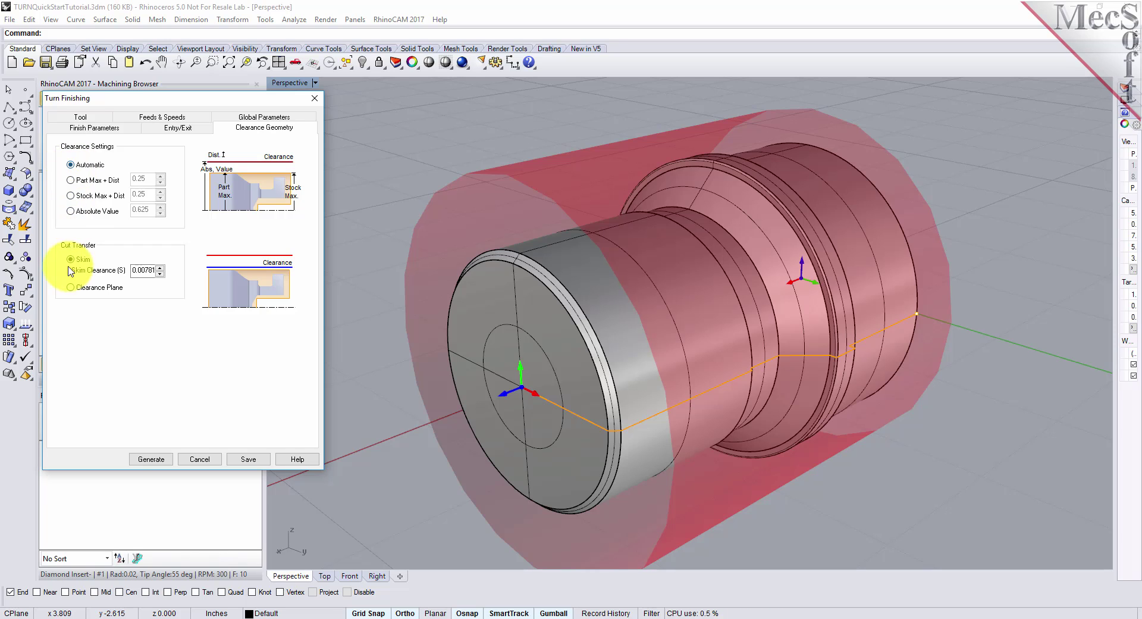
{"action": "left_click", "coordinate": [70, 288]}
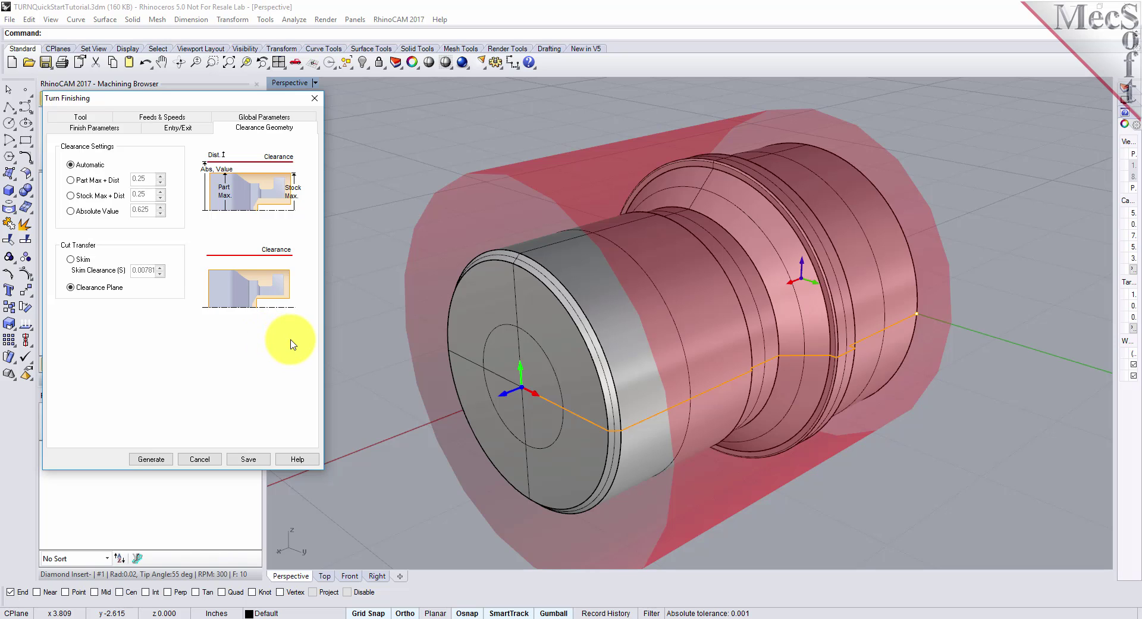
Use the Outer Diameter approach type for the finishing operation with a stock of 0
{"action": "left_click", "coordinate": [244, 117]}
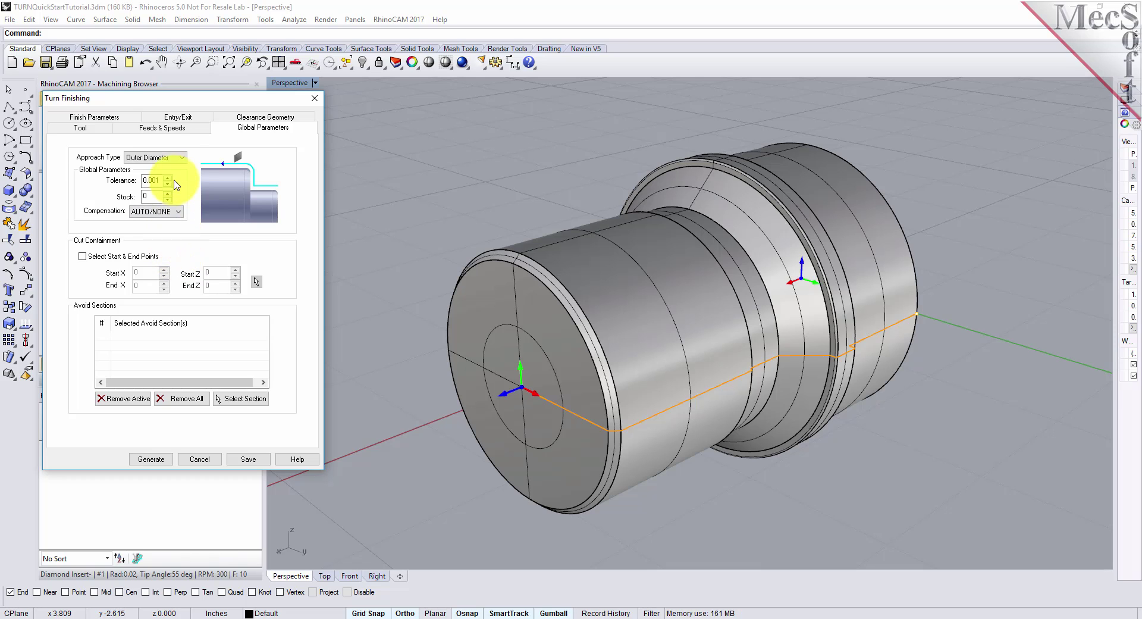
{"action": "left_click", "coordinate": [180, 157]}
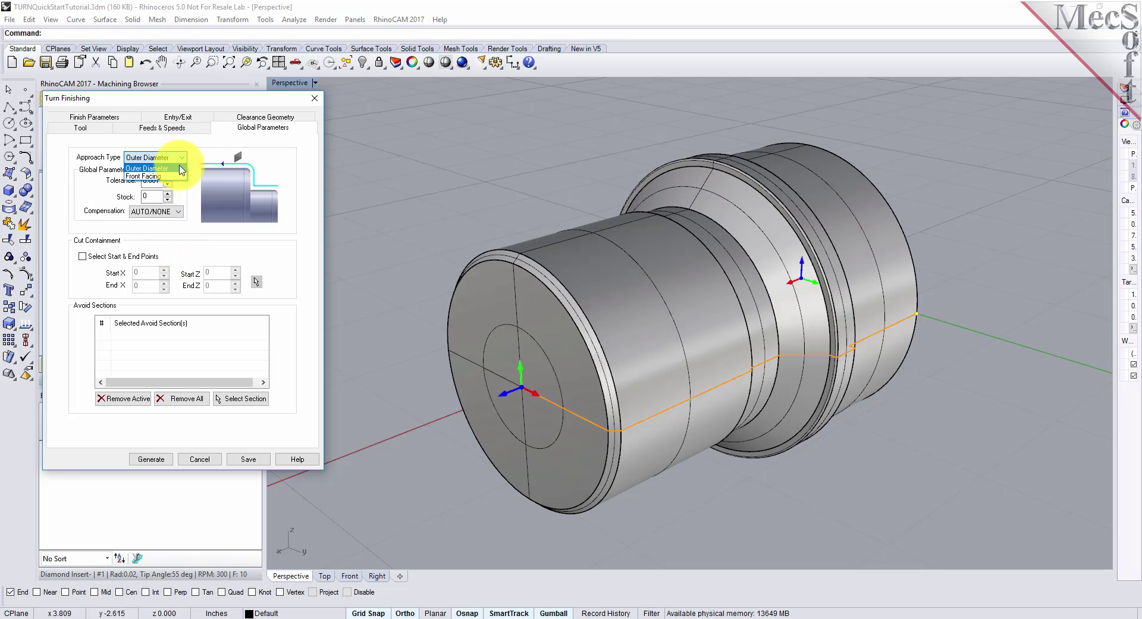
{"action": "left_click", "coordinate": [181, 169]}
{"action": "double_click", "coordinate": [153, 196]}
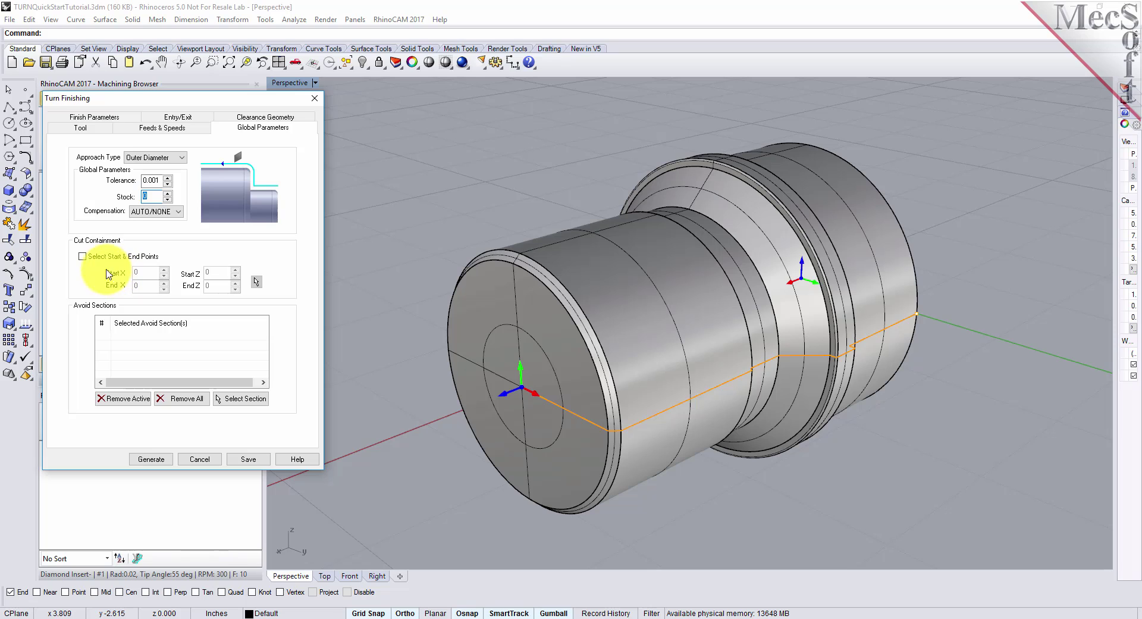
Limit the finishing cut by start and end points, picked in the Top view at the profile's front-face chamfer corner and its rear end
{"action": "left_click", "coordinate": [82, 256]}
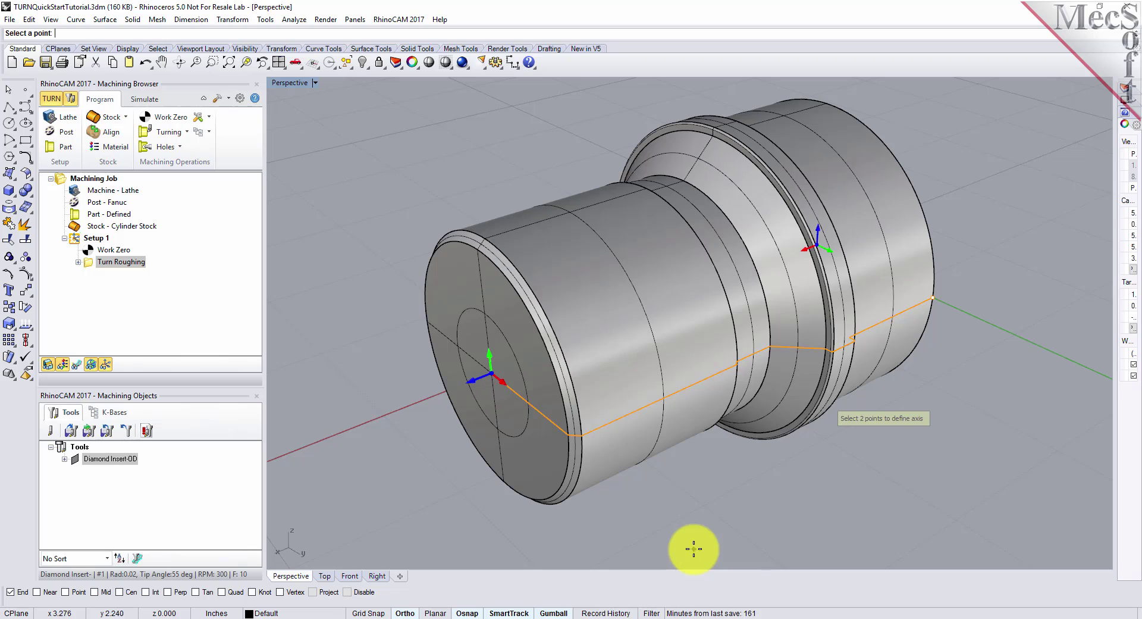
{"action": "left_click", "coordinate": [297, 64]}
{"action": "left_click", "coordinate": [349, 105]}
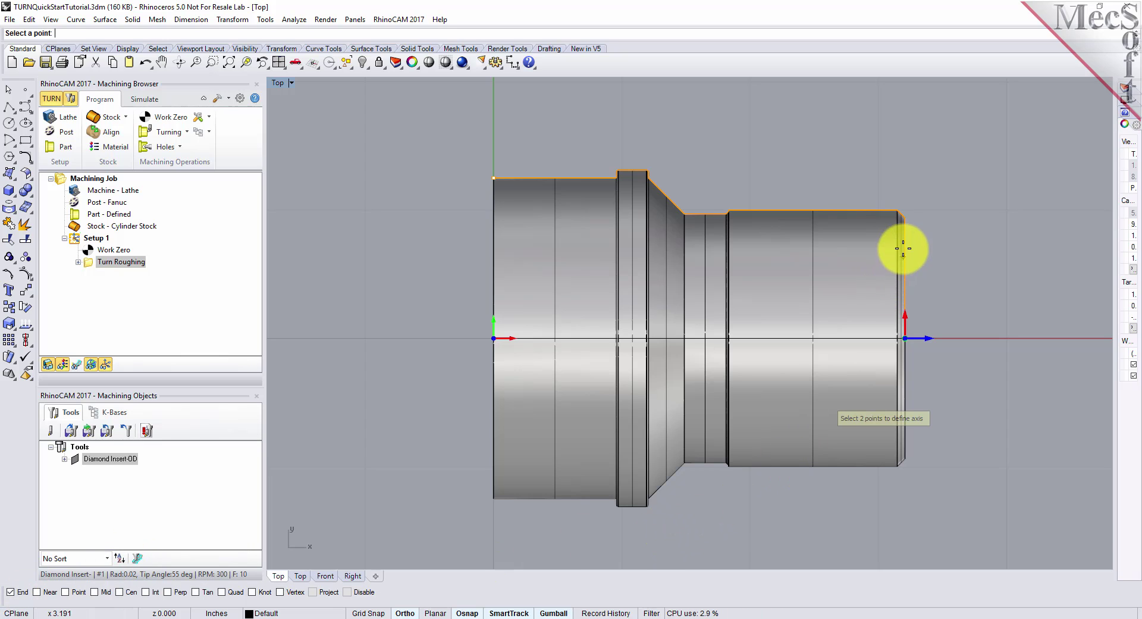
{"action": "left_click", "coordinate": [888, 210]}
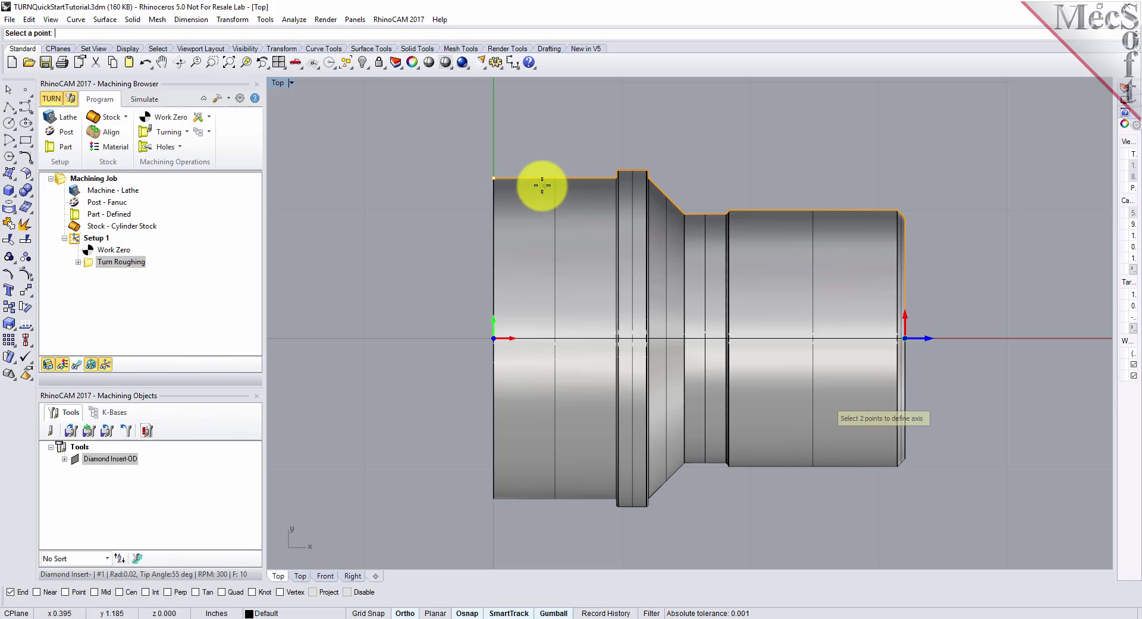
{"action": "left_click", "coordinate": [493, 178]}
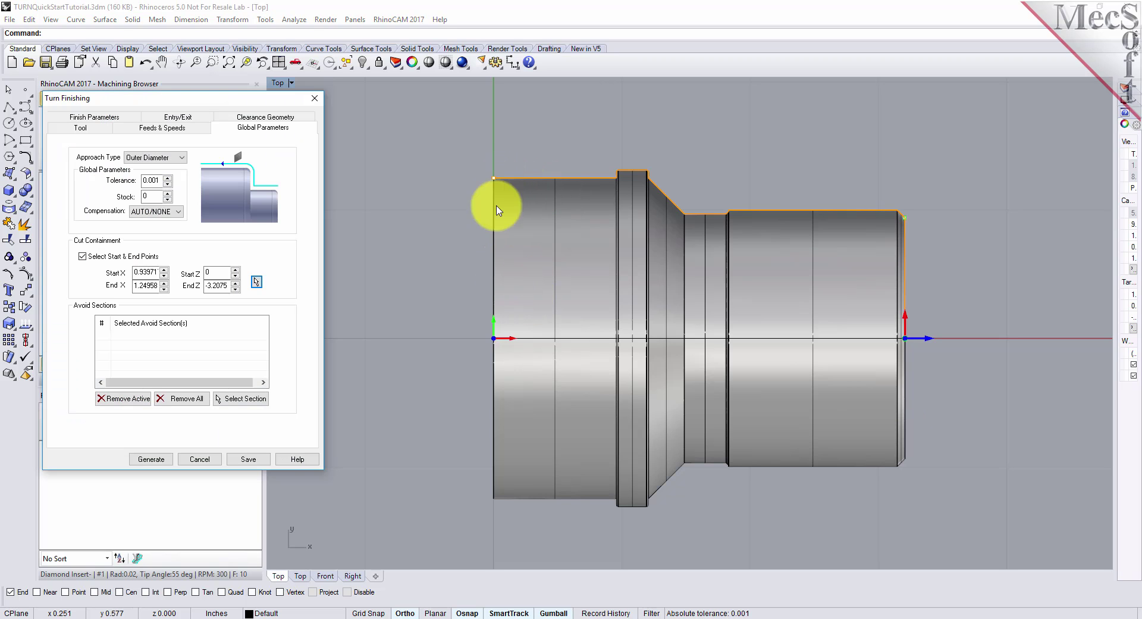
Show the part in the Perspective view and generate the Turn Finishing toolpath
{"action": "left_click", "coordinate": [302, 68]}
{"action": "left_click", "coordinate": [352, 123]}
{"action": "right_click_drag", "start_coordinate": [886, 357], "coordinate": [709, 408]}
{"action": "scroll", "coordinate": [709, 408], "scroll_direction": "up", "scroll_amount": 3}
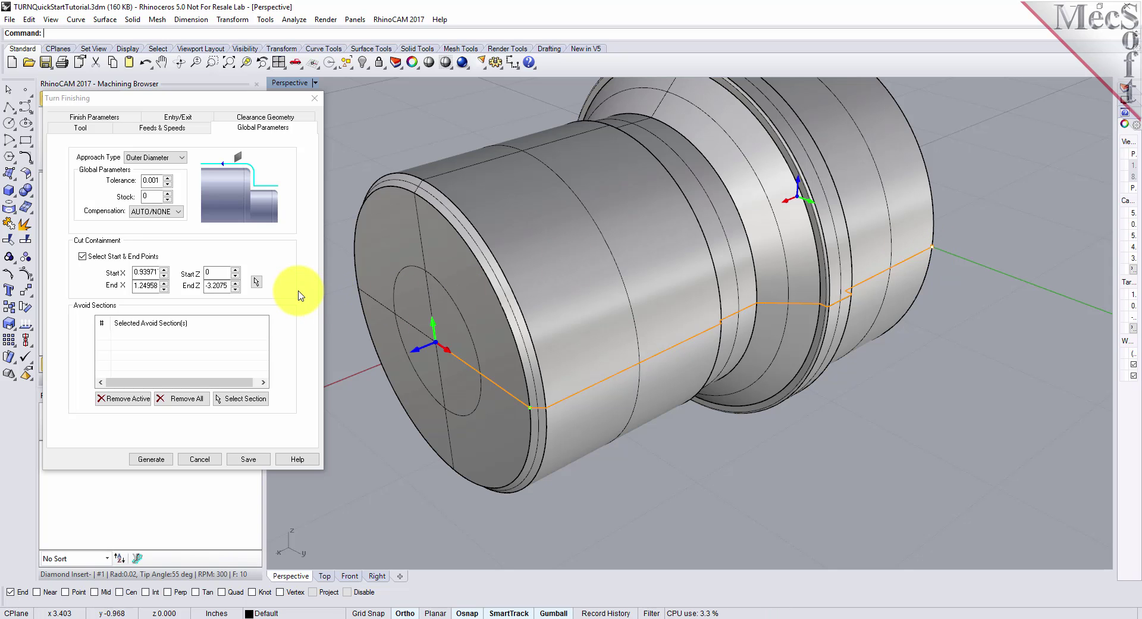
{"action": "left_click", "coordinate": [156, 459]}
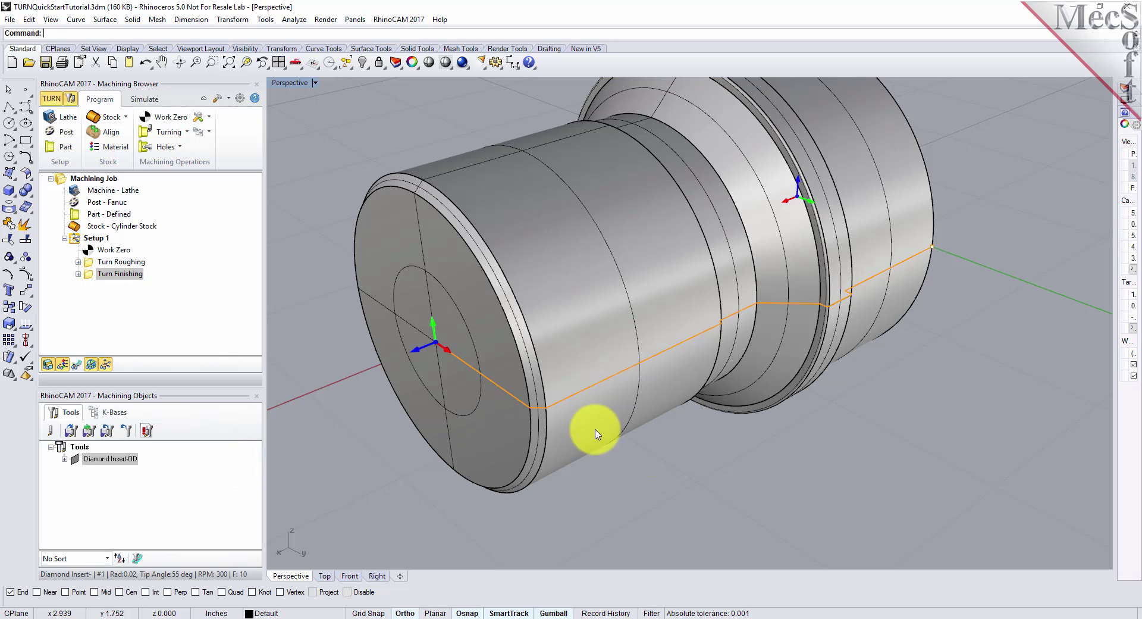
Simulate the Turn Finishing operation on the rough-cut stock
{"action": "left_click", "coordinate": [116, 273]}
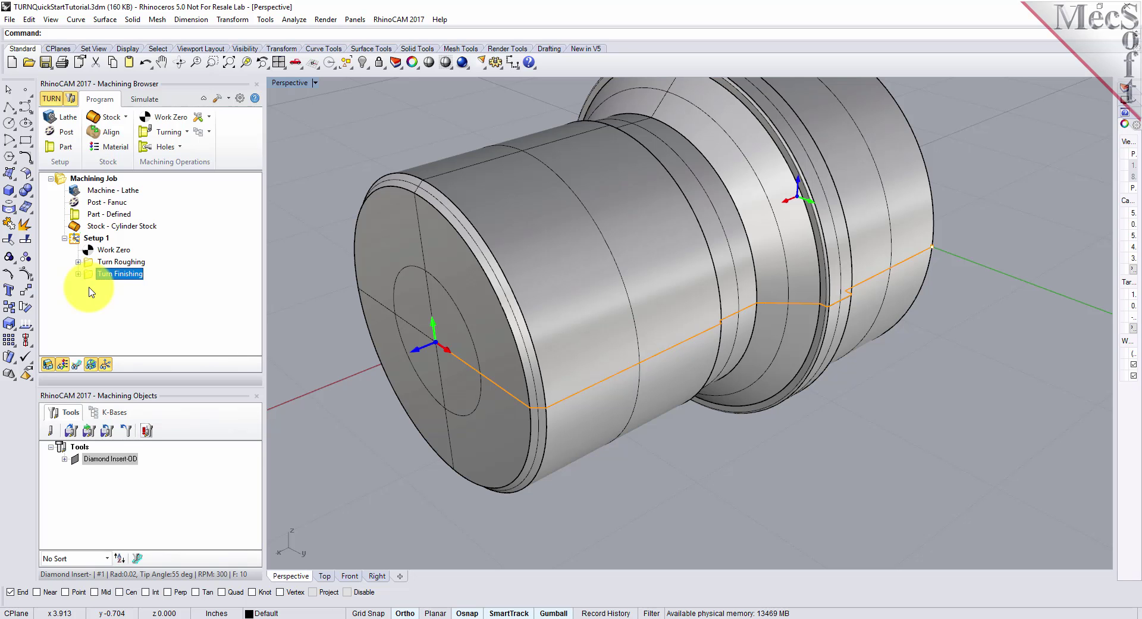
{"action": "left_click", "coordinate": [145, 100]}
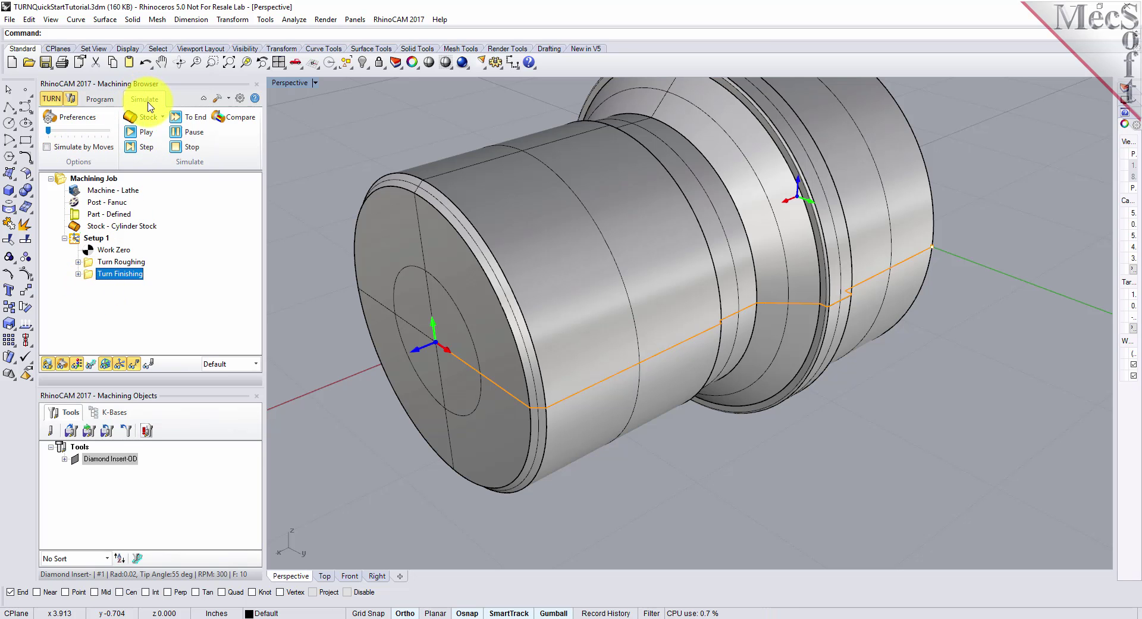
{"action": "mouse_move", "coordinate": [789, 364]}
{"action": "right_mouse_down"}
{"action": "mouse_move", "coordinate": [757, 356]}
{"action": "mouse_move", "coordinate": [798, 361]}
{"action": "right_mouse_up"}
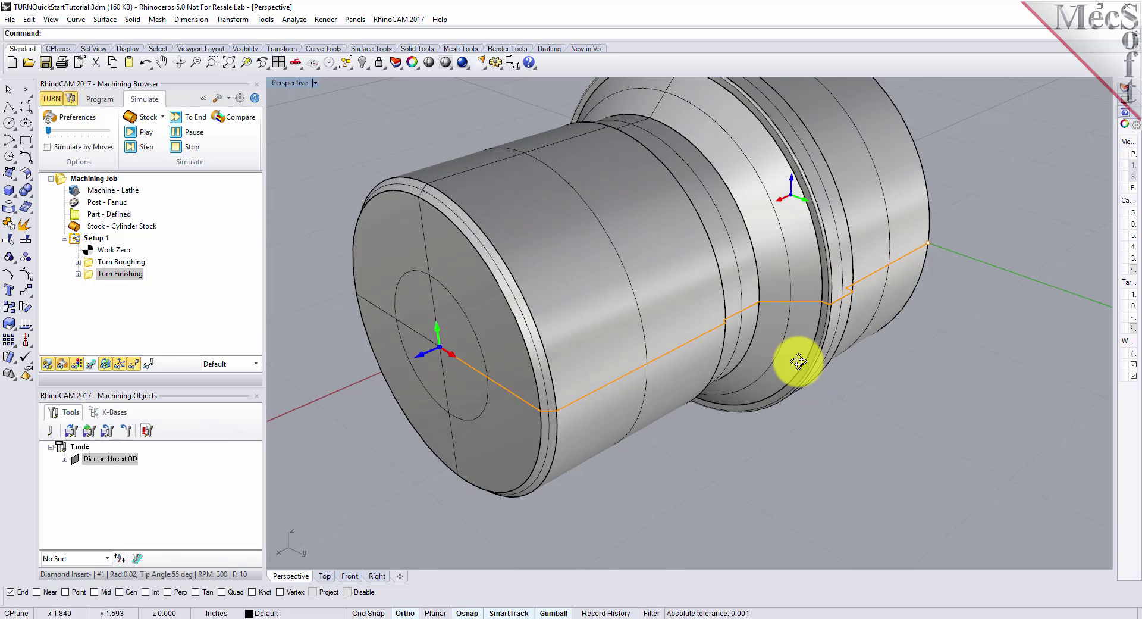
{"action": "left_click", "coordinate": [147, 134]}
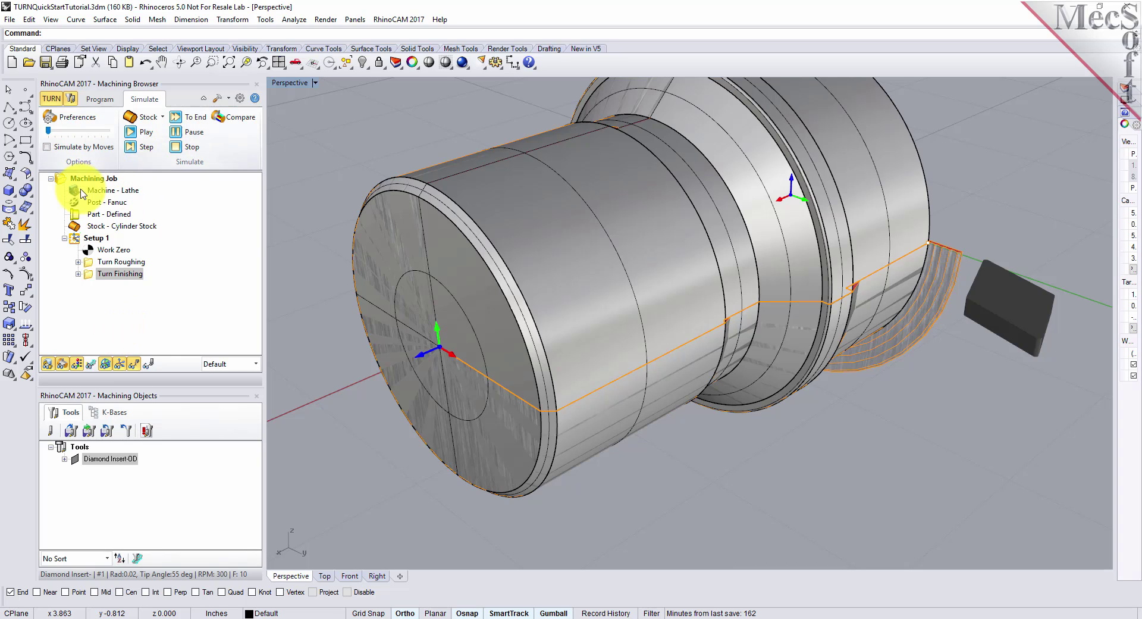
Post-process Setup 1 with the Fanuc post to TURNQuickStartTutorial_Setup 1.nc in the Template Files folder, overwriting the existing file
{"action": "left_click", "coordinate": [76, 240]}
{"action": "right_click", "coordinate": [76, 239]}
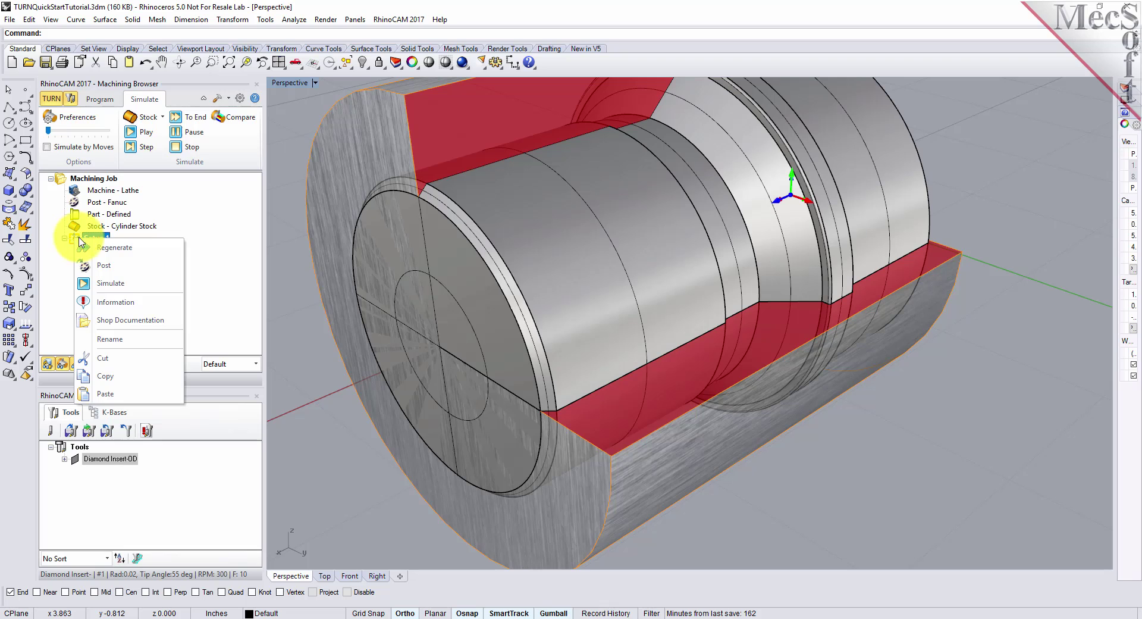
{"action": "left_click", "coordinate": [147, 268]}
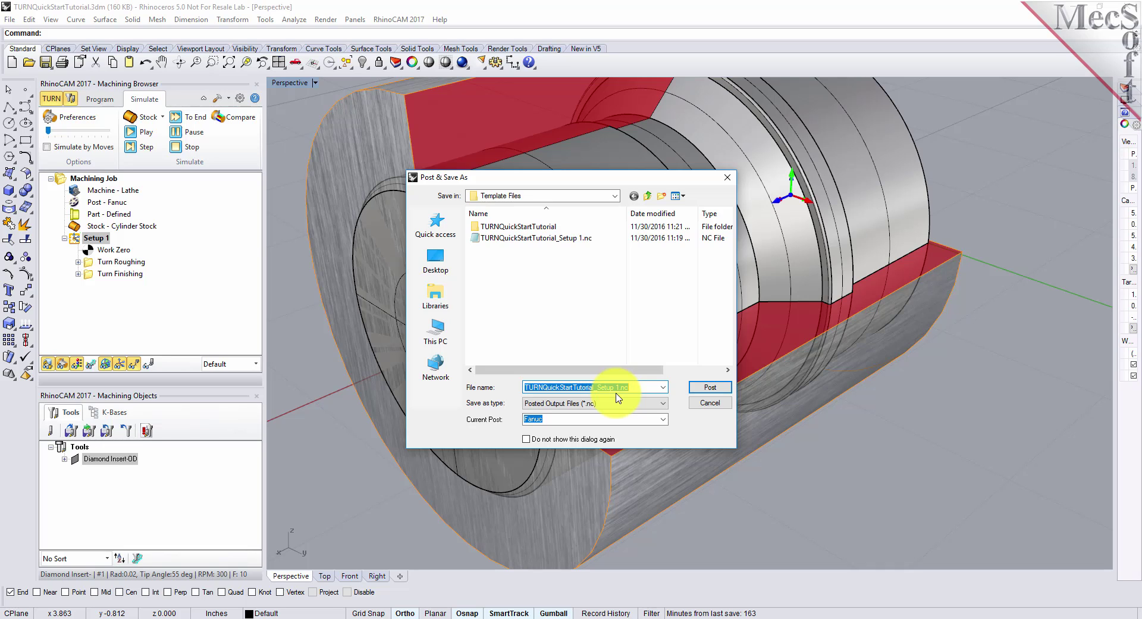
{"action": "left_click", "coordinate": [710, 387]}
{"action": "left_click", "coordinate": [606, 320]}
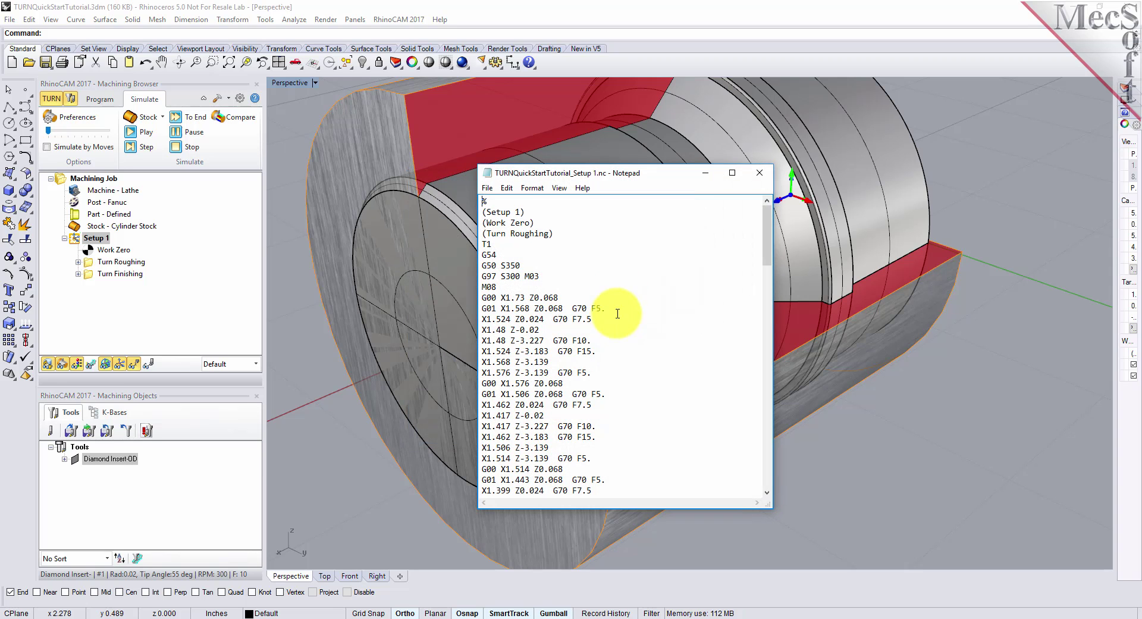
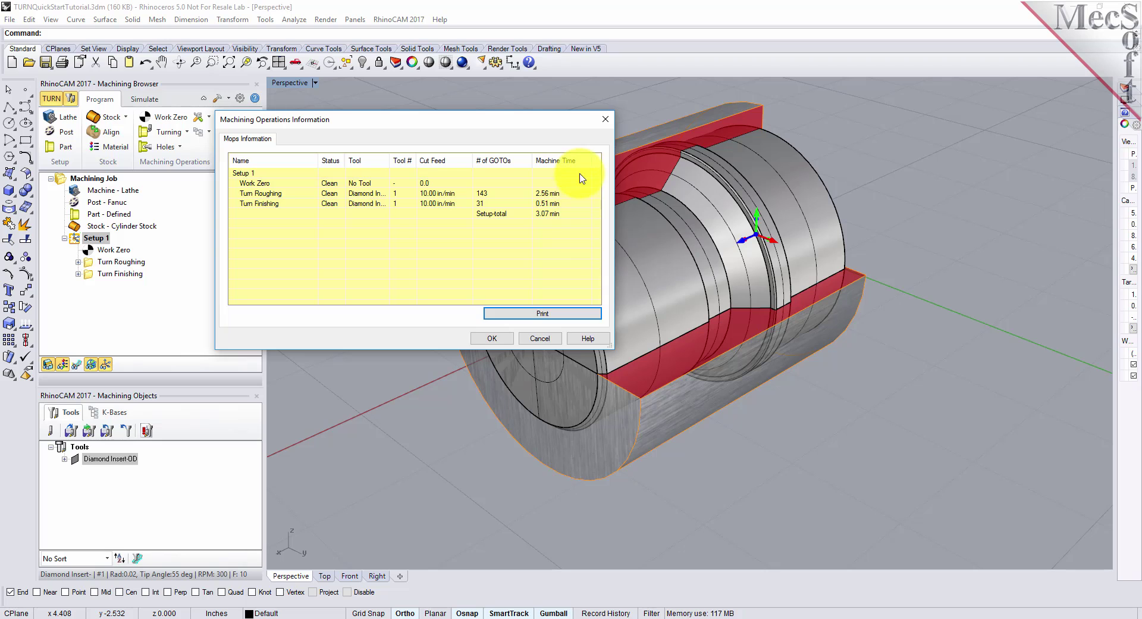
Review the machining operations information for Setup 1, including Work Zero, Turn Roughing and Turn Finishing, and close it
{"action": "left_click", "coordinate": [244, 173]}
{"action": "left_click", "coordinate": [254, 185]}
{"action": "left_click", "coordinate": [255, 194]}
{"action": "left_click", "coordinate": [255, 204]}
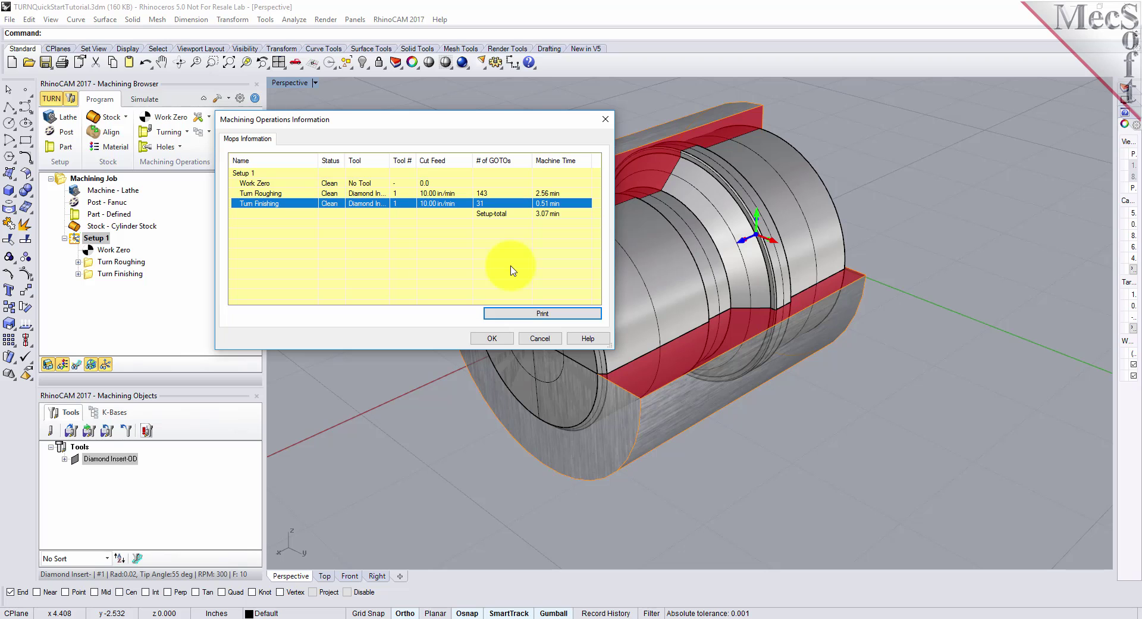
{"action": "left_click", "coordinate": [492, 338]}
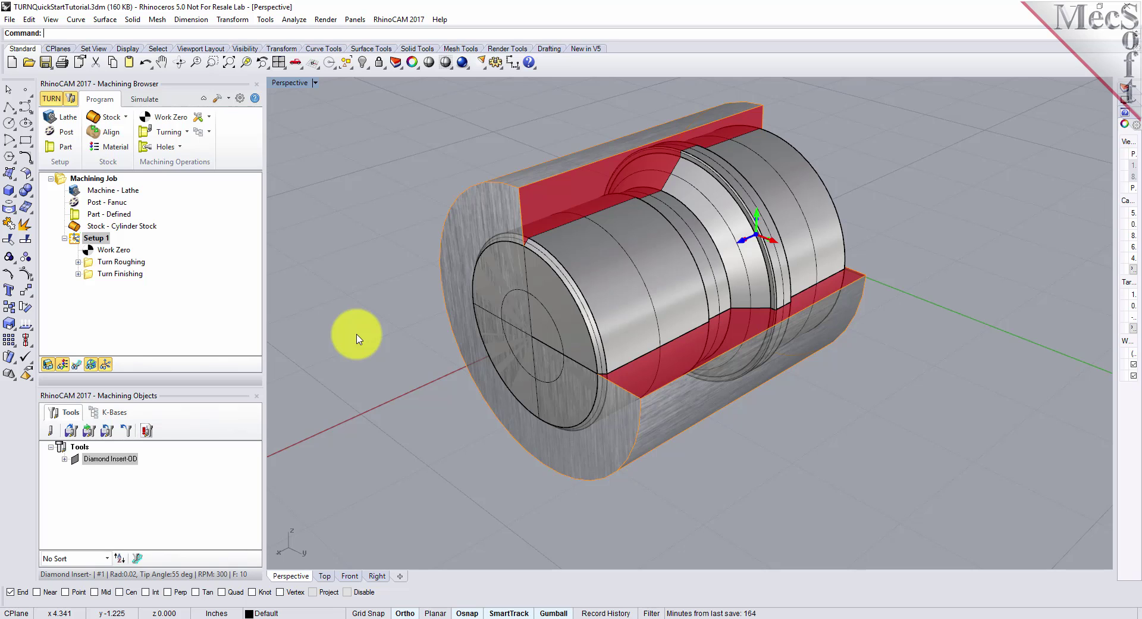
Generate the shop documentation for Setup 1 as TURNQuickStartTutorial.html with the Template1 output template, overwriting the existing file, and view the setup sheet
{"action": "left_click", "coordinate": [96, 239]}
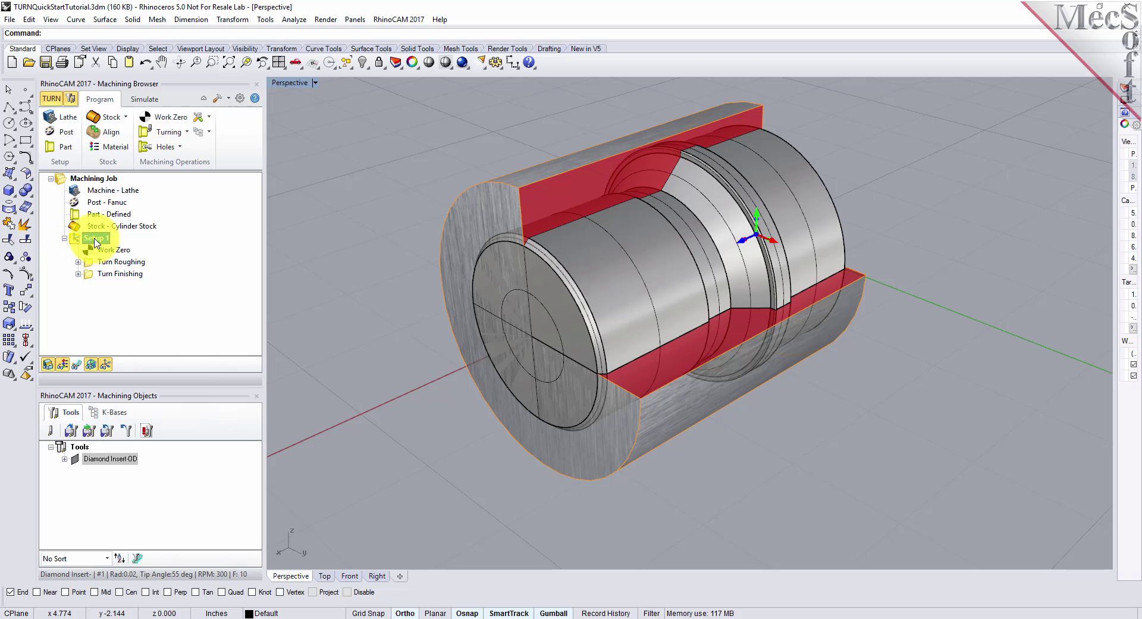
{"action": "right_click", "coordinate": [95, 239]}
{"action": "left_click", "coordinate": [191, 317]}
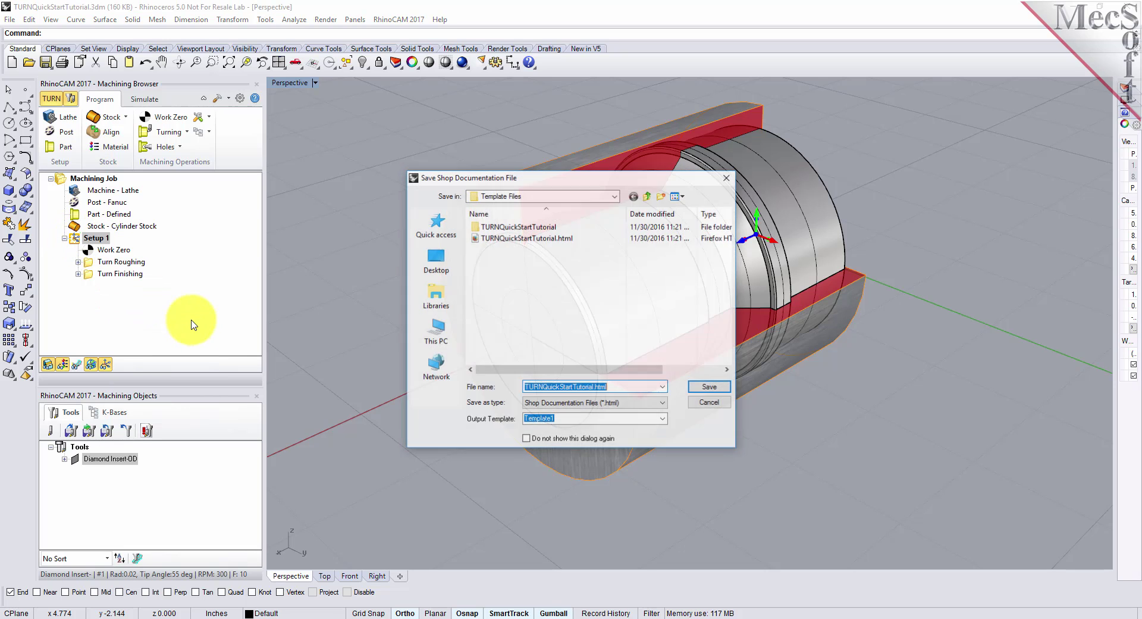
{"action": "left_click", "coordinate": [662, 419]}
{"action": "left_click", "coordinate": [667, 425]}
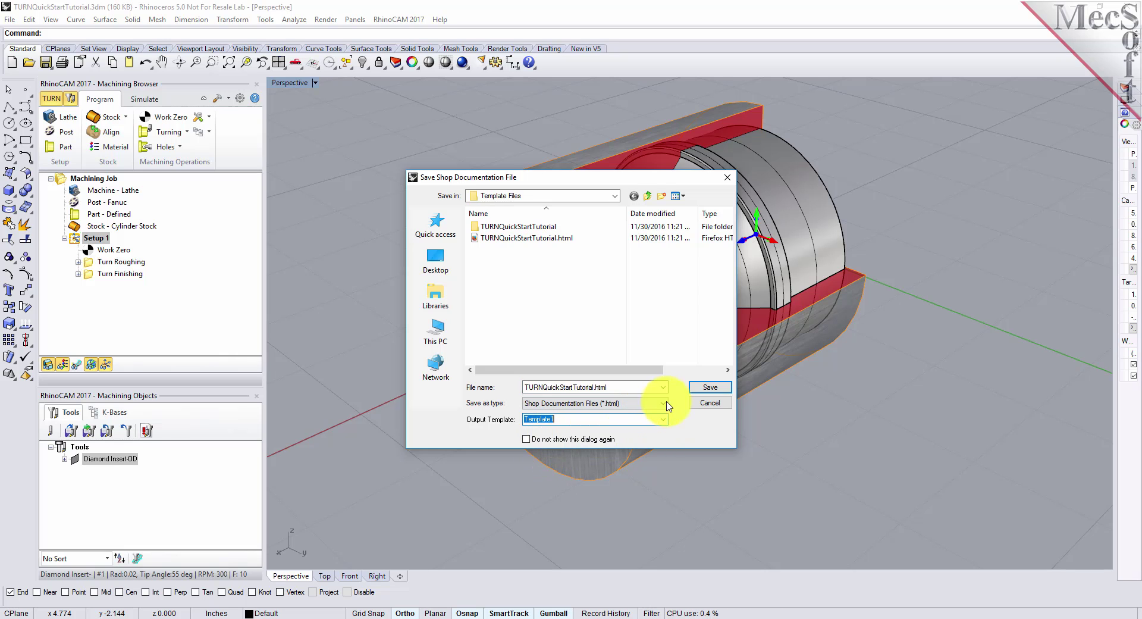
{"action": "left_click", "coordinate": [709, 387]}
{"action": "left_click", "coordinate": [539, 317]}
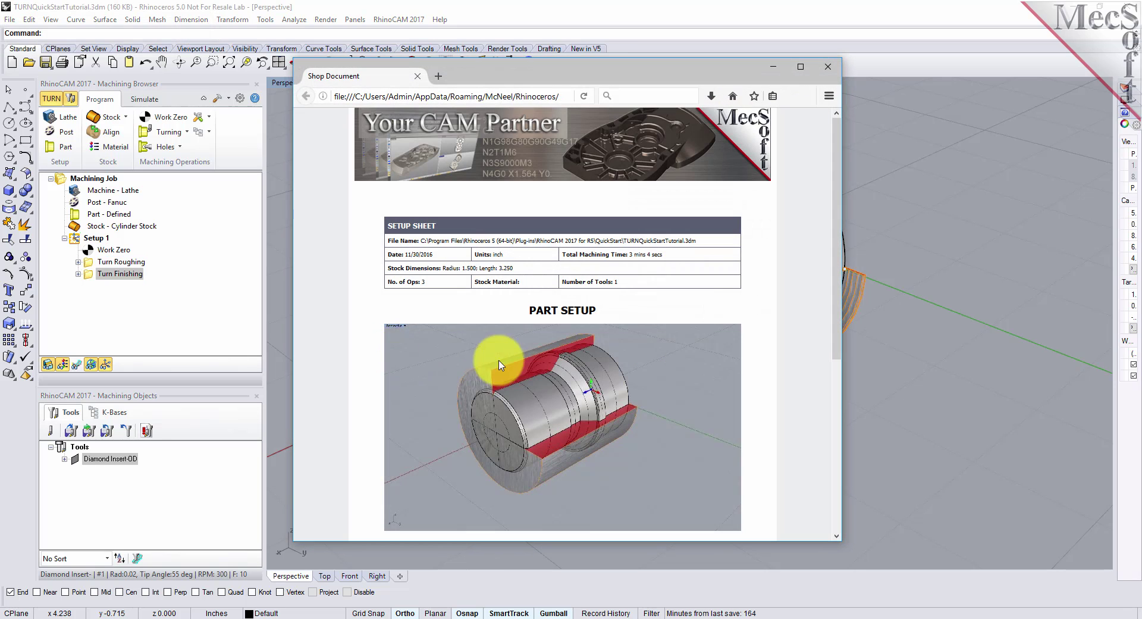
{"action": "mouse_move", "coordinate": [839, 214]}
{"action": "left_mouse_down"}
{"action": "mouse_move", "coordinate": [836, 399]}
{"action": "mouse_move", "coordinate": [836, 334]}
{"action": "mouse_move", "coordinate": [815, 311]}
{"action": "mouse_move", "coordinate": [830, 197]}
{"action": "left_mouse_up"}
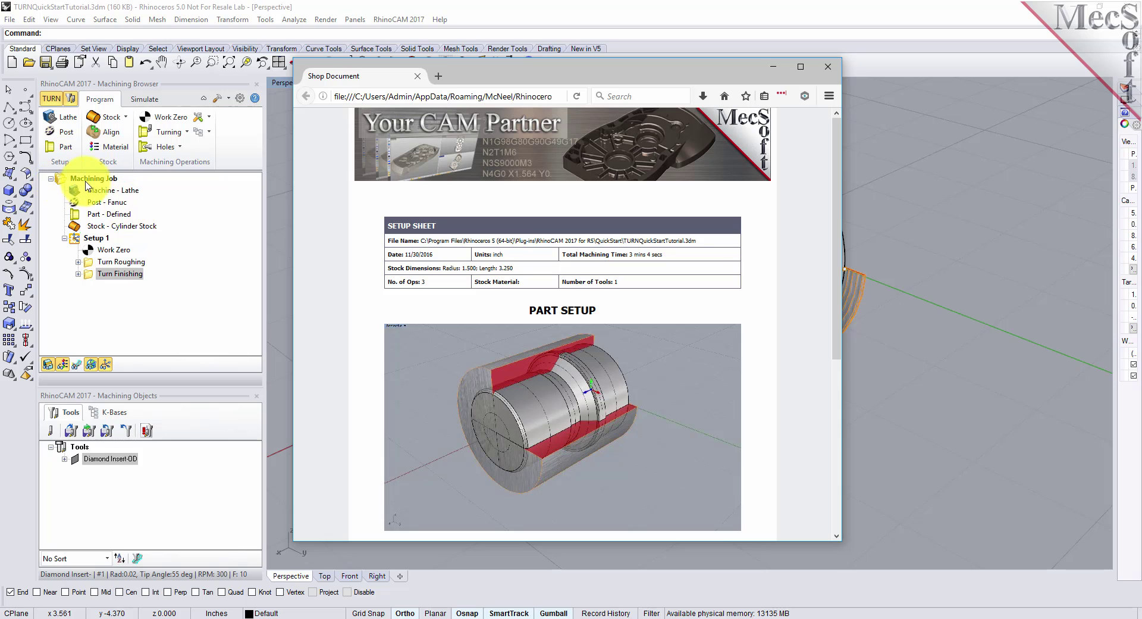